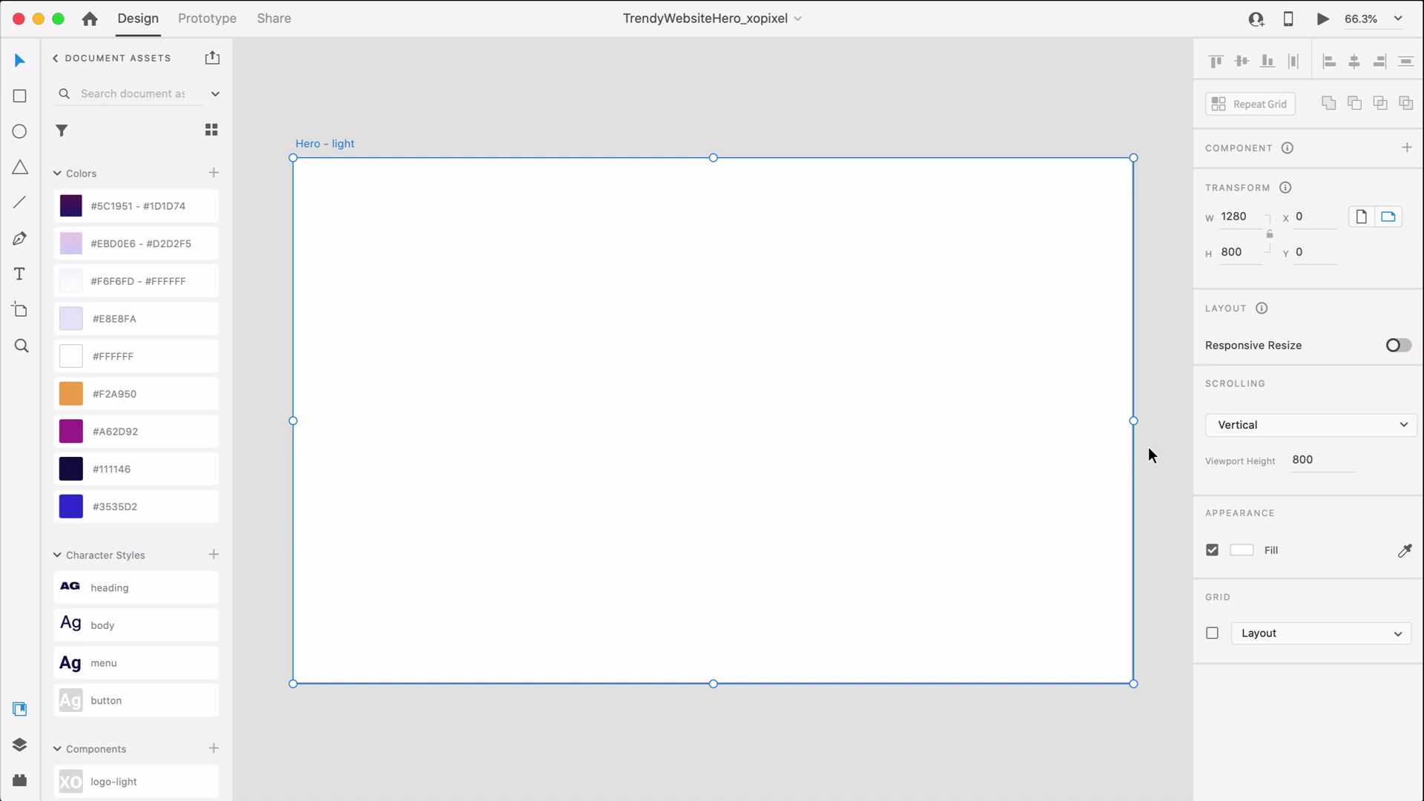
- Enable the artboard's layout grid with 32 gutter and 116 margins, then hide it
left_click(1212, 633)
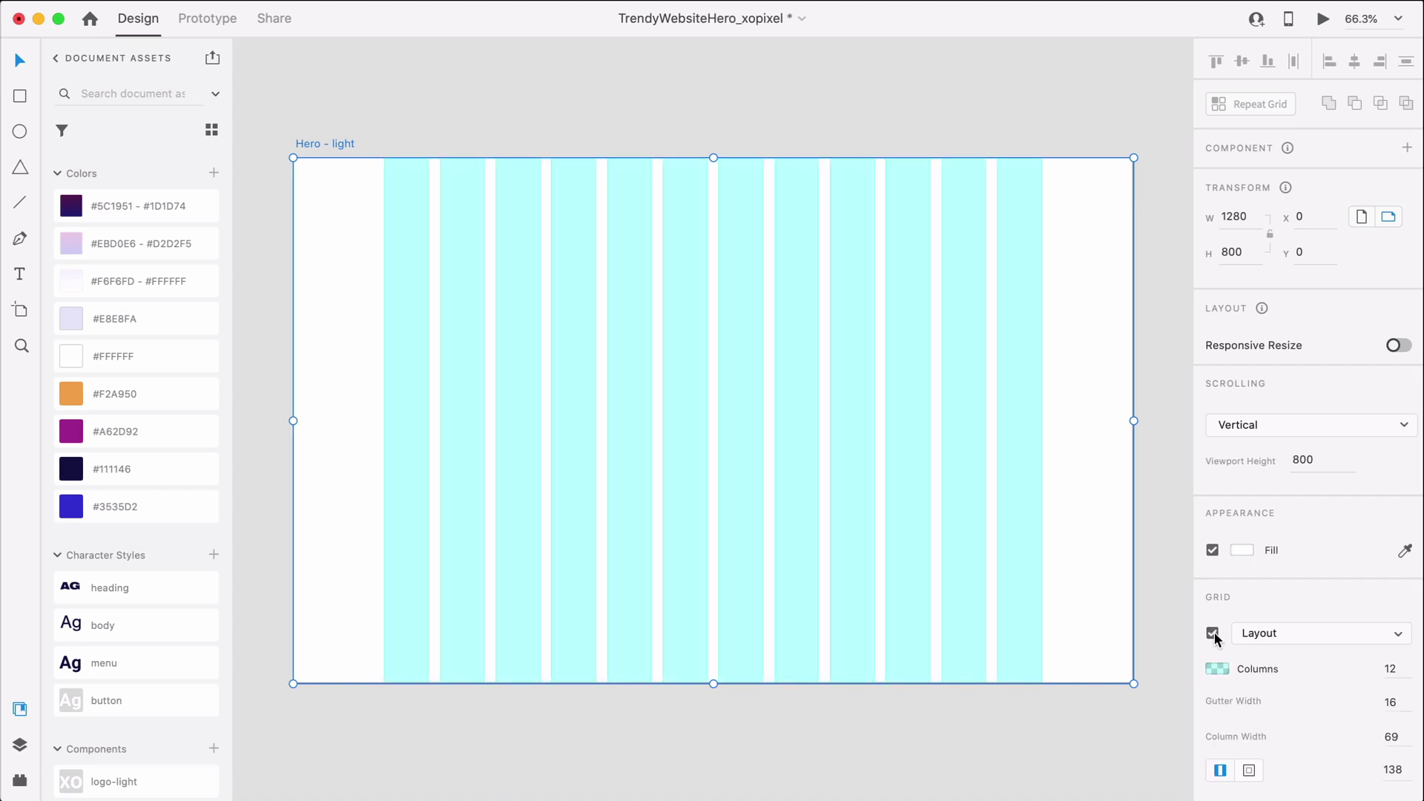
left_click(1397, 701)
type("32")
key("Return")
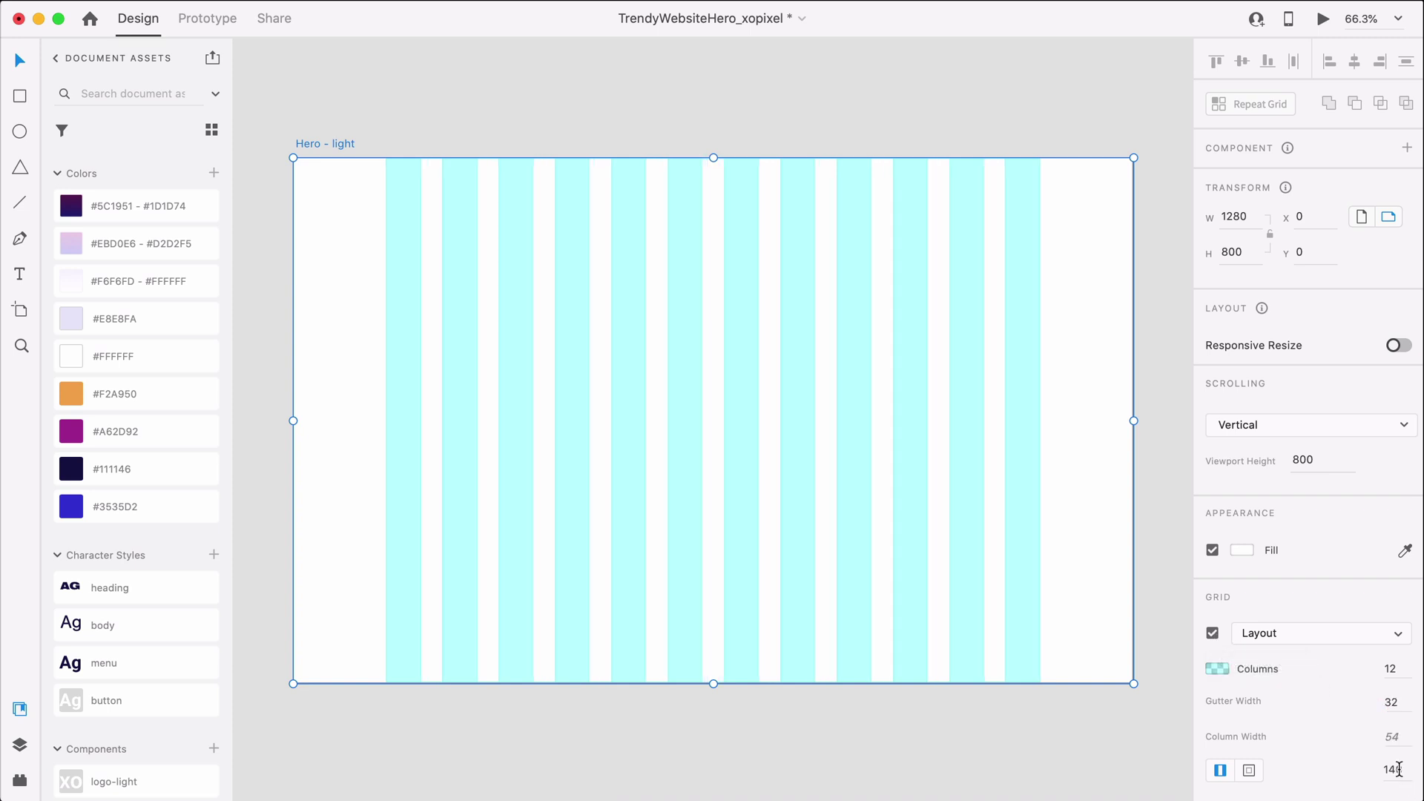
left_click(1399, 770)
type("1")
type("146")
key("Return")
key("super+shift+apostrophe")
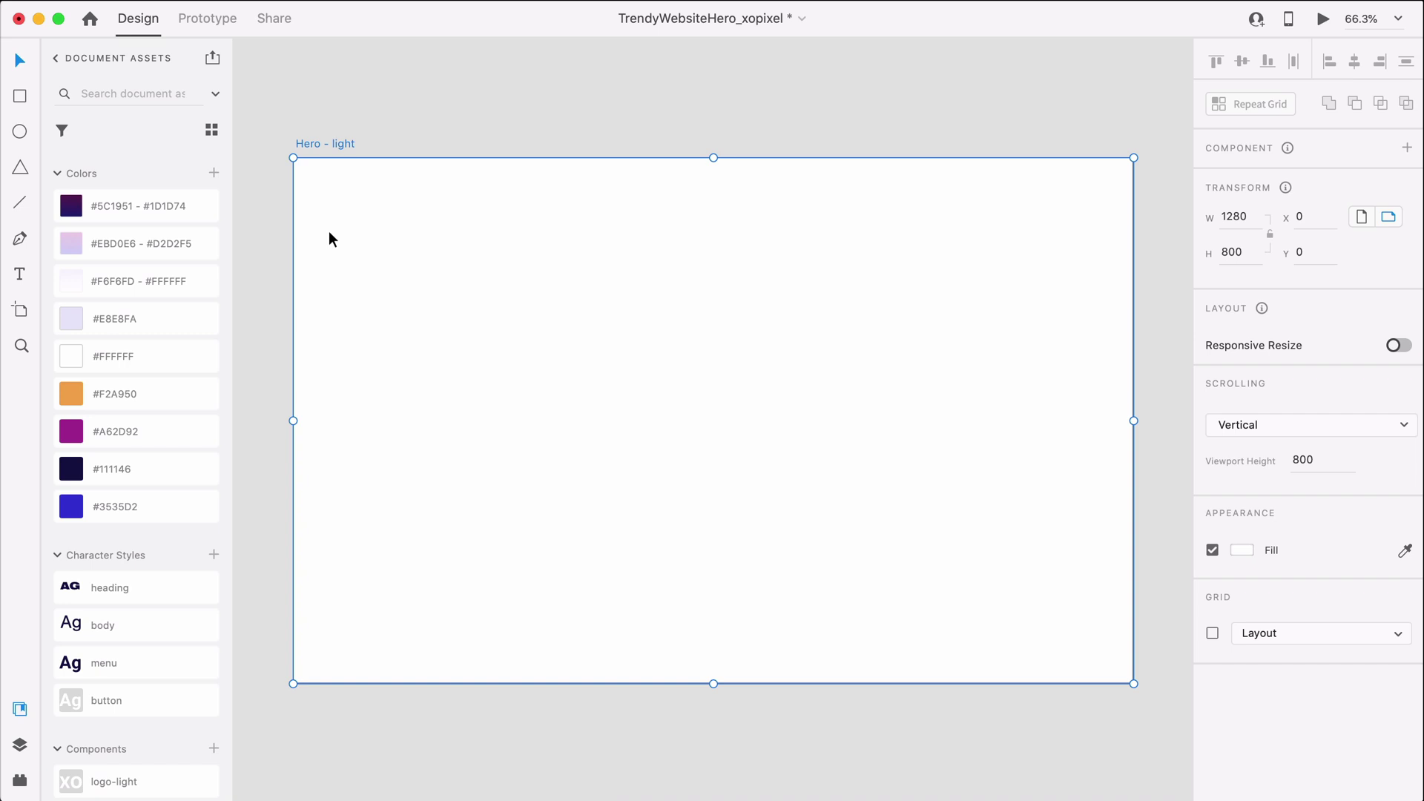
- Fill the artboard with the #F6F6FD to #FFFFFF gradient running diagonally top-left to bottom-right
left_click(185, 282)
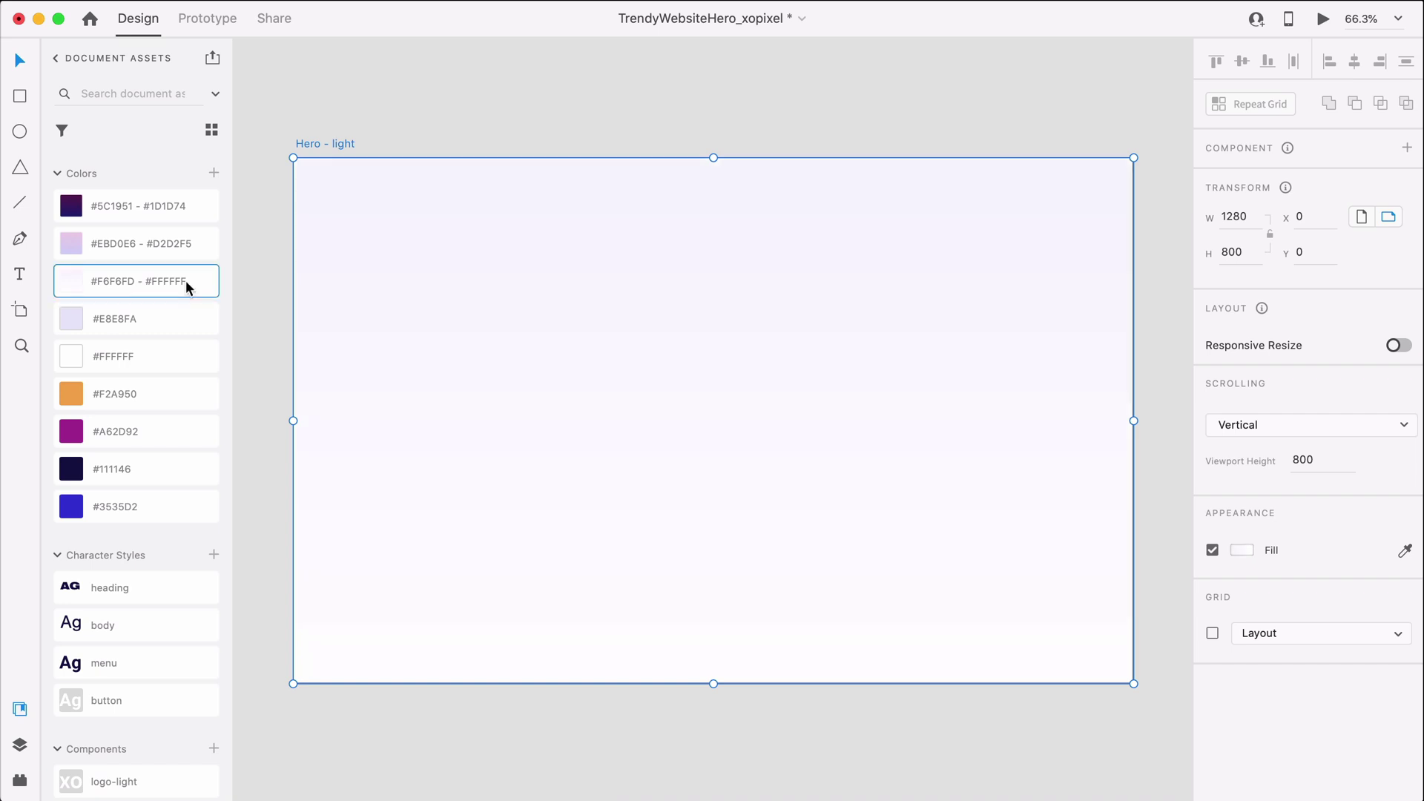
left_click(1242, 550)
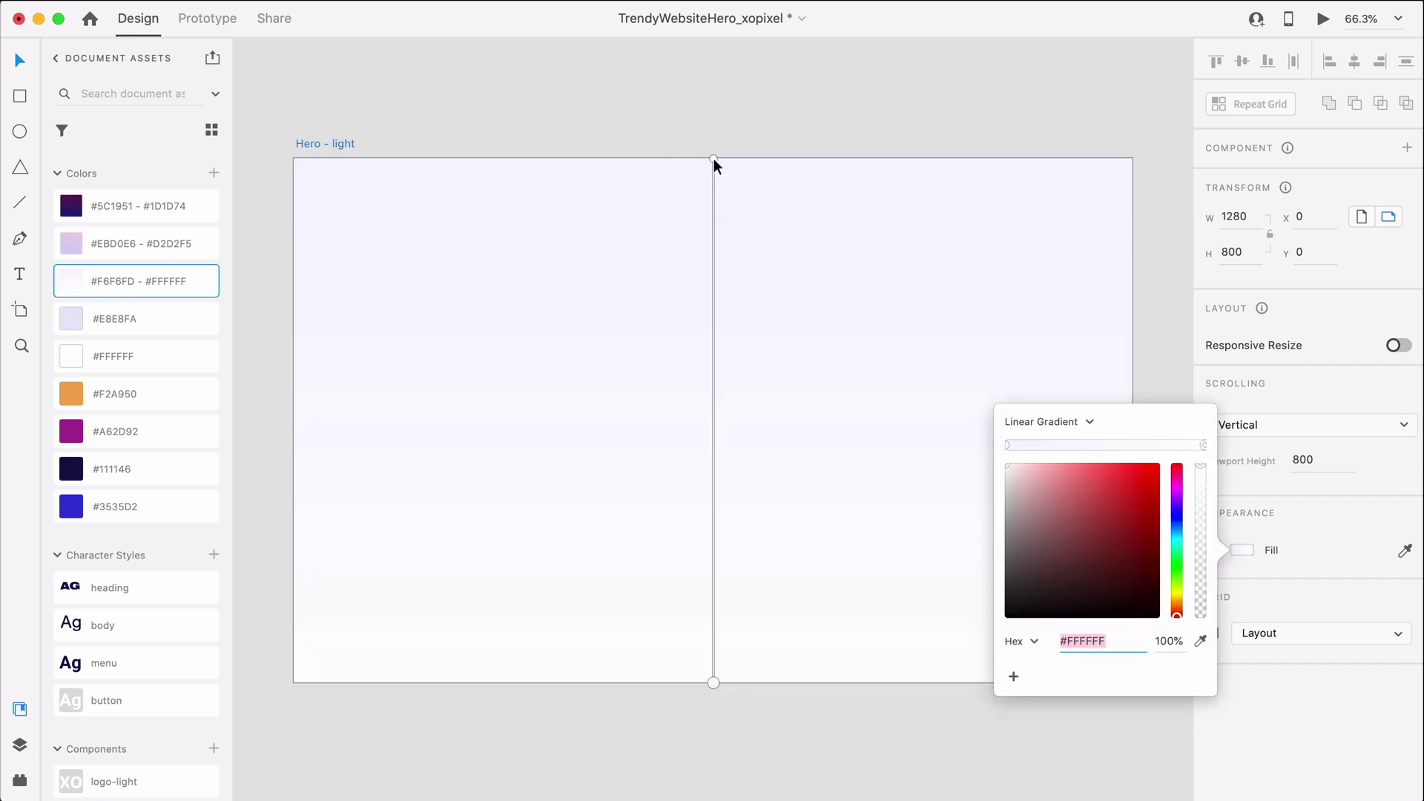
left_click_drag(713, 160, 300, 168)
left_click_drag(714, 681, 1043, 636)
scroll(839, 422, "right", 5)
scroll(839, 423, "down", 2)
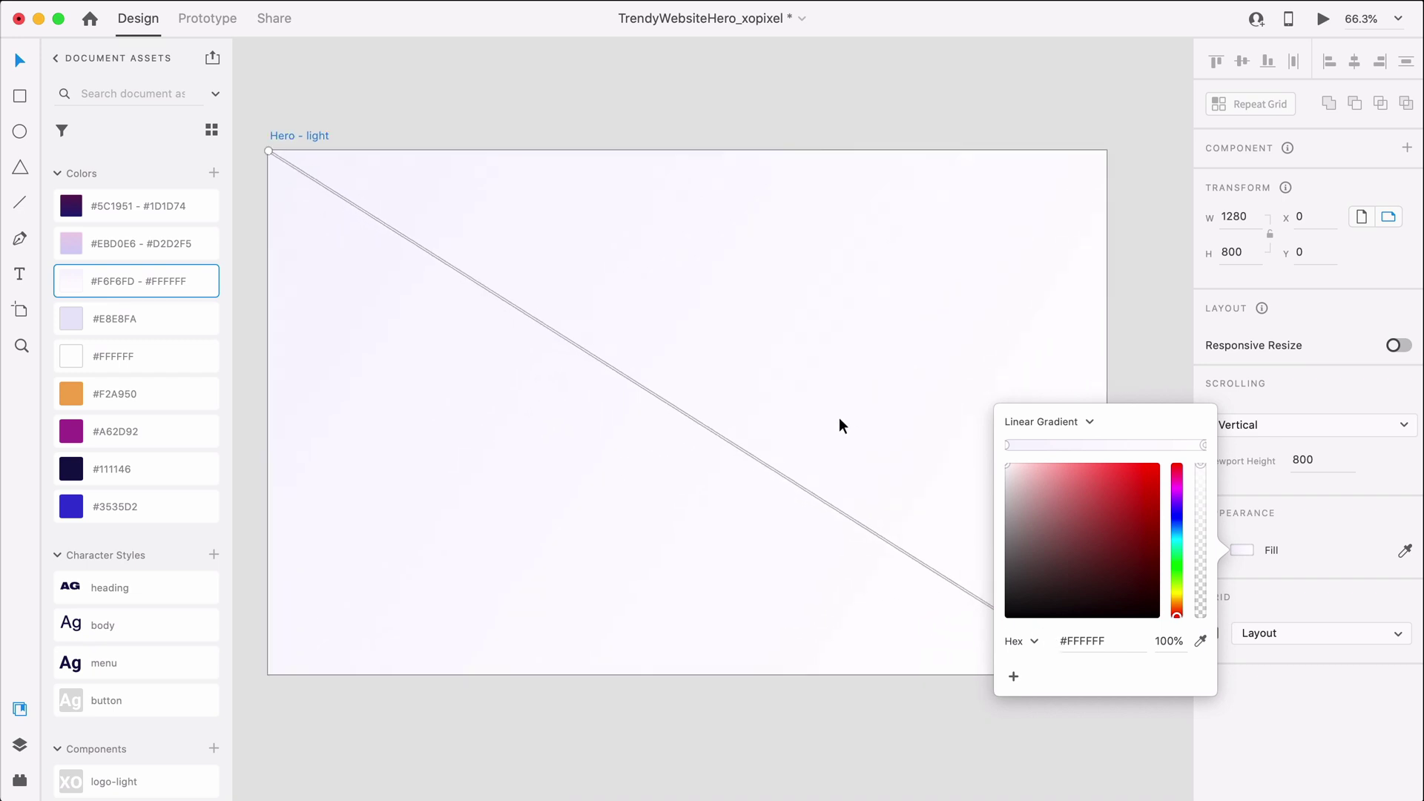
scroll(817, 528, "left", 5)
scroll(817, 528, "up", 2)
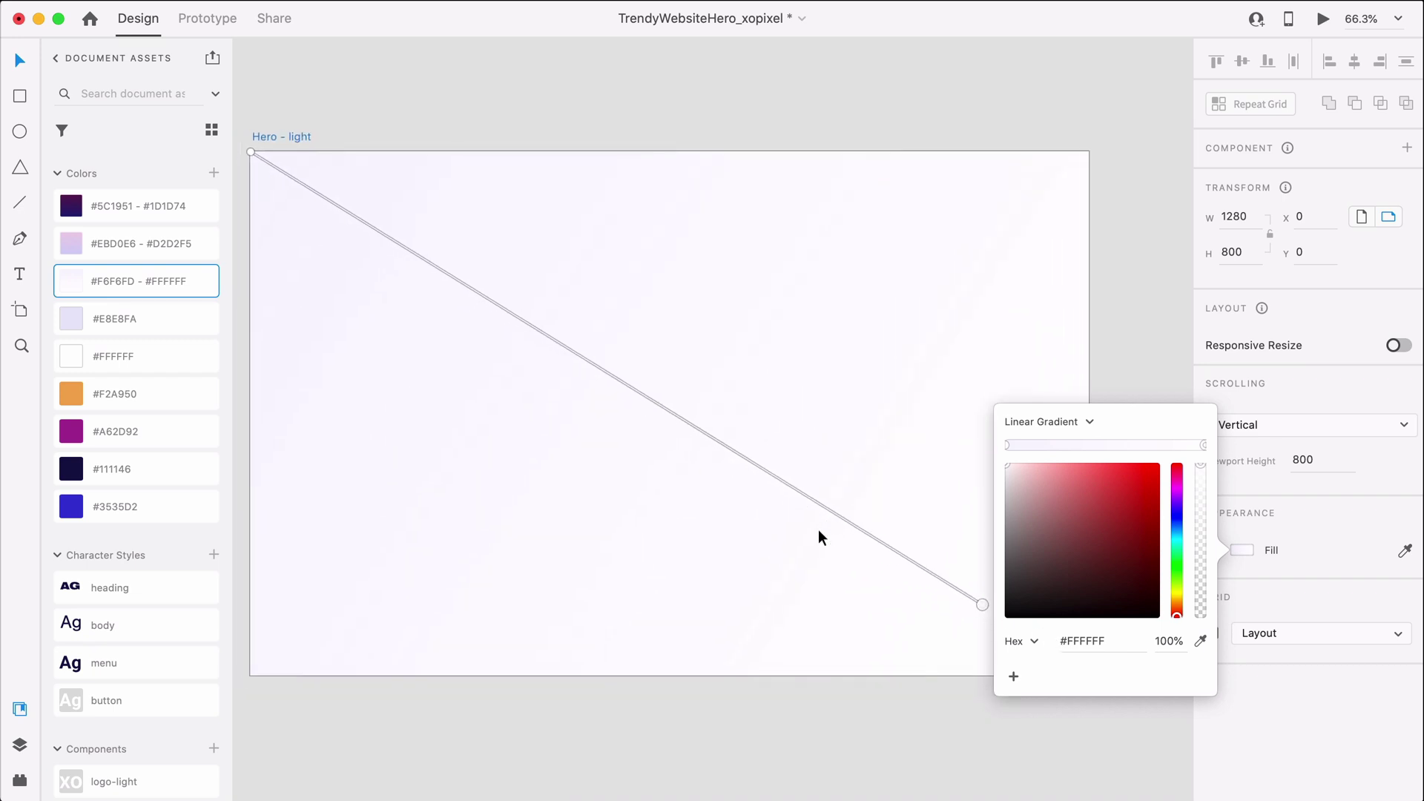
left_click(817, 529)
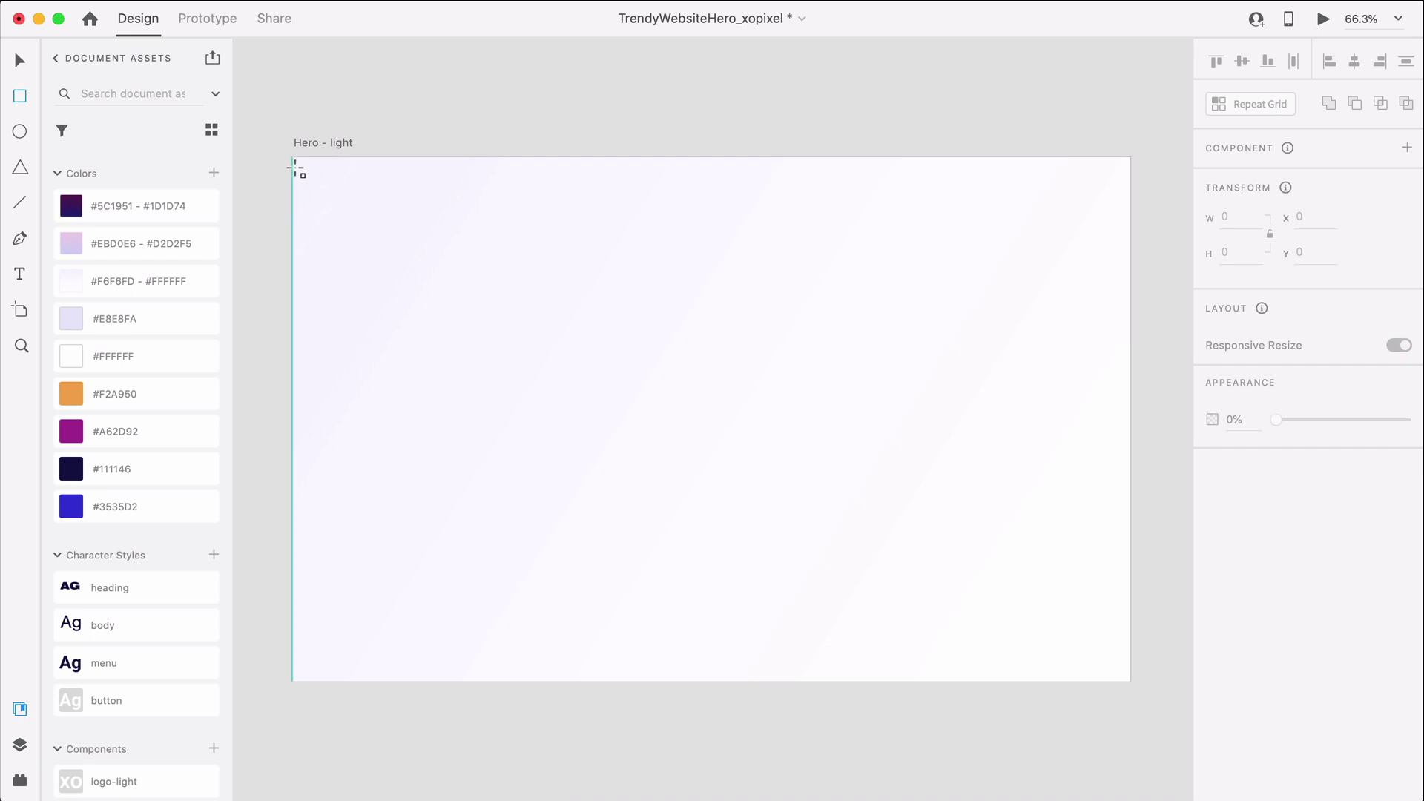
- Draw a full-width 80 px-high header bar across the artboard top and show the grid
mouse_move(293, 159)
left_mouse_down()
mouse_move(523, 224)
mouse_move(1130, 215)
left_mouse_up()
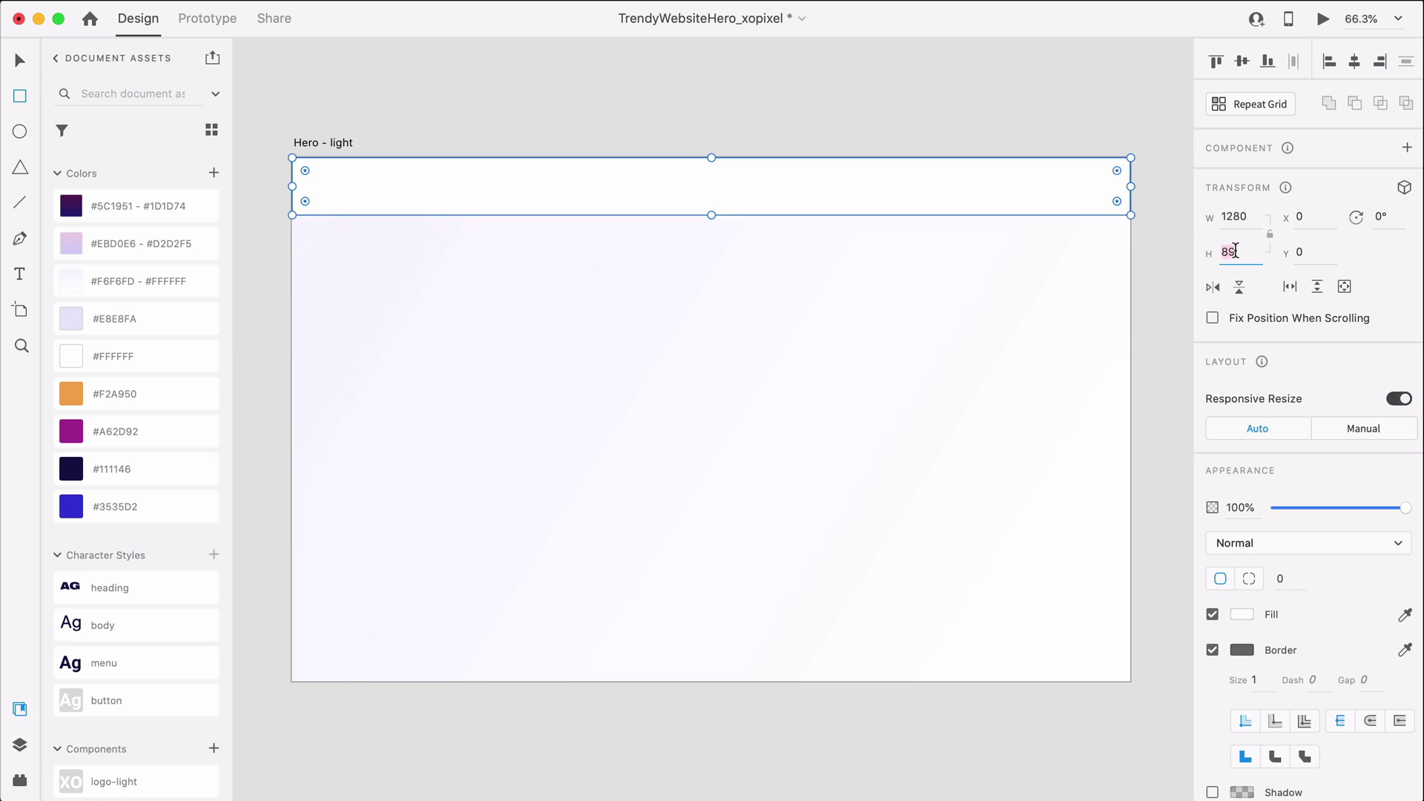
key("Return")
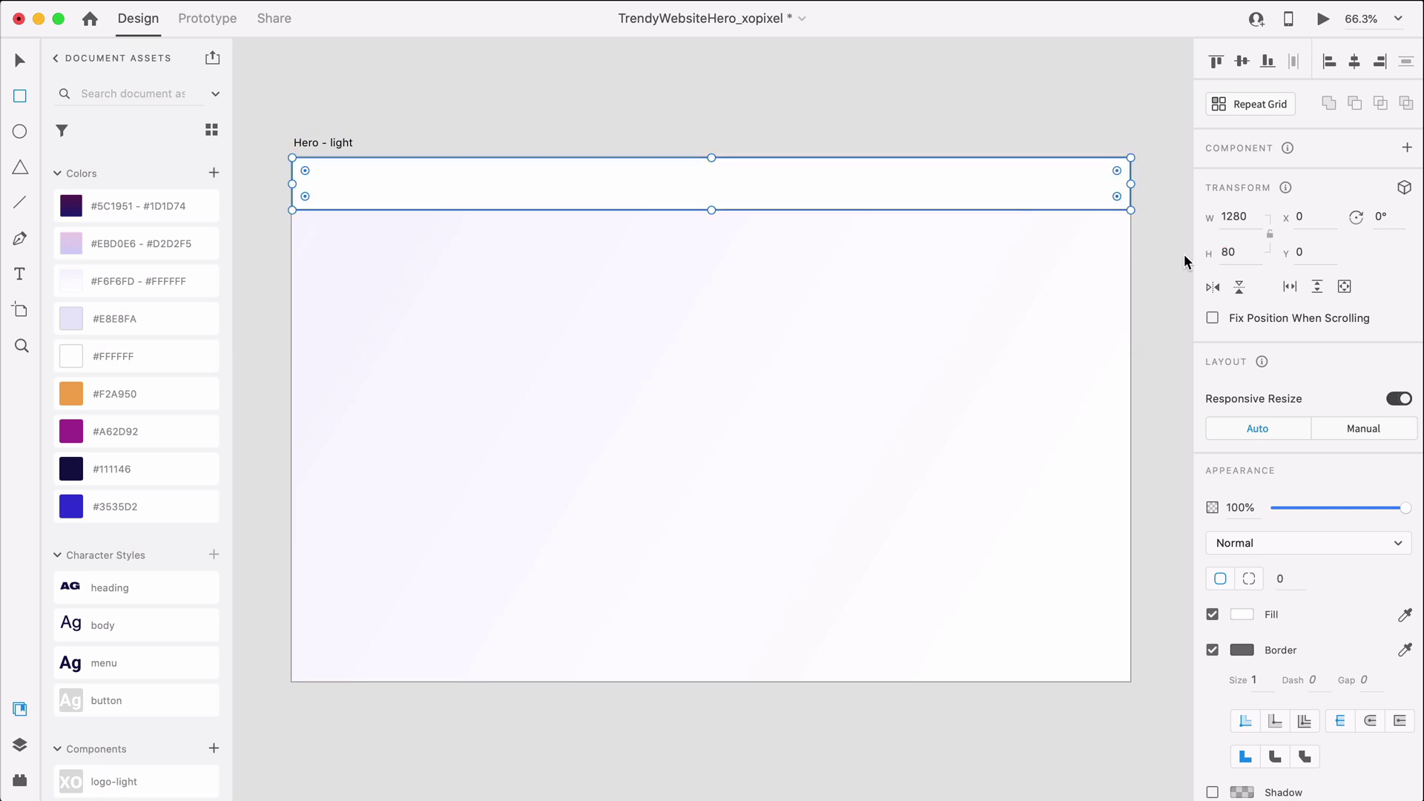
key("super+shift+apostrophe")
left_click(775, 132)
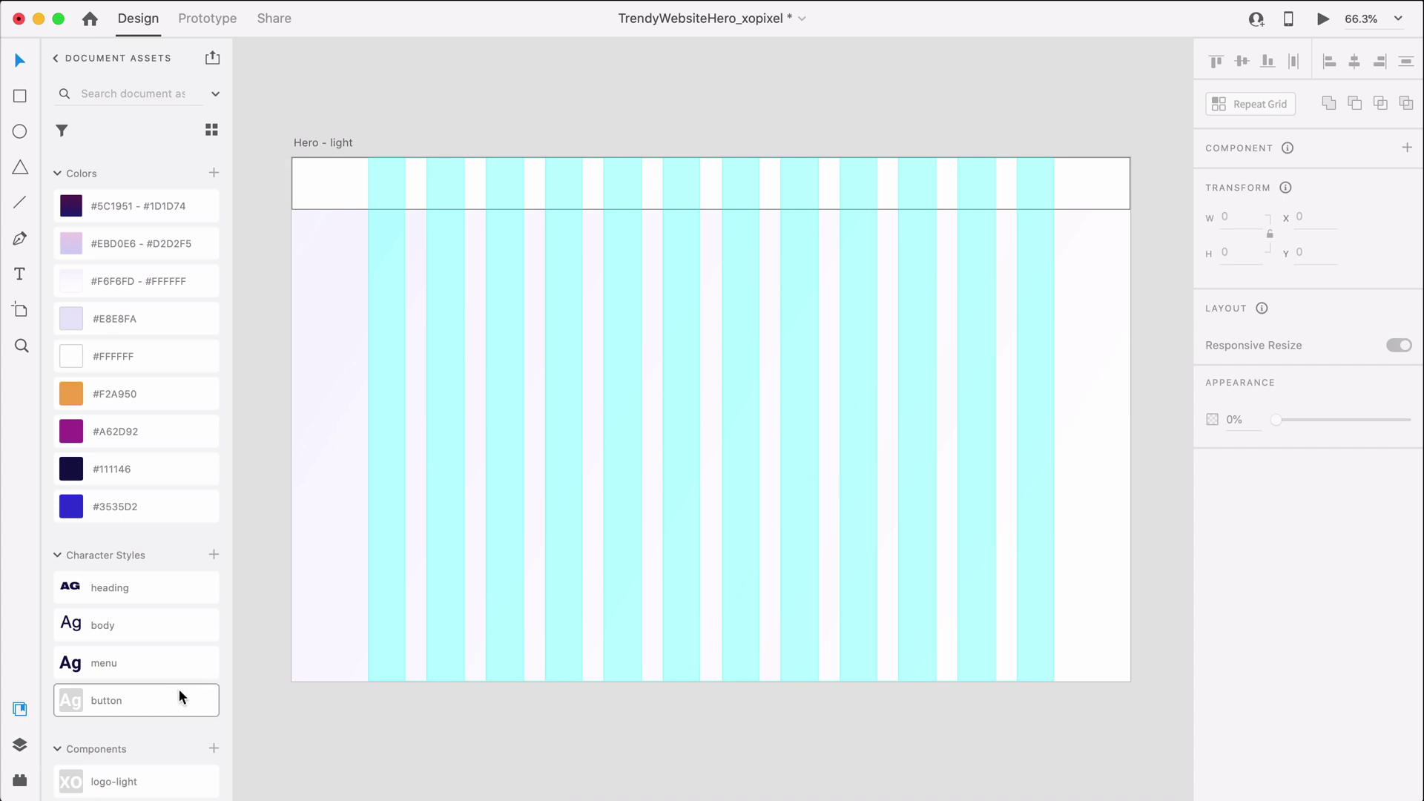
- Place the logo-dark component on the left side of the header
scroll(180, 688, "down", 1)
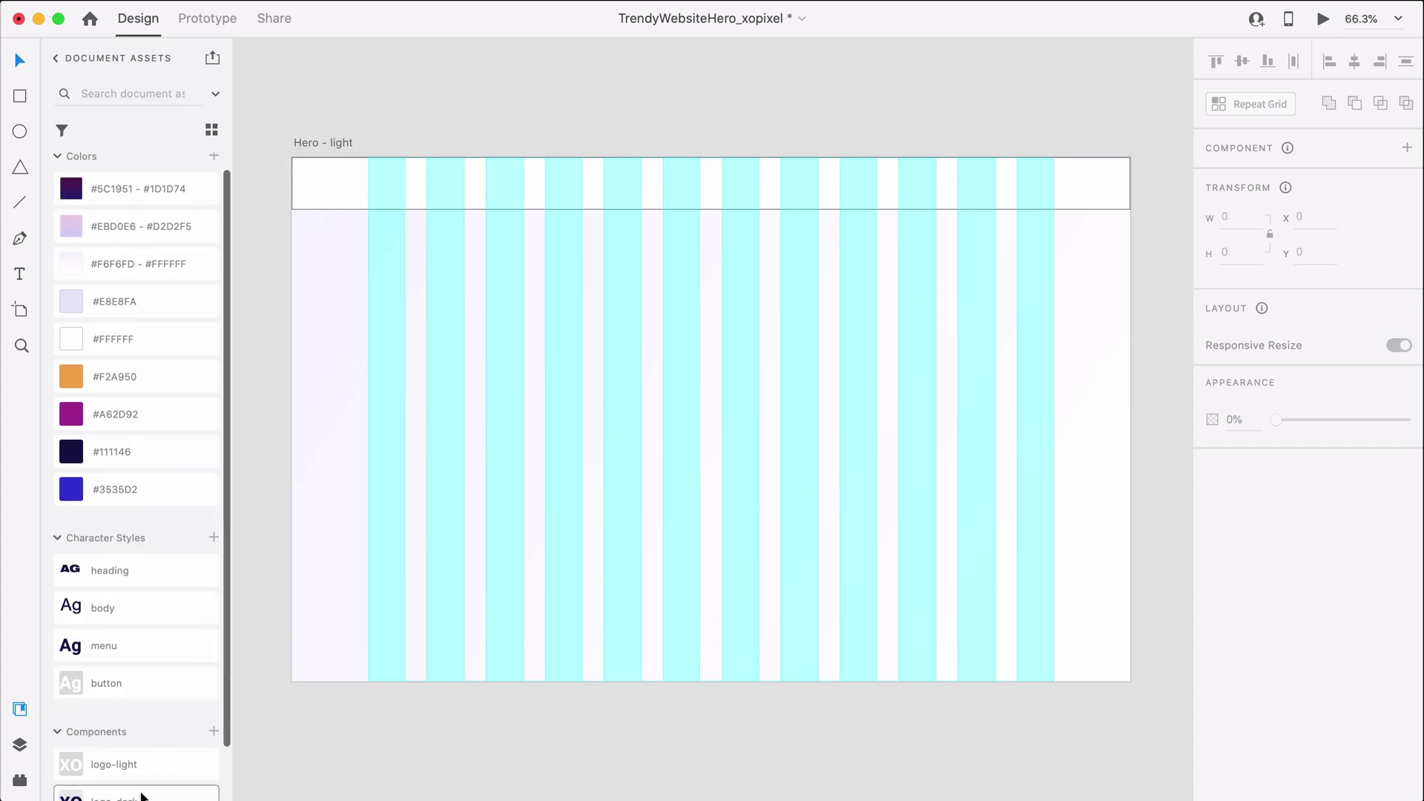
scroll(143, 796, "down", 3)
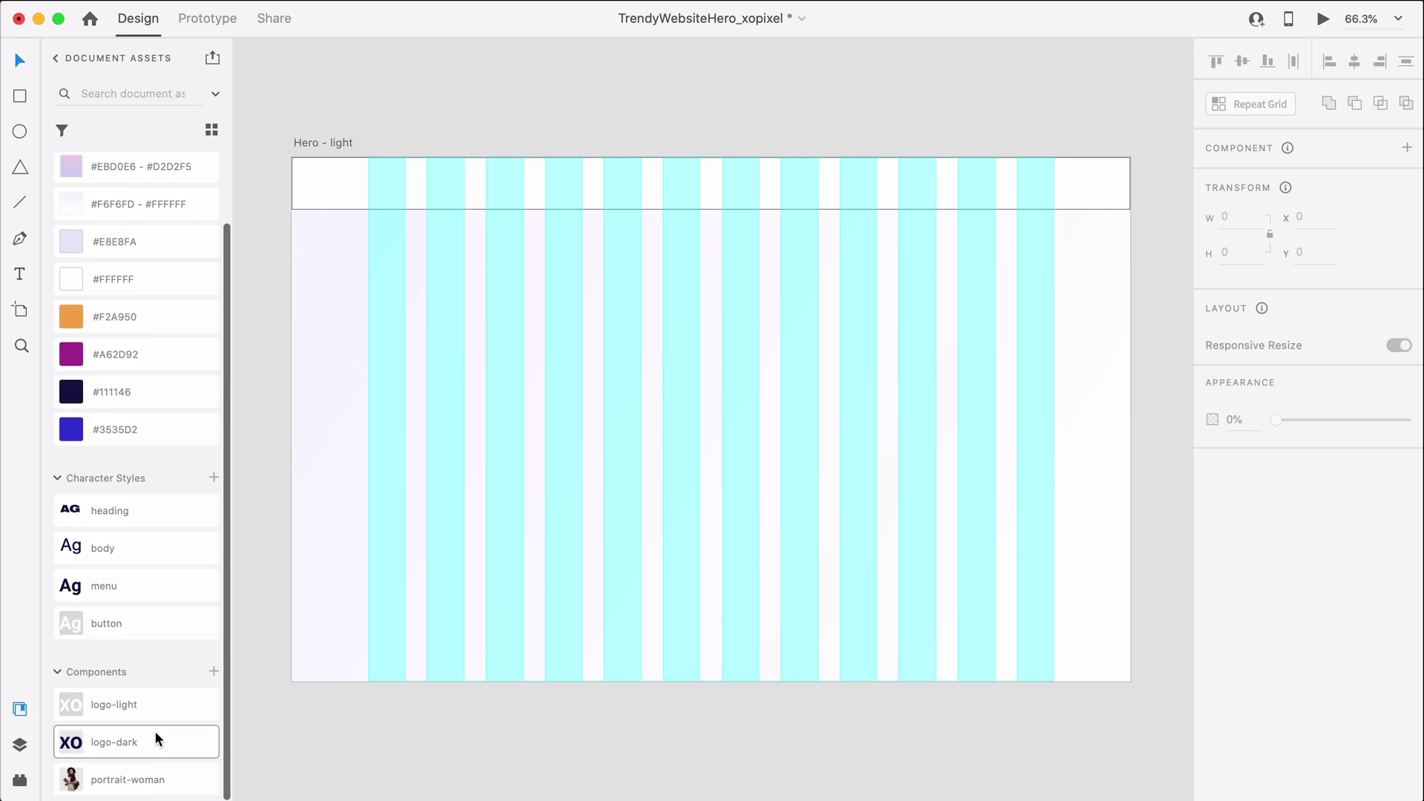
left_click_drag(158, 739, 446, 315)
scroll(310, 72, "up", 5)
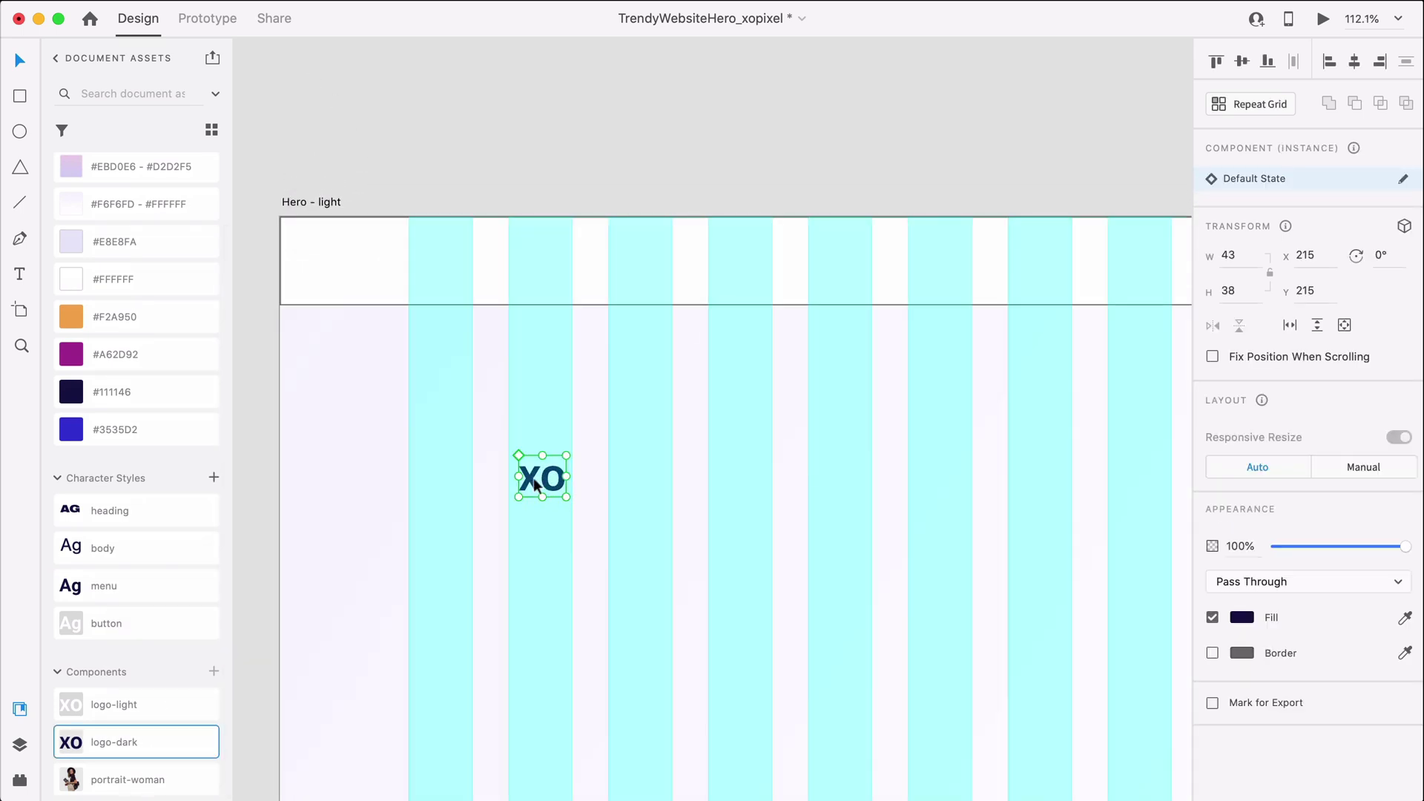
left_click_drag(535, 485, 426, 275)
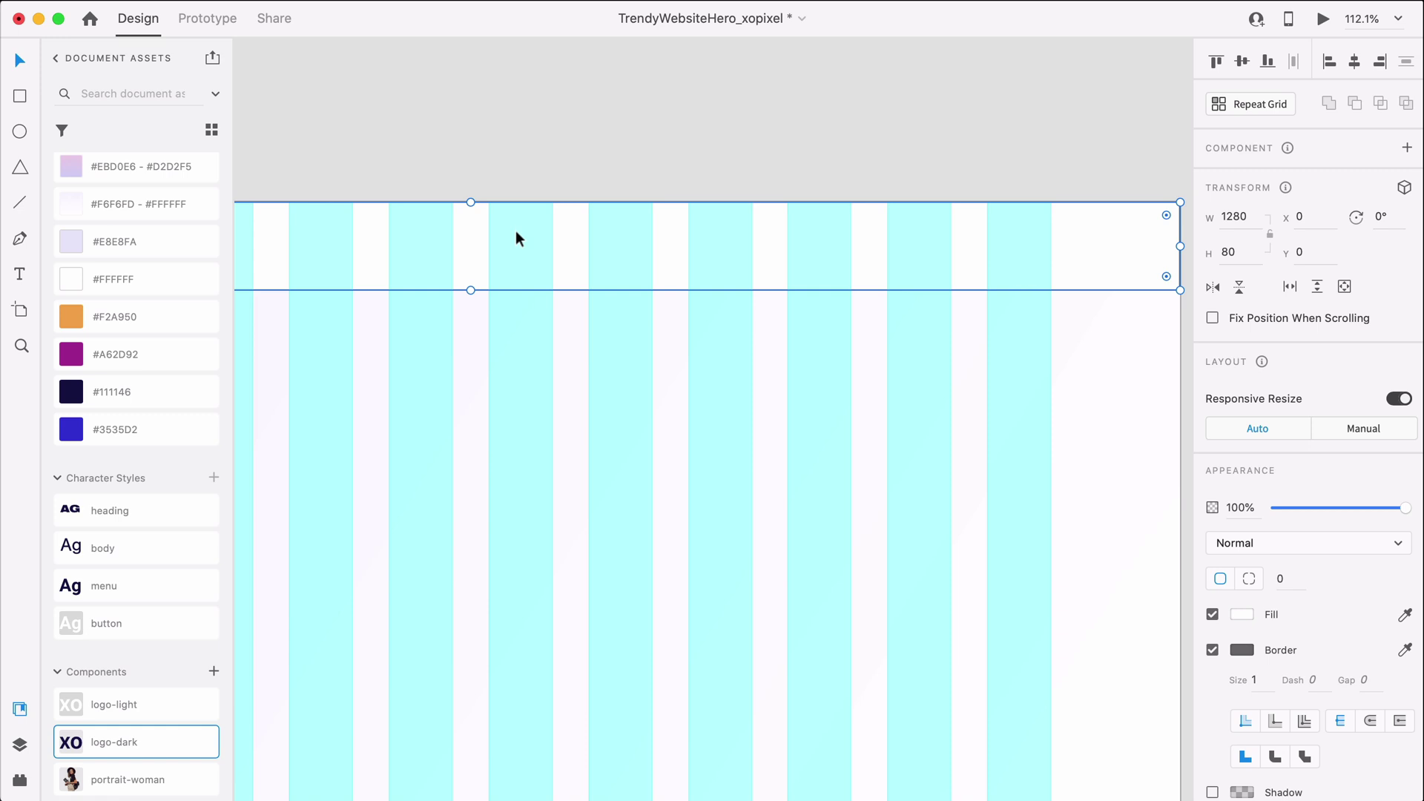
- Add a Demo label in the menu text style and a How it works copy beside it
key("t")
left_click(492, 244)
type("Demo")
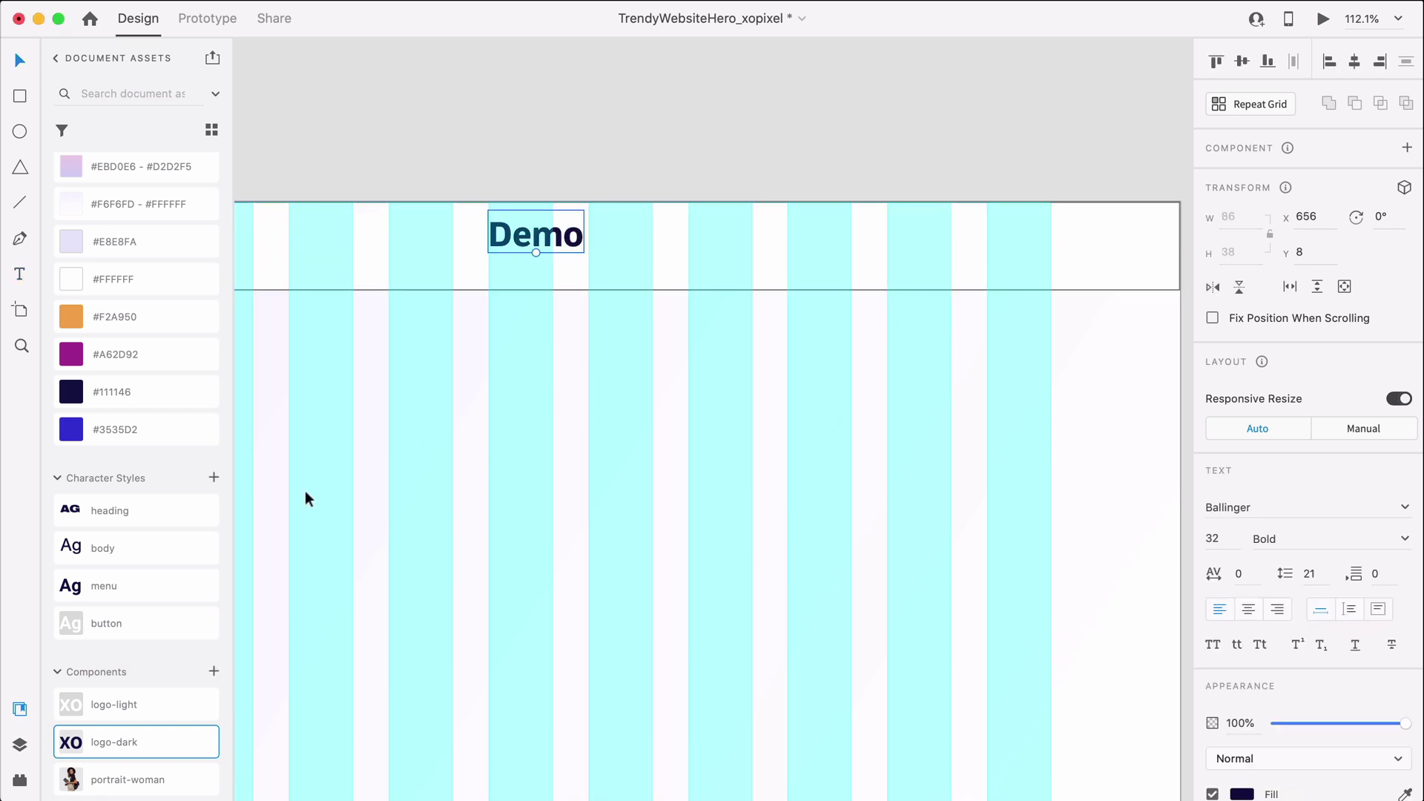
left_click(166, 594)
left_click_drag(528, 242, 757, 252, "alt")
double_click(598, 246)
type("How it works")
- Add Integrations and Pricing menu labels as copies to the right
double_click(756, 253)
type("Integrations")
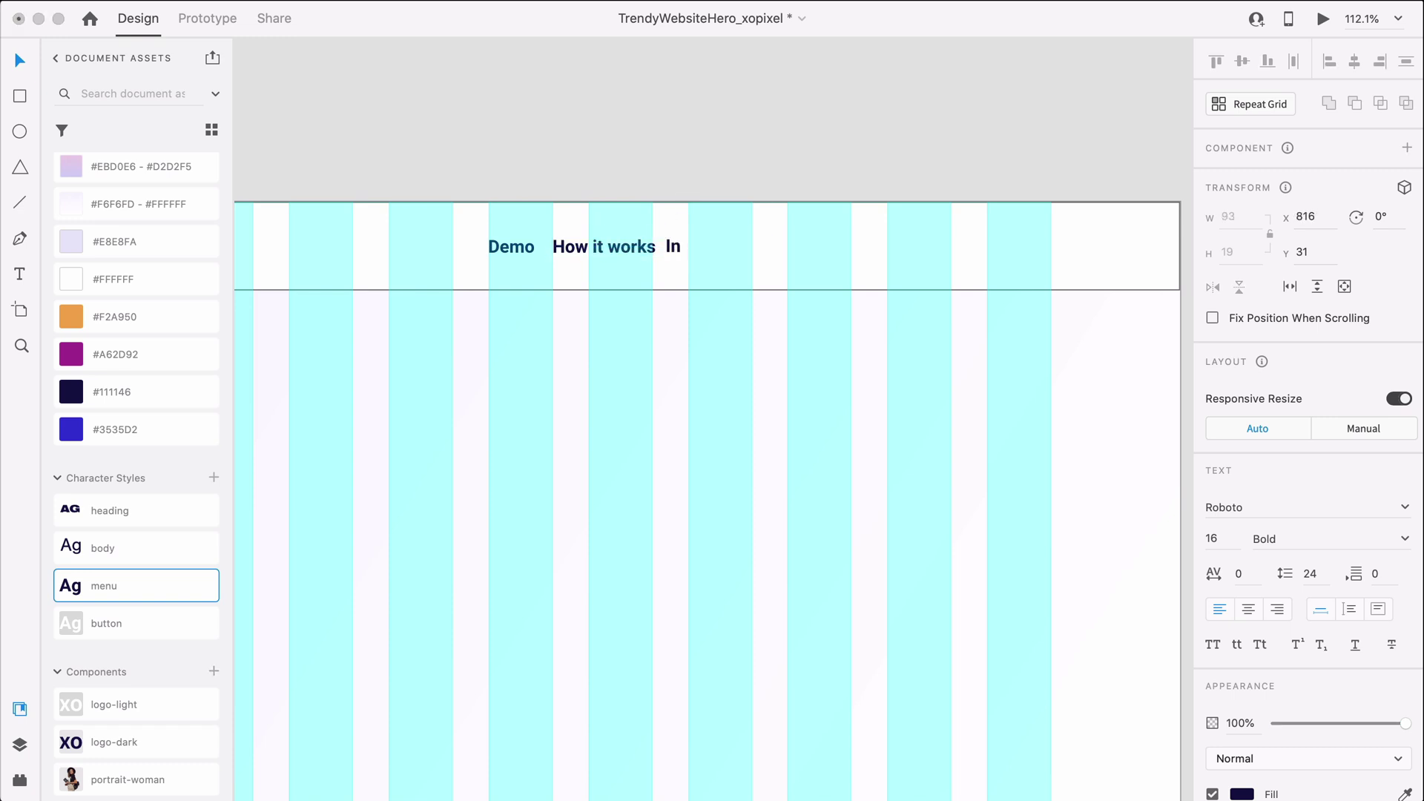
left_click(879, 165)
left_click(727, 247)
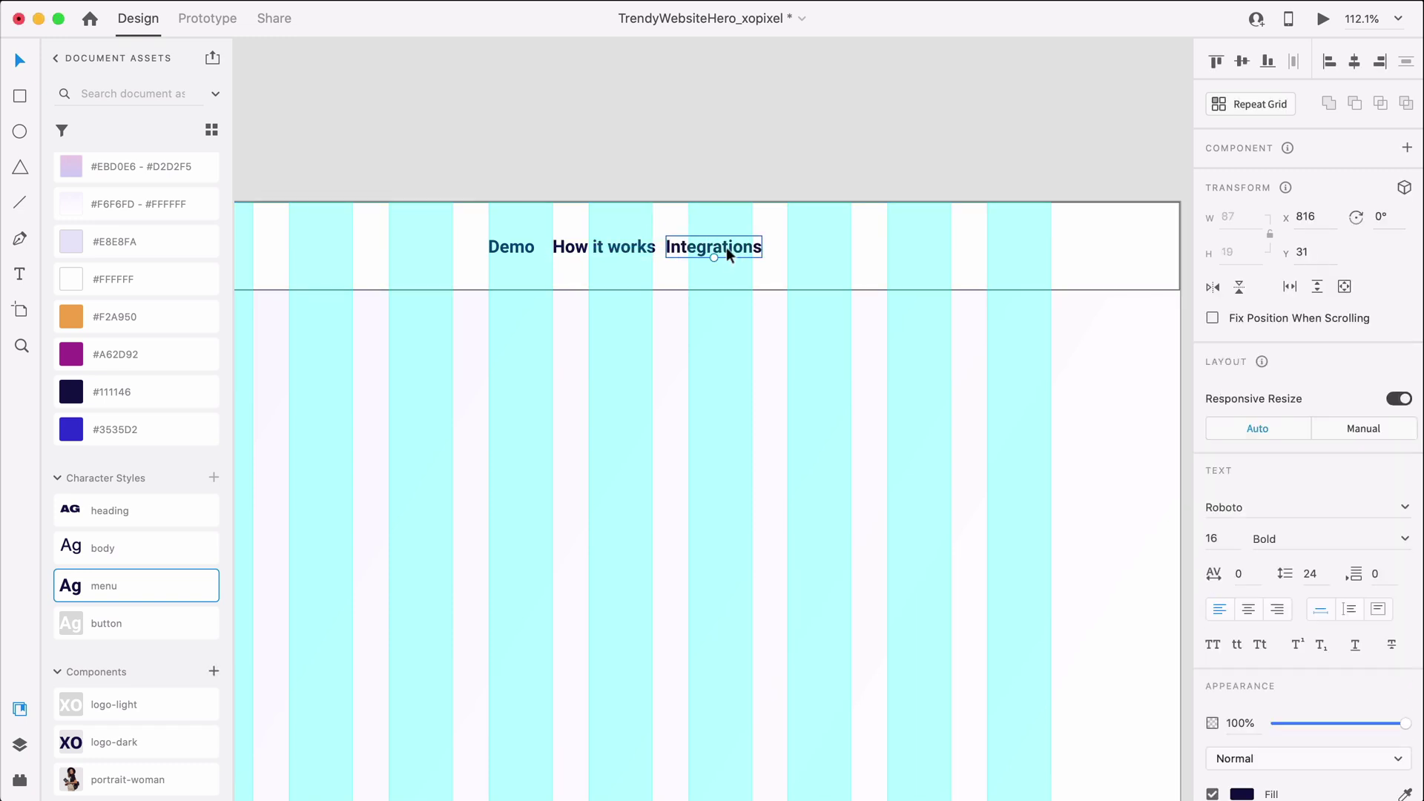
left_click_drag(727, 247, 853, 246, "alt")
double_click(853, 246)
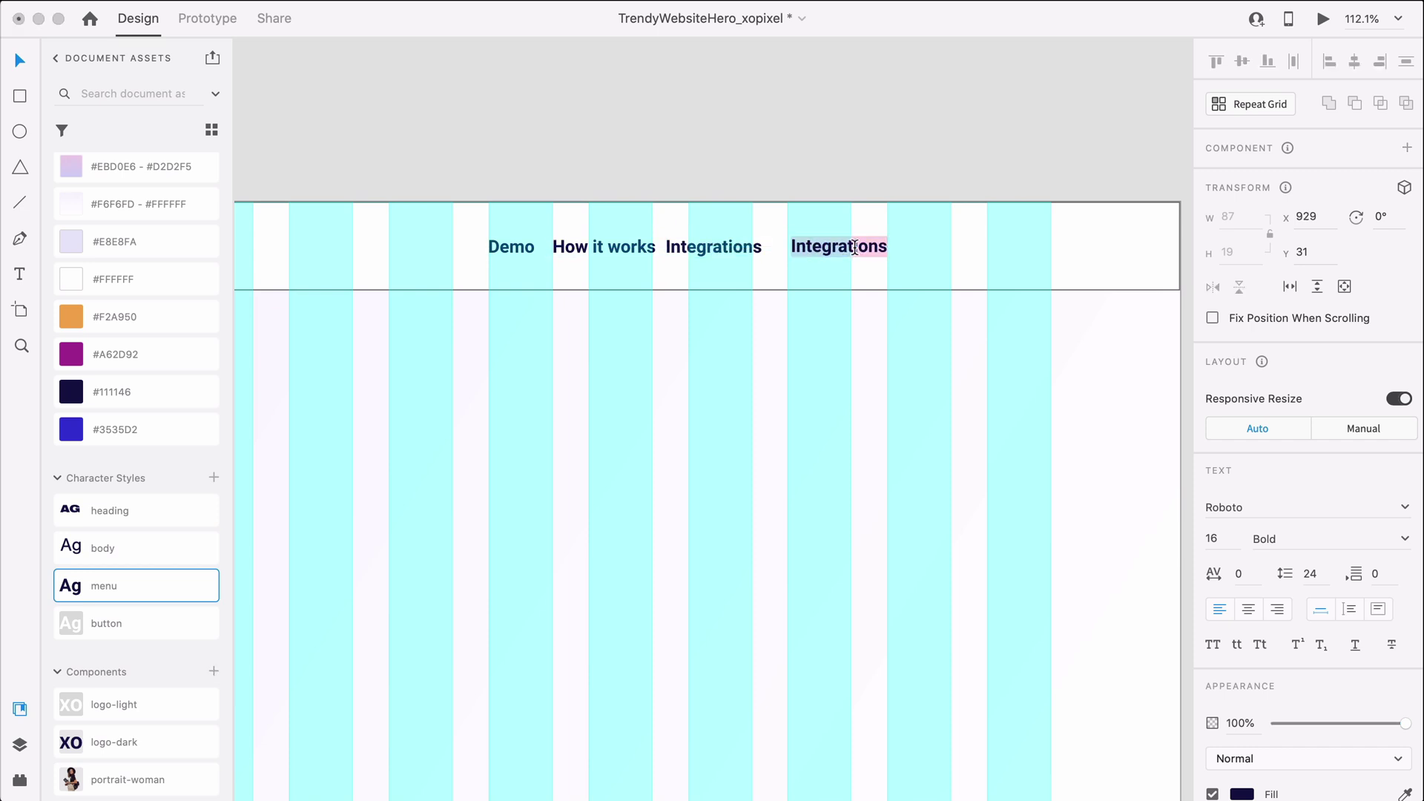
type("Pricing")
key("Escape")
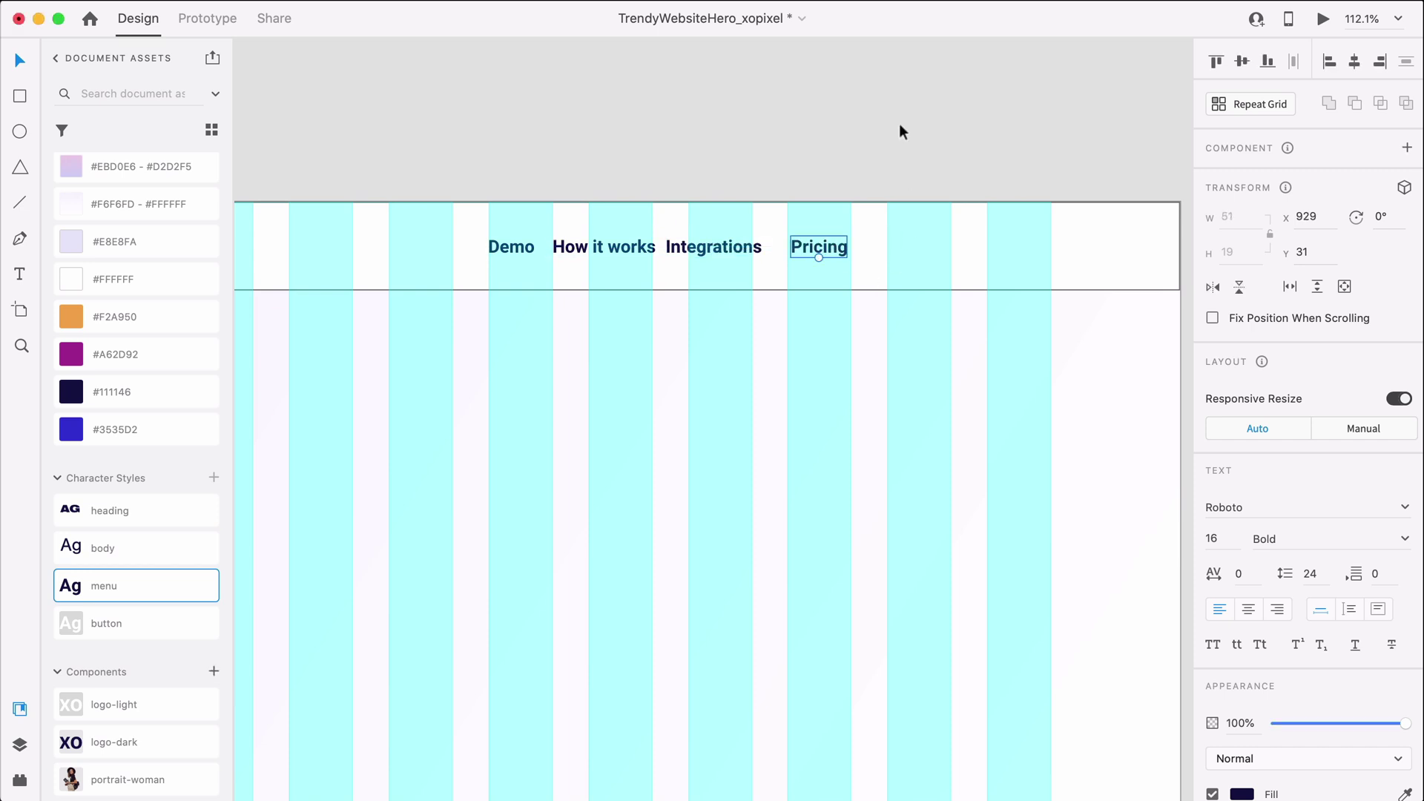
- Group the Demo, How it works, Integrations and Pricing labels
left_click(875, 232)
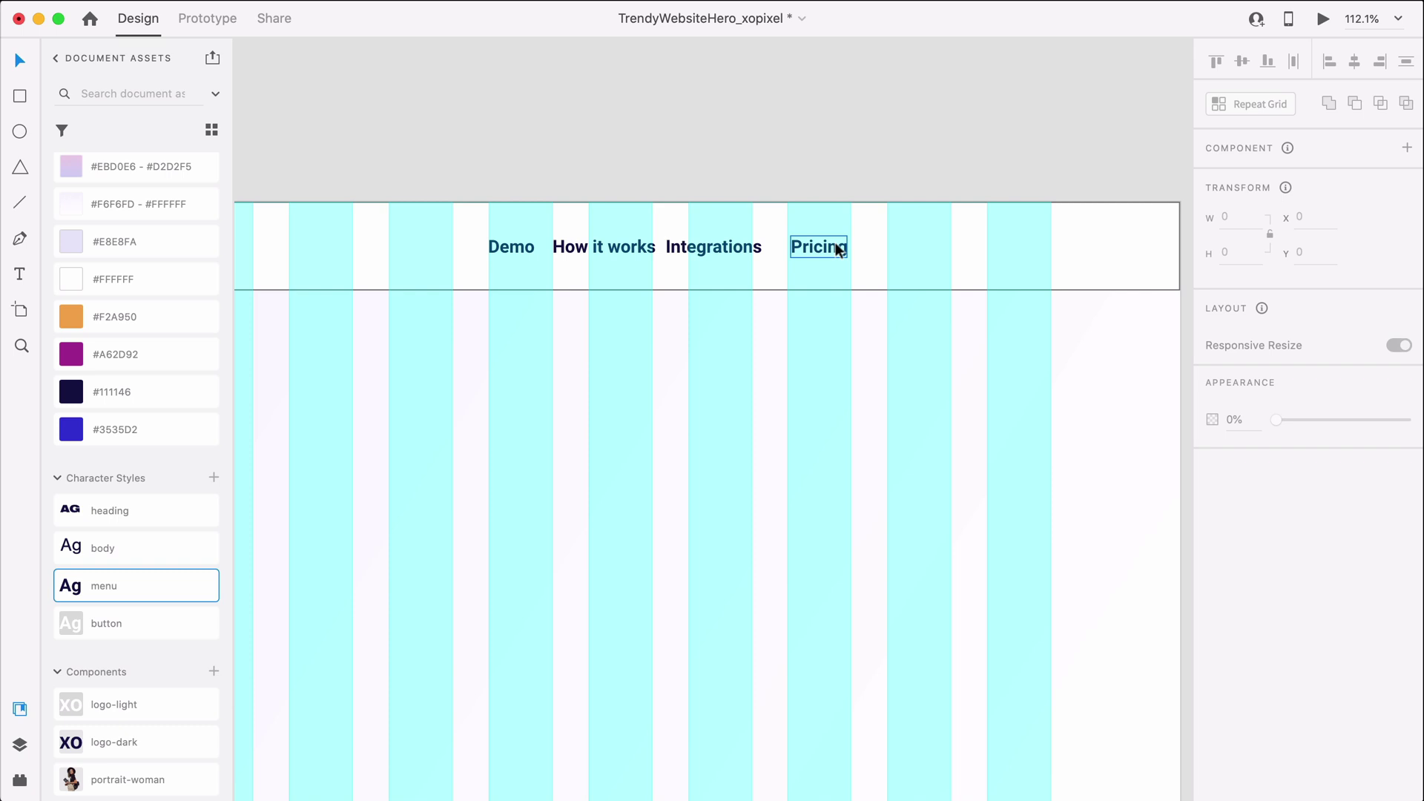
left_click(798, 248)
left_click(734, 246, "shift")
left_click(613, 246, "shift")
left_click(532, 247, "shift")
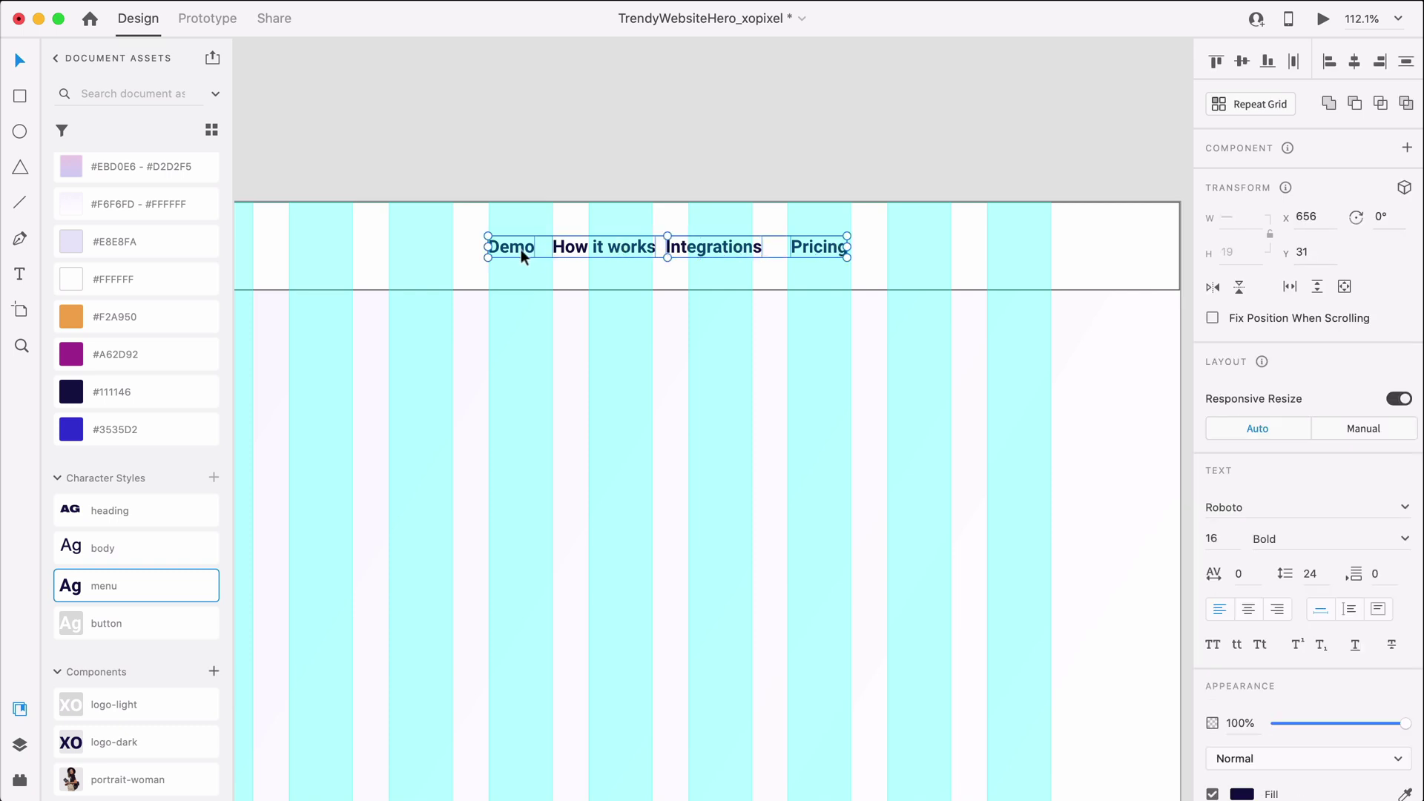
key("super+g")
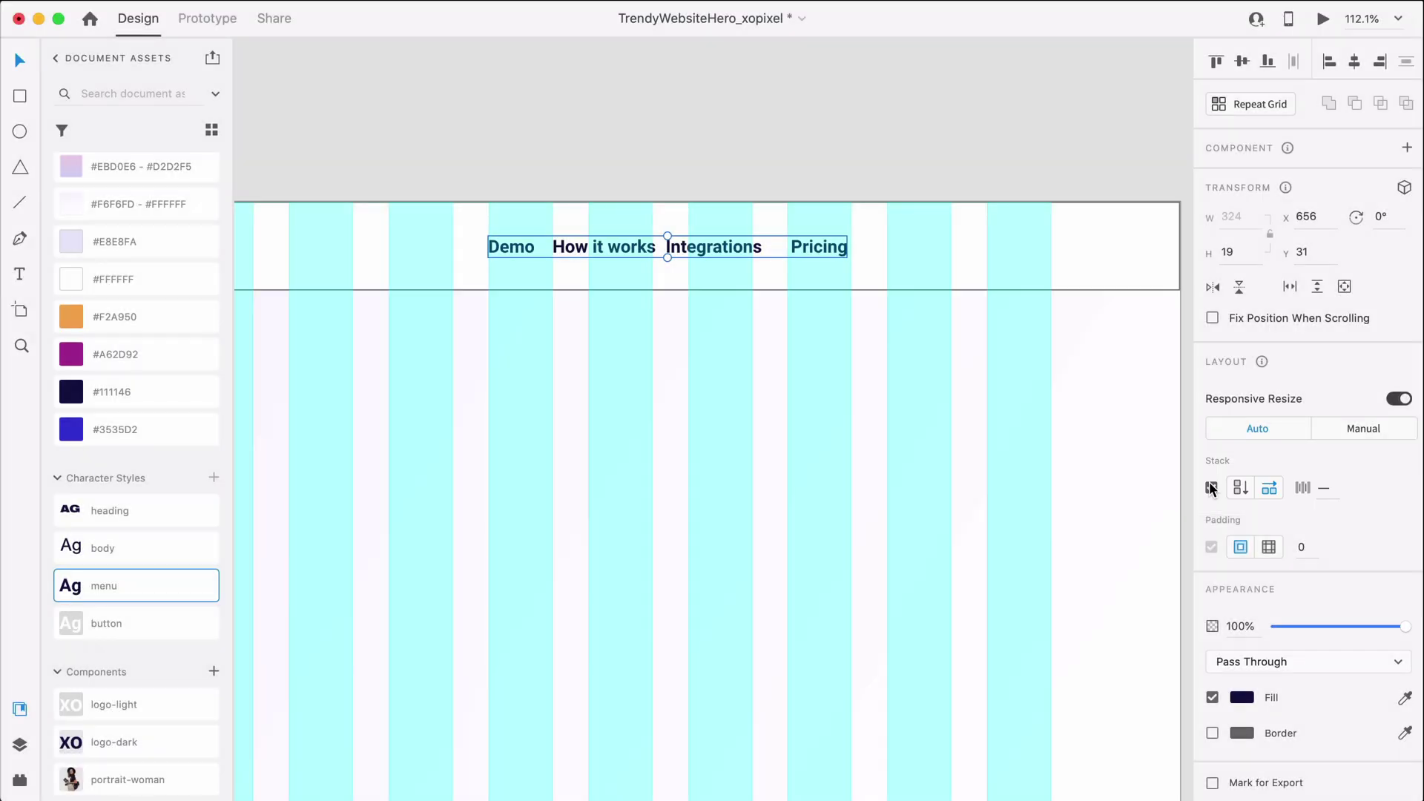
- Set the menu stack spacing to 40 and move the group to X 501
double_click(653, 247)
mouse_move(663, 248)
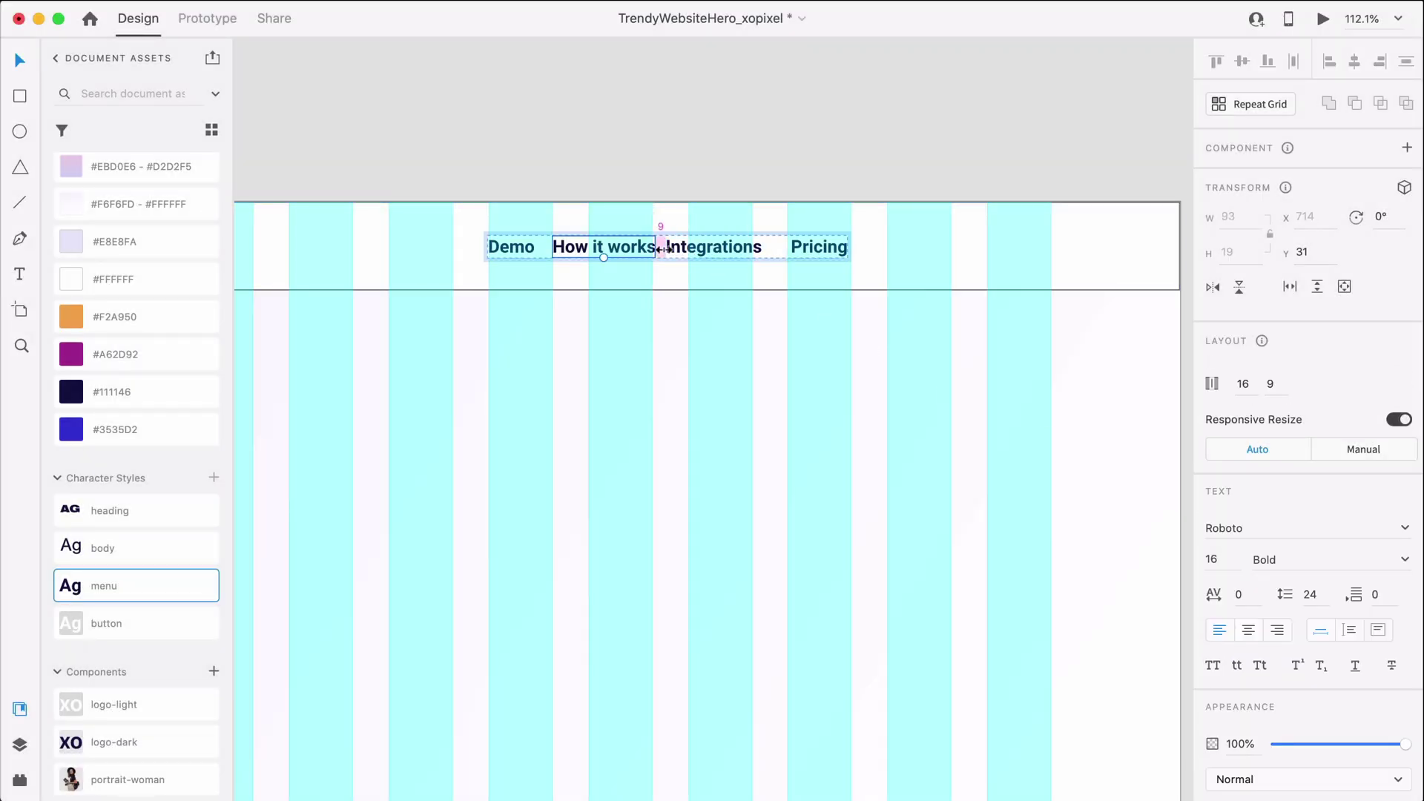
left_click_drag(661, 250, 701, 260)
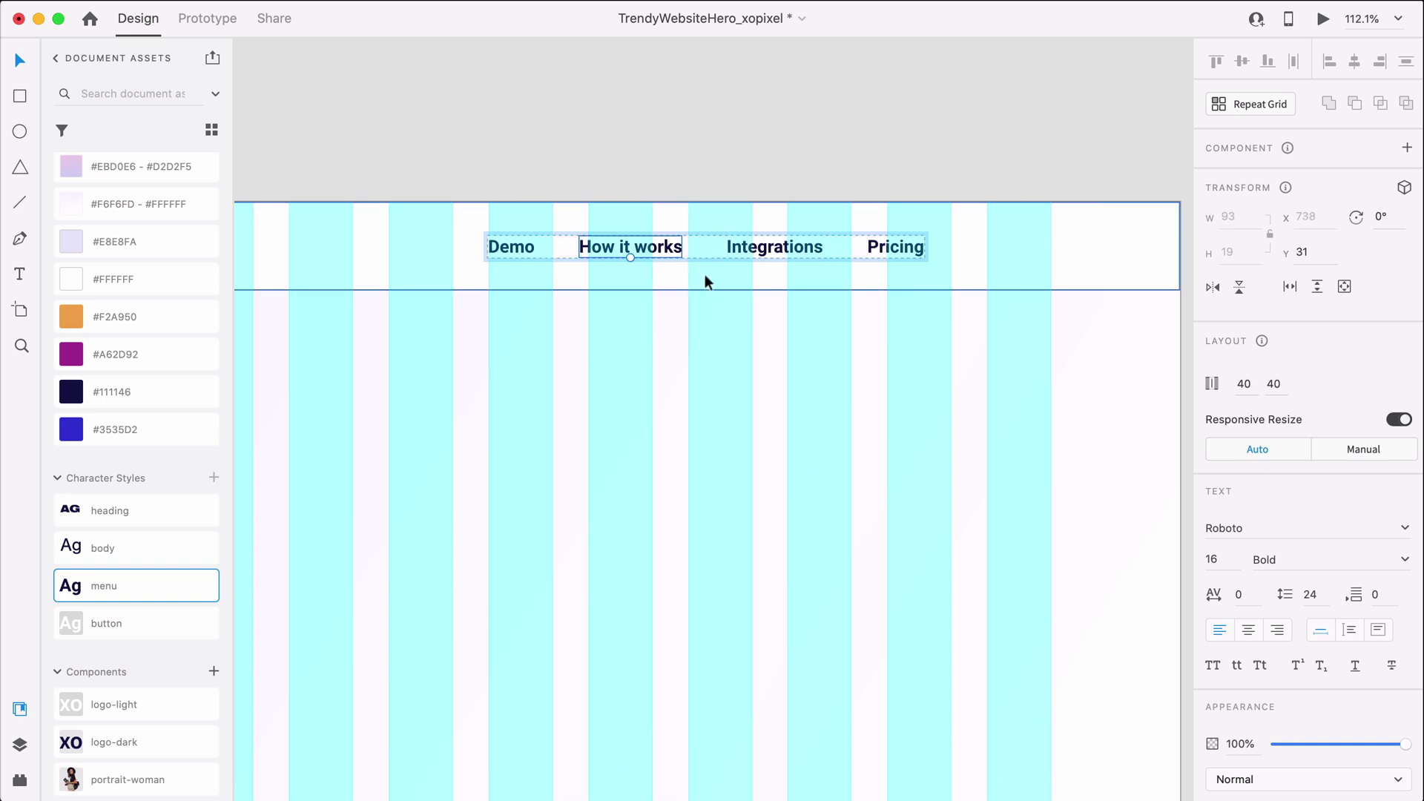
left_click(706, 278)
double_click(905, 247)
left_click_drag(901, 253, 739, 247)
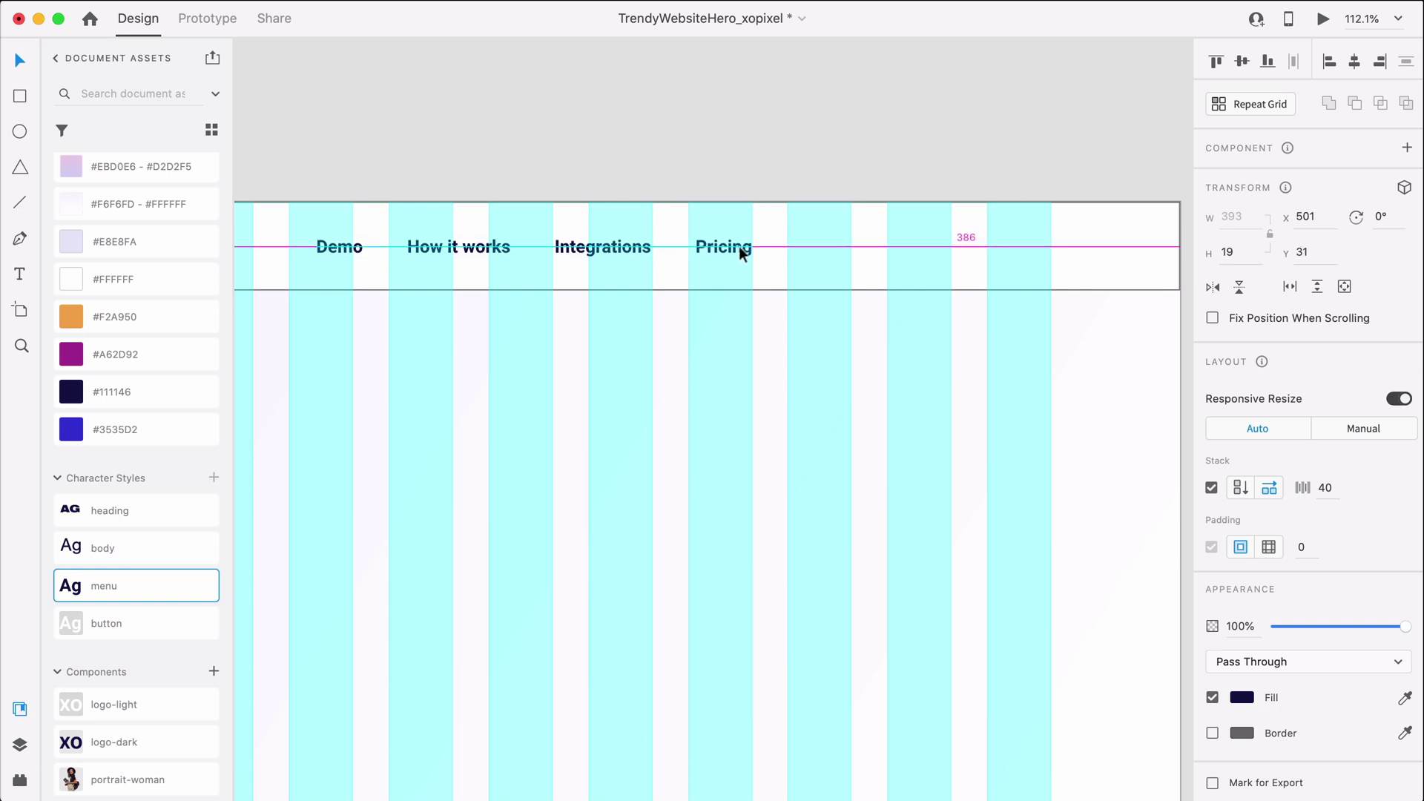
- Draw a borderless #3535D2 button rectangle with radius 8 at the header's right
left_click(810, 157)
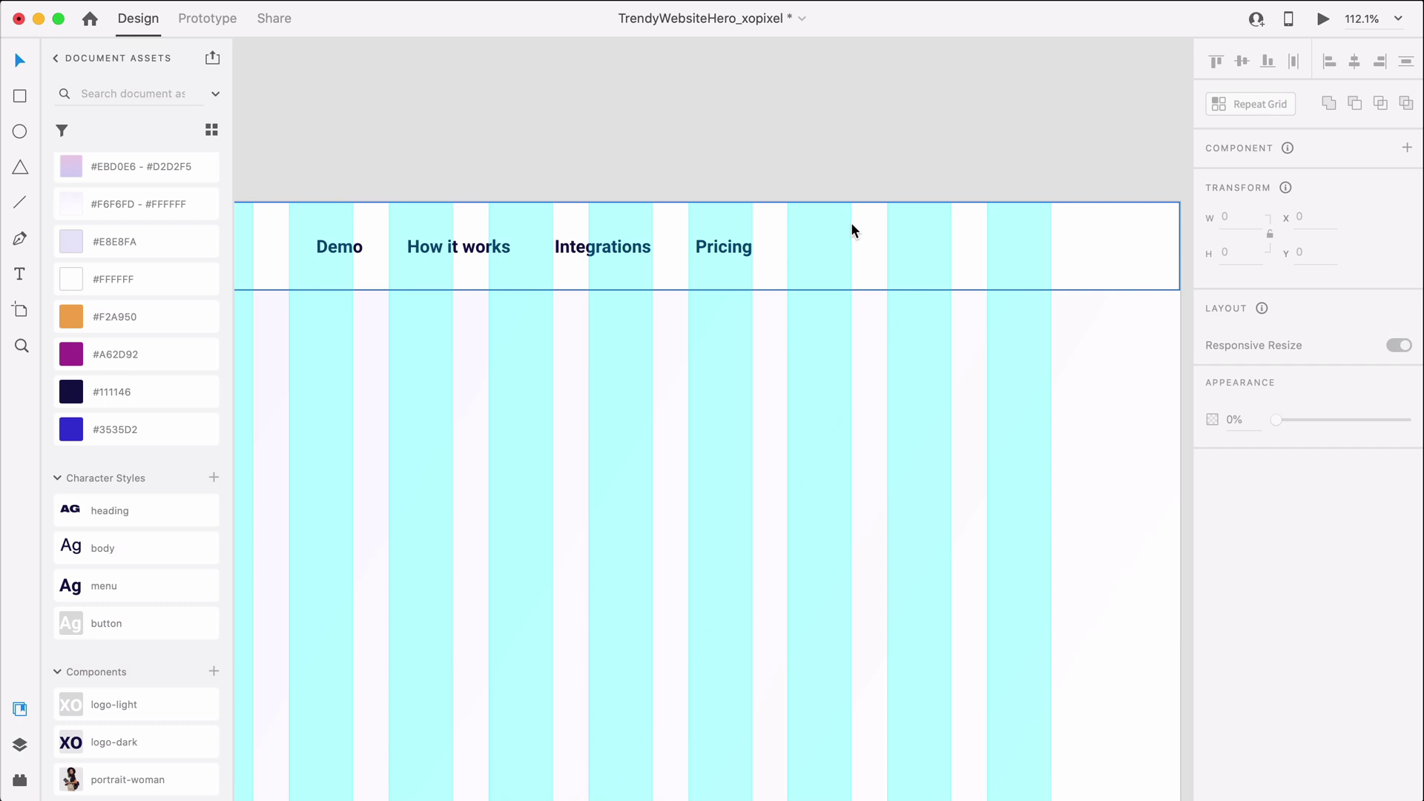
key("r")
mouse_move(806, 227)
left_mouse_down()
mouse_move(910, 230)
mouse_move(987, 280)
left_mouse_up()
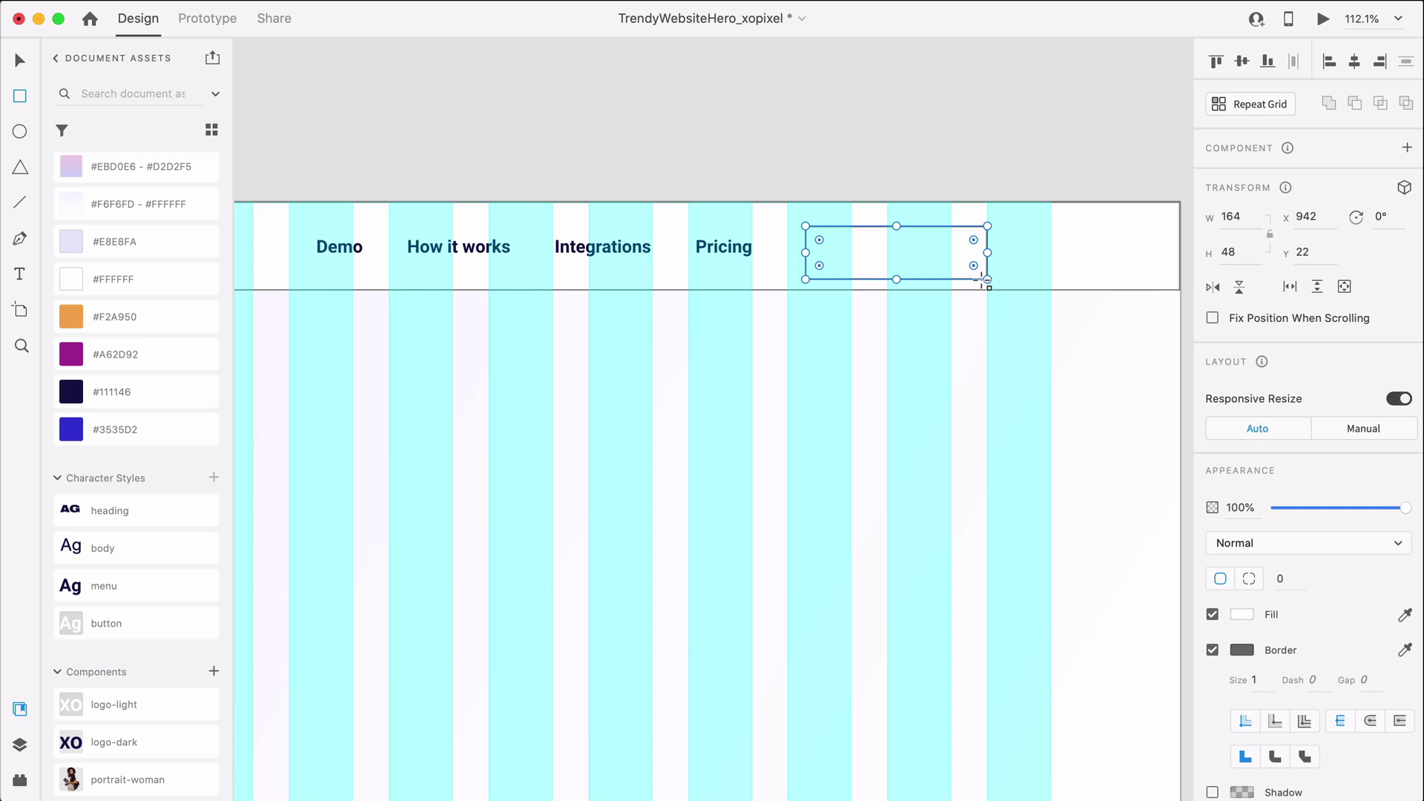
left_click(178, 418)
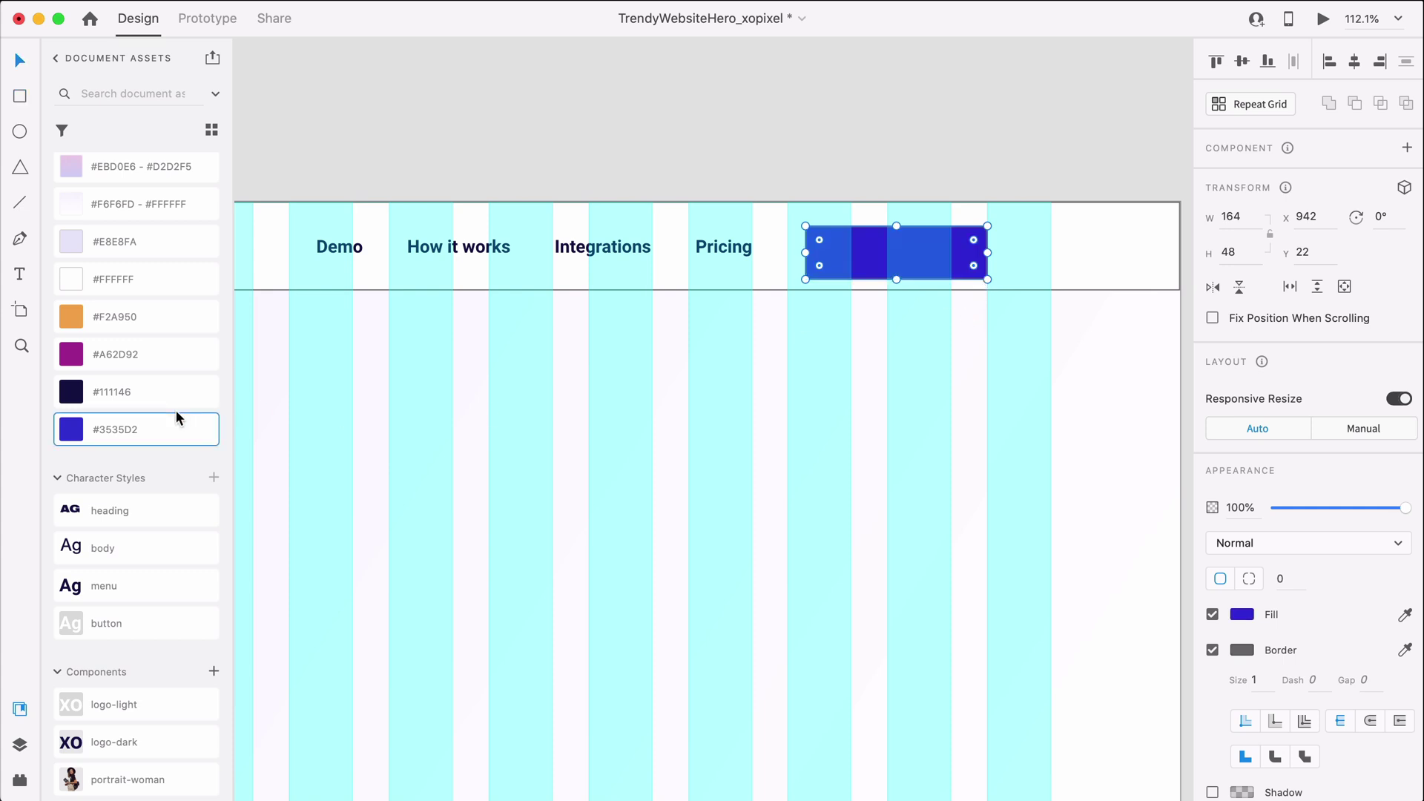
left_click(1212, 650)
left_click(1281, 579)
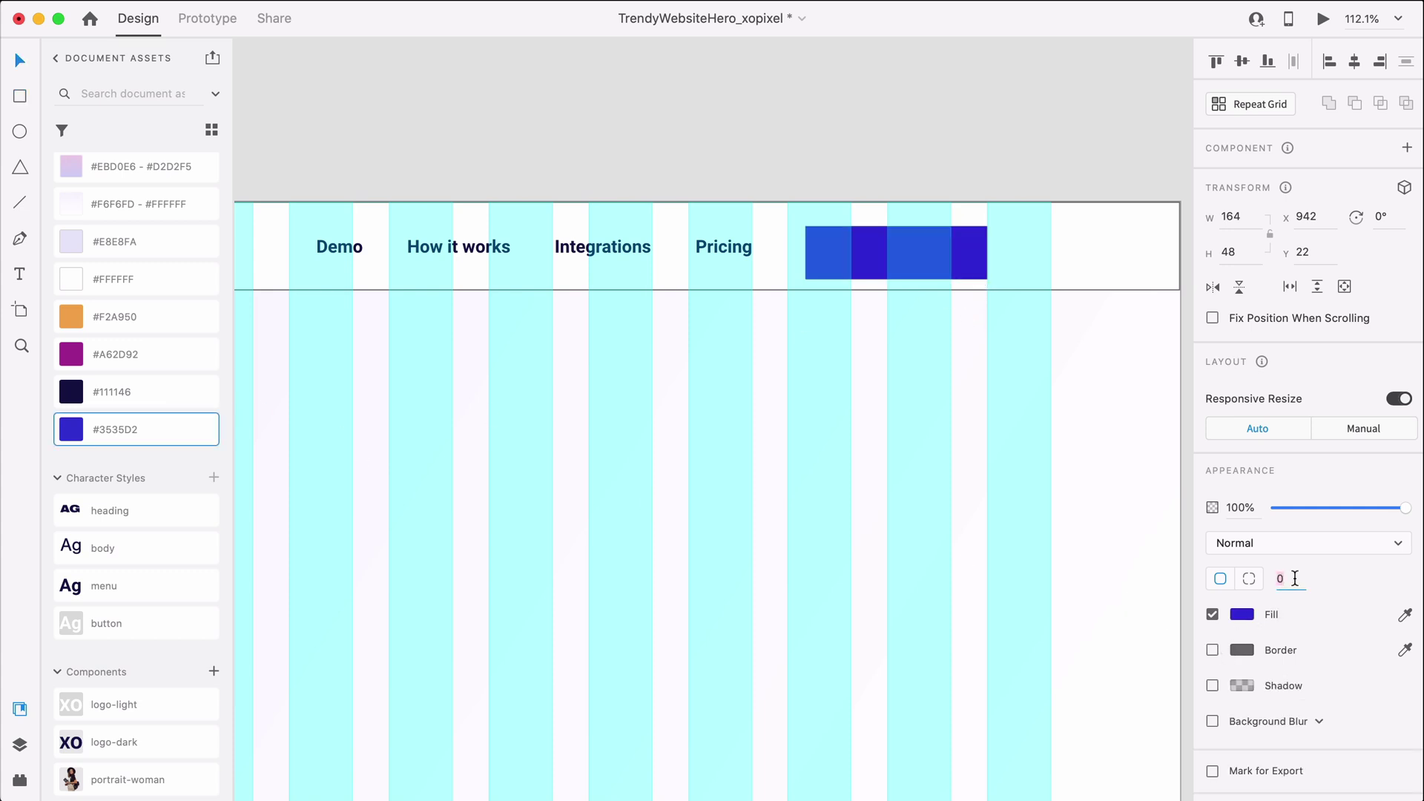
type("8")
key("Return")
left_click_drag(896, 265, 936, 261)
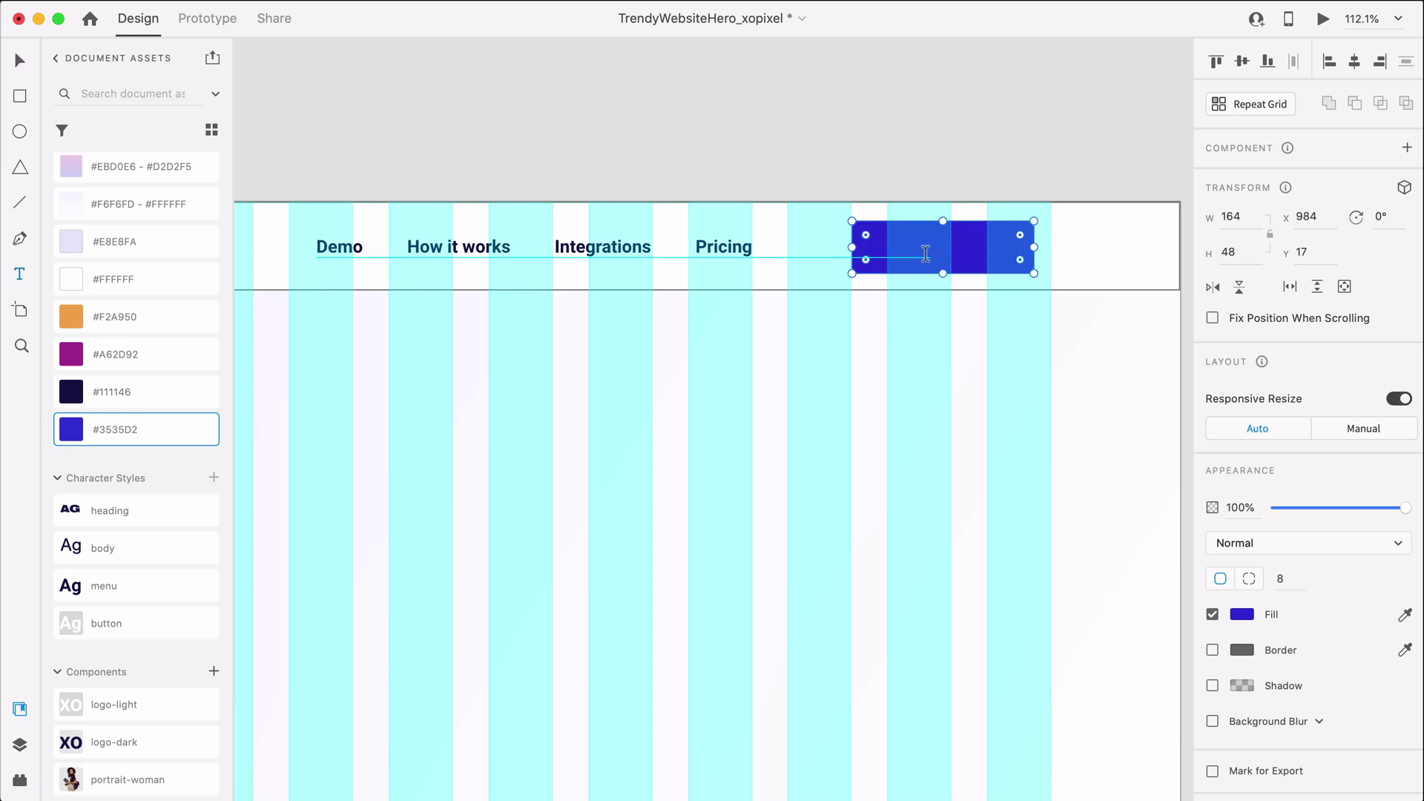
- Add a Get started label in the button text style, centred on the rectangle
key("t")
left_click(917, 251)
type("Get started")
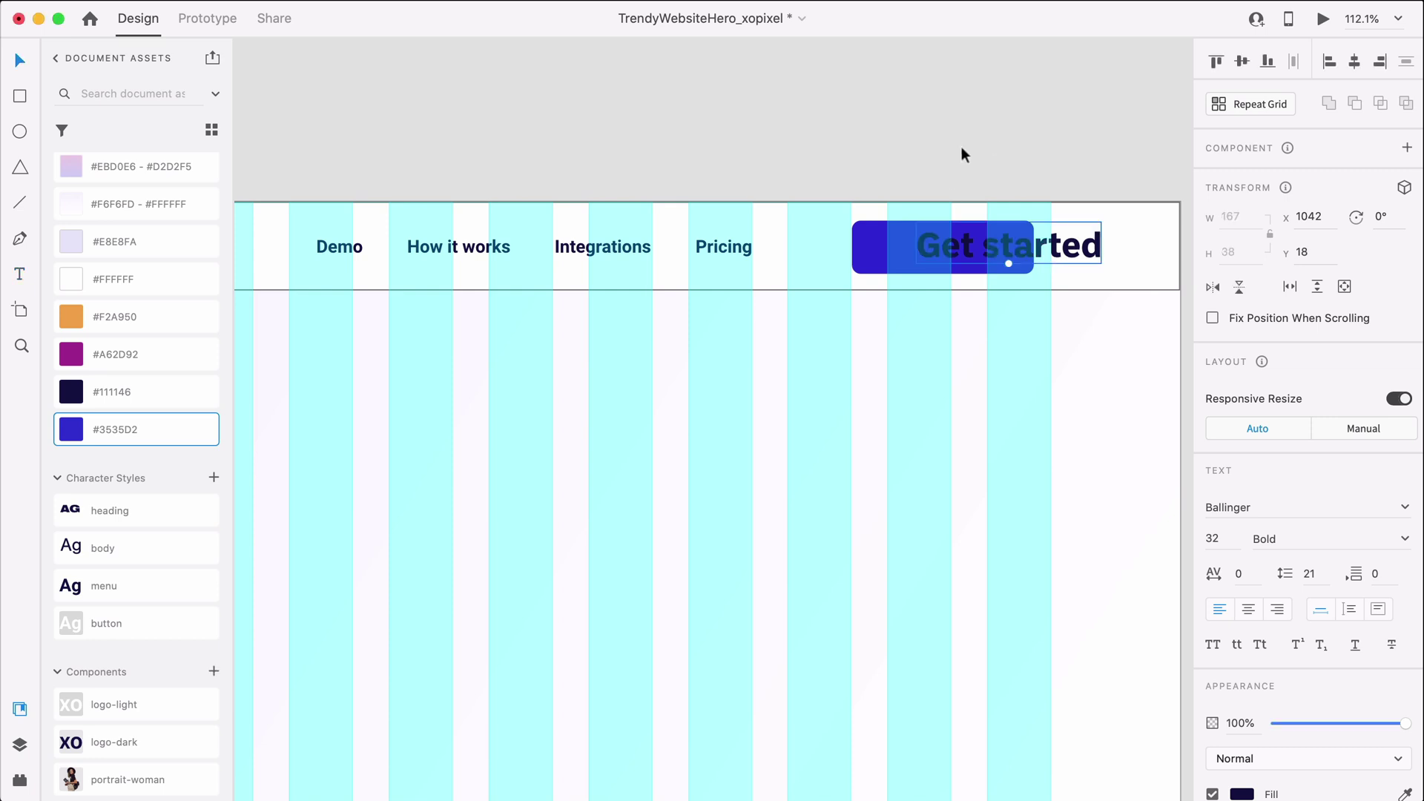
left_click(194, 623)
left_click_drag(952, 256, 937, 254)
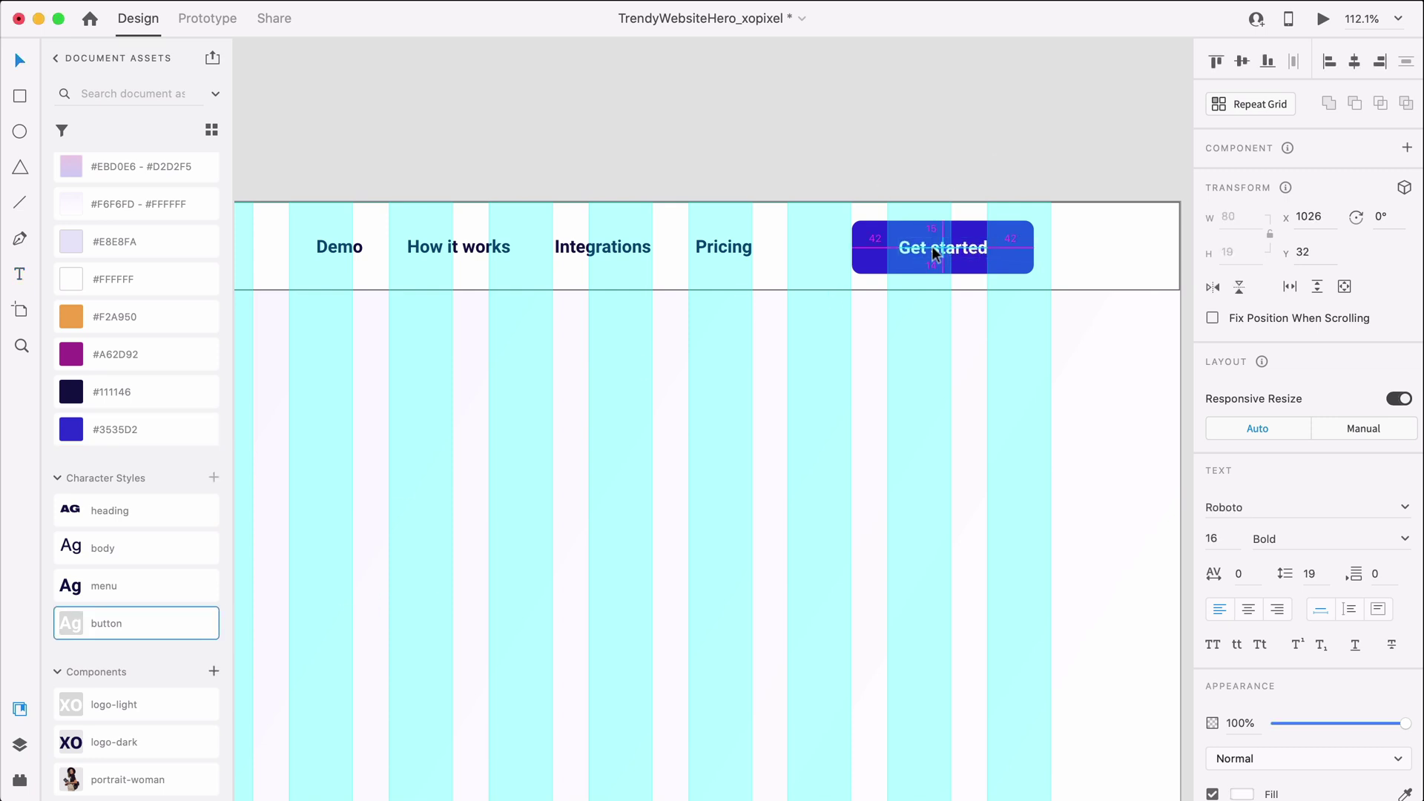
- Group the Get started label and rectangle with 12/24/12/24 padding
left_click(880, 257, "shift")
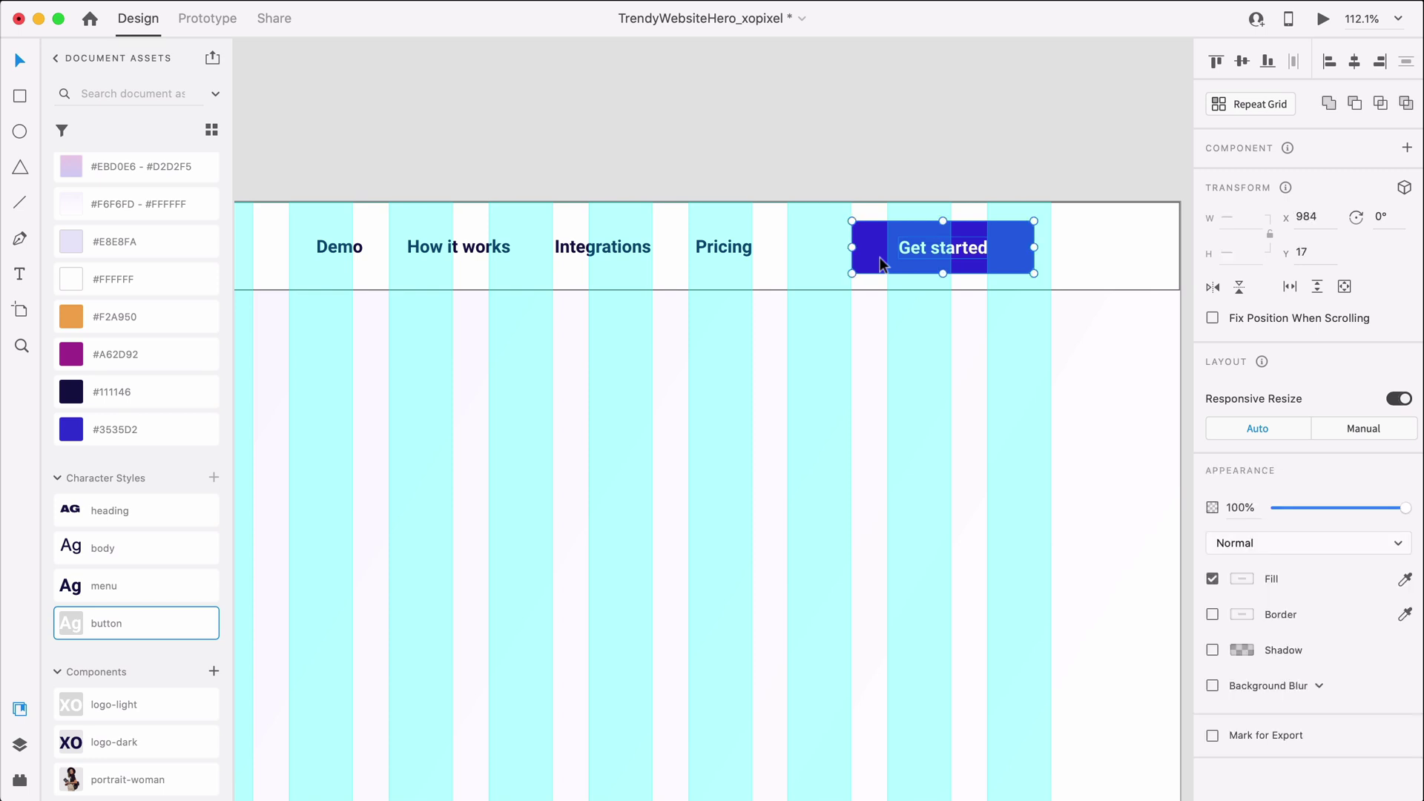
key("super+g")
left_click(1212, 548)
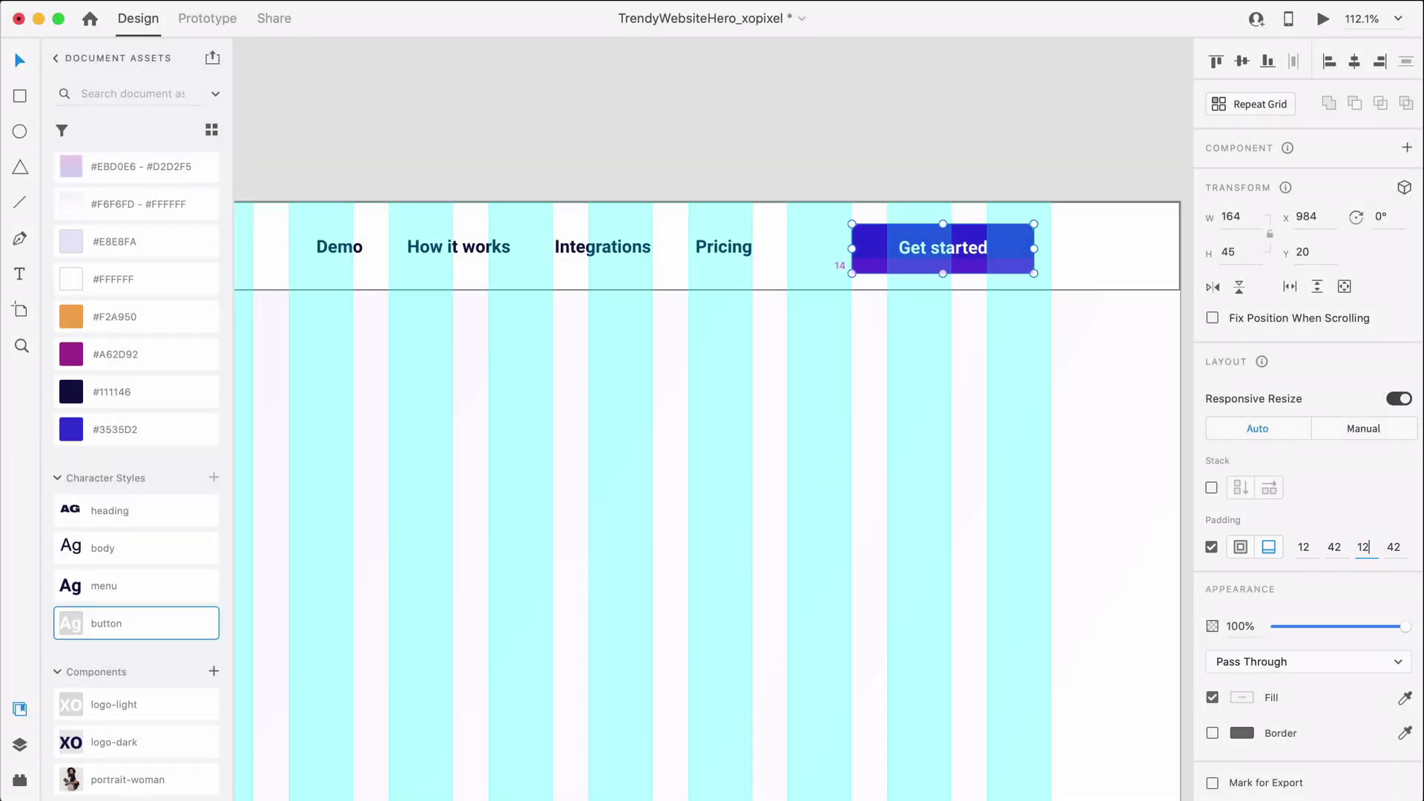
left_click(1343, 547)
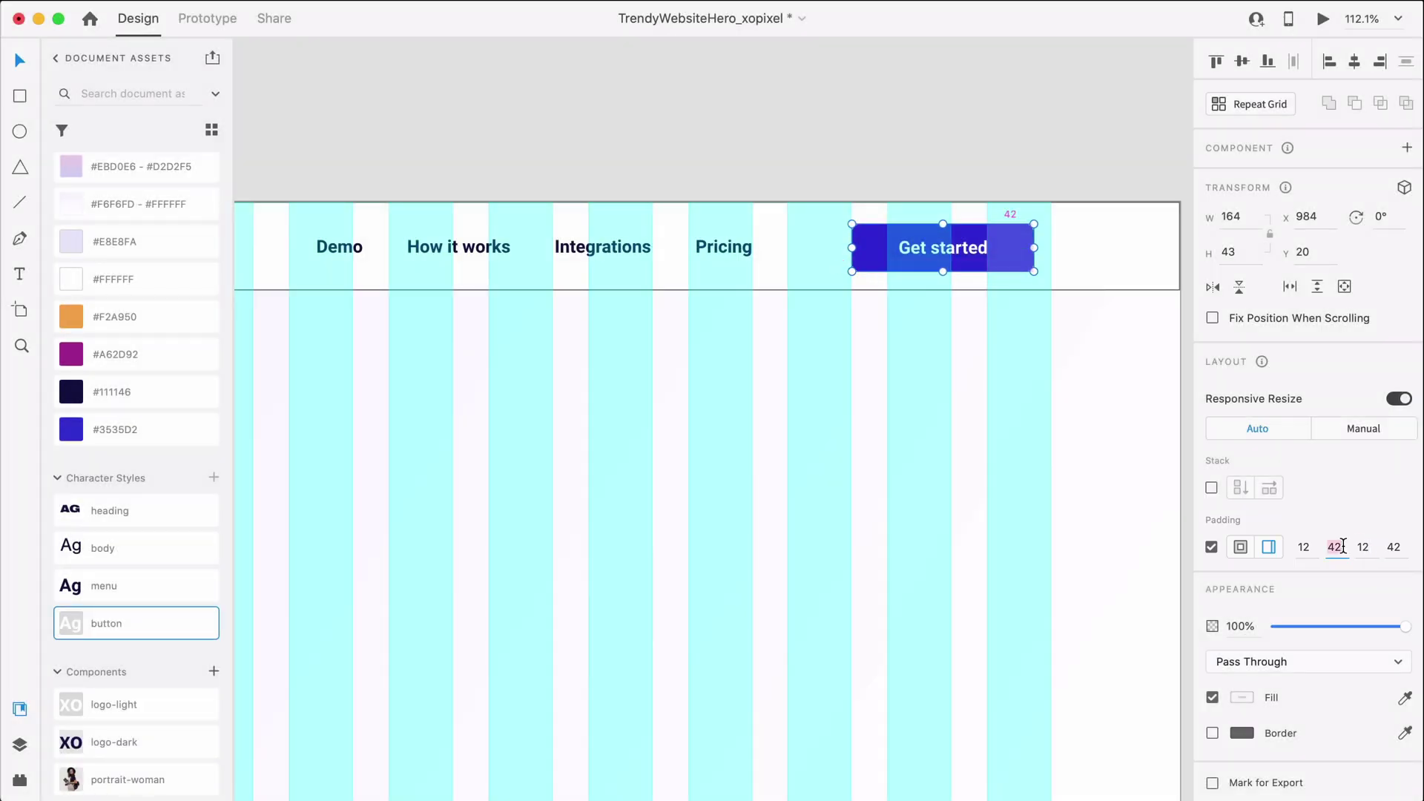
type("2")
left_click(1398, 547)
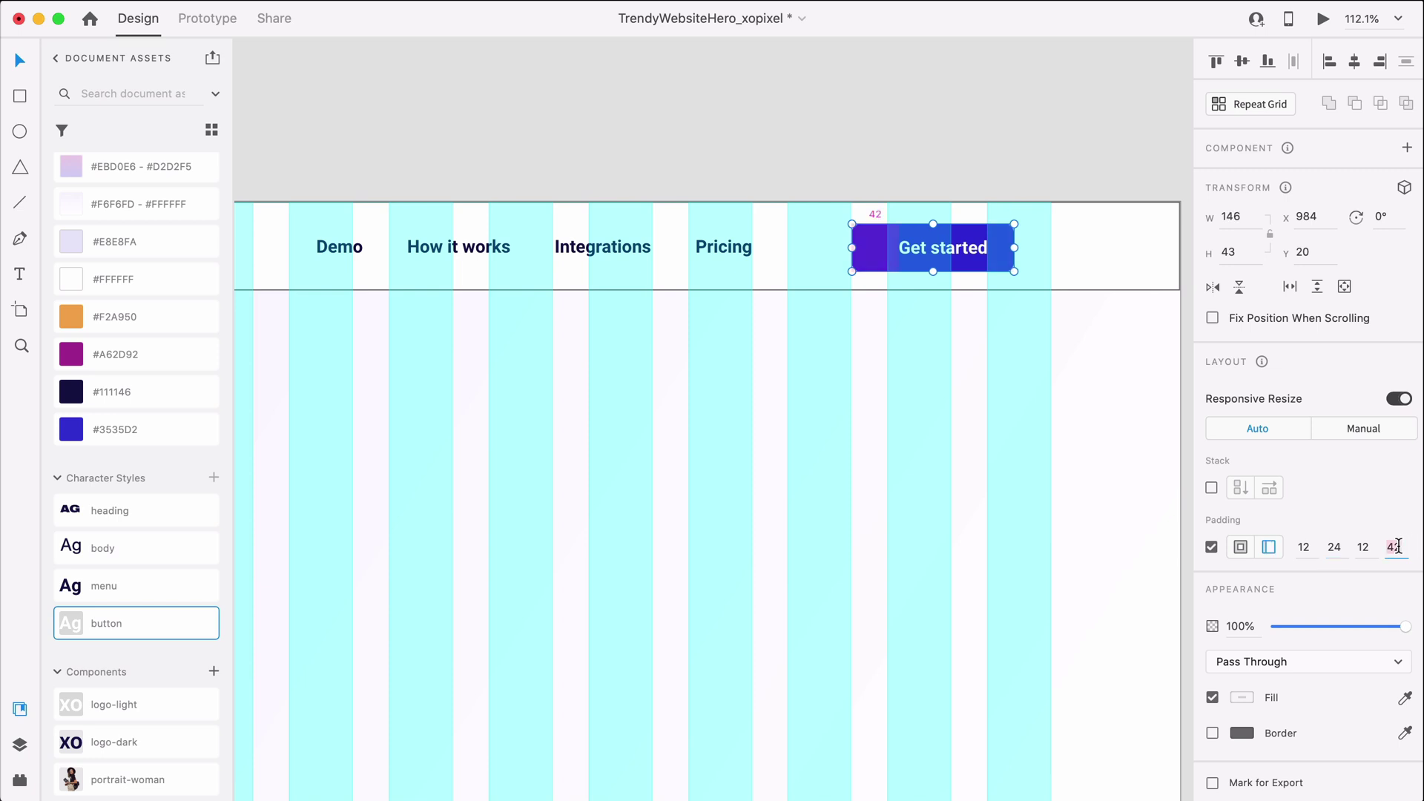
type("24")
key("Return")
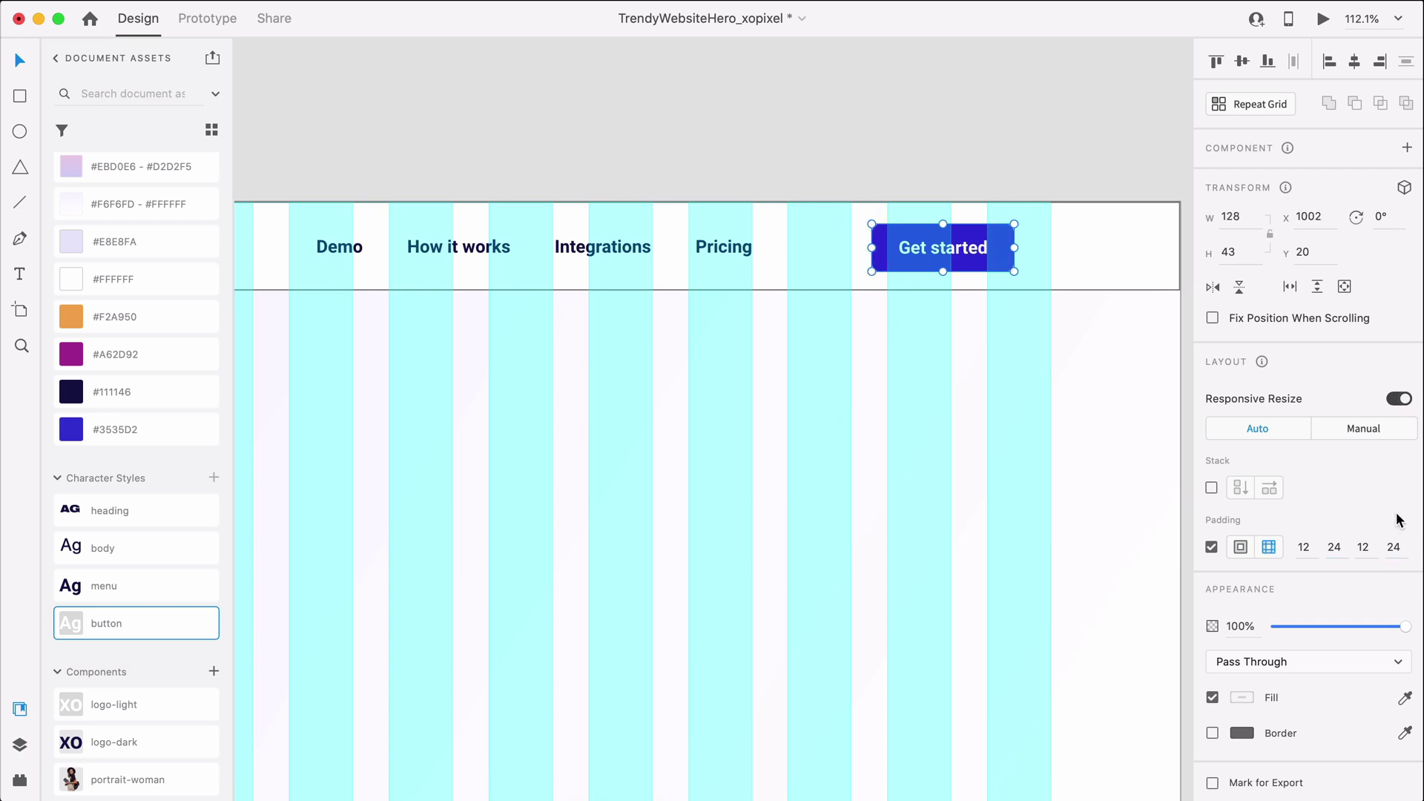
- Move the Get started button and nav links right, then fit the artboard in view
left_click(1022, 144)
left_click(992, 248)
mouse_move(992, 249)
left_mouse_down()
mouse_move(1020, 259)
mouse_move(1017, 247)
left_mouse_up()
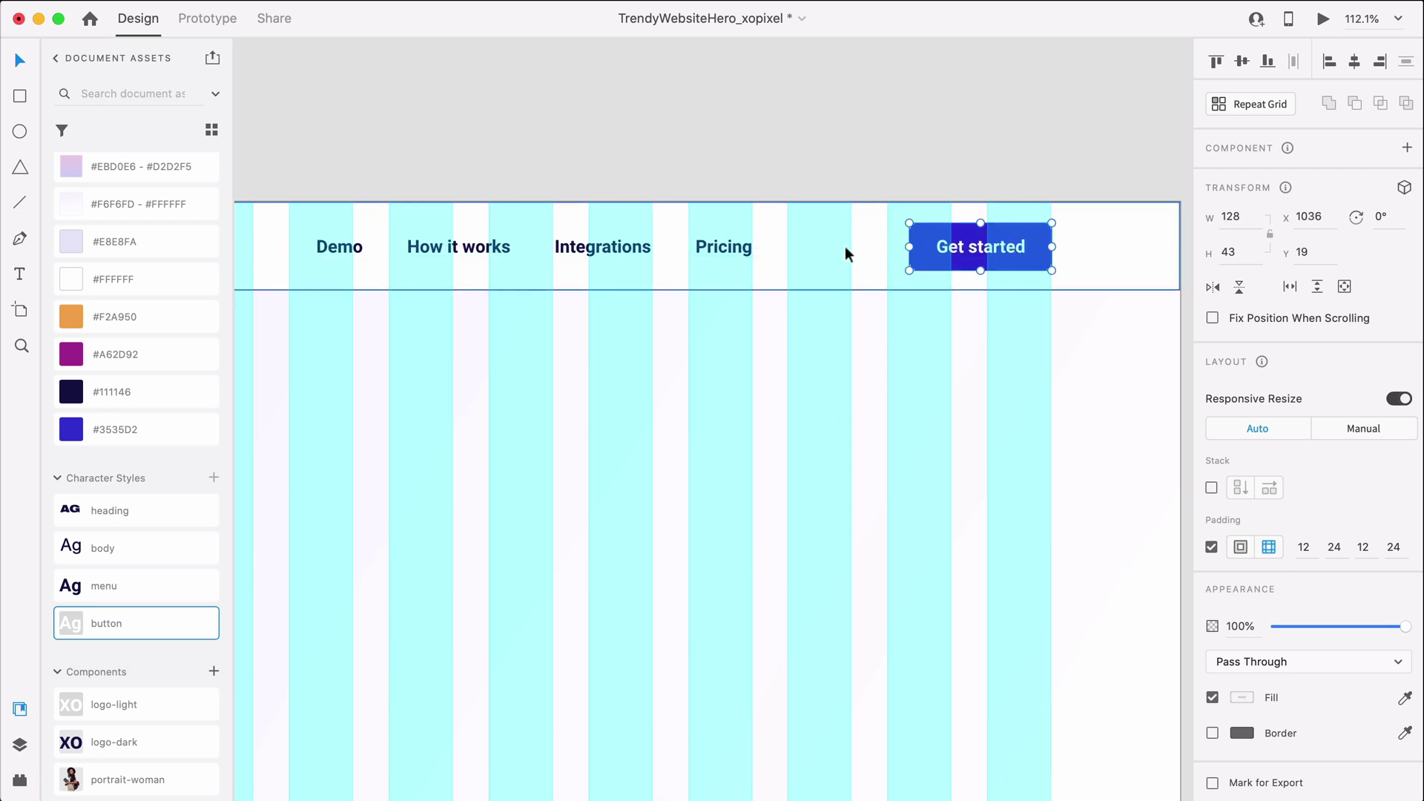
left_click(743, 252)
left_click_drag(741, 251, 844, 247)
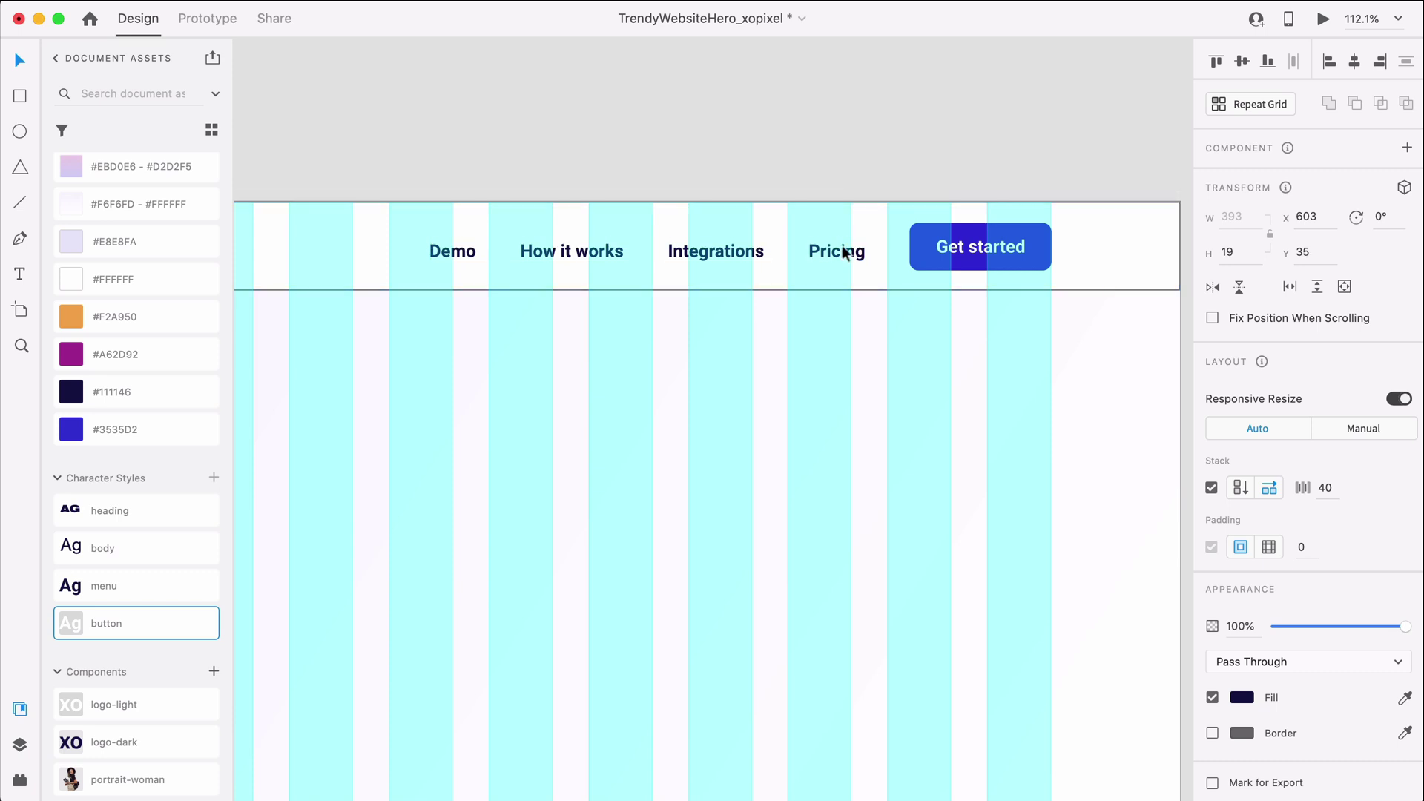
key("Escape")
key("super+0")
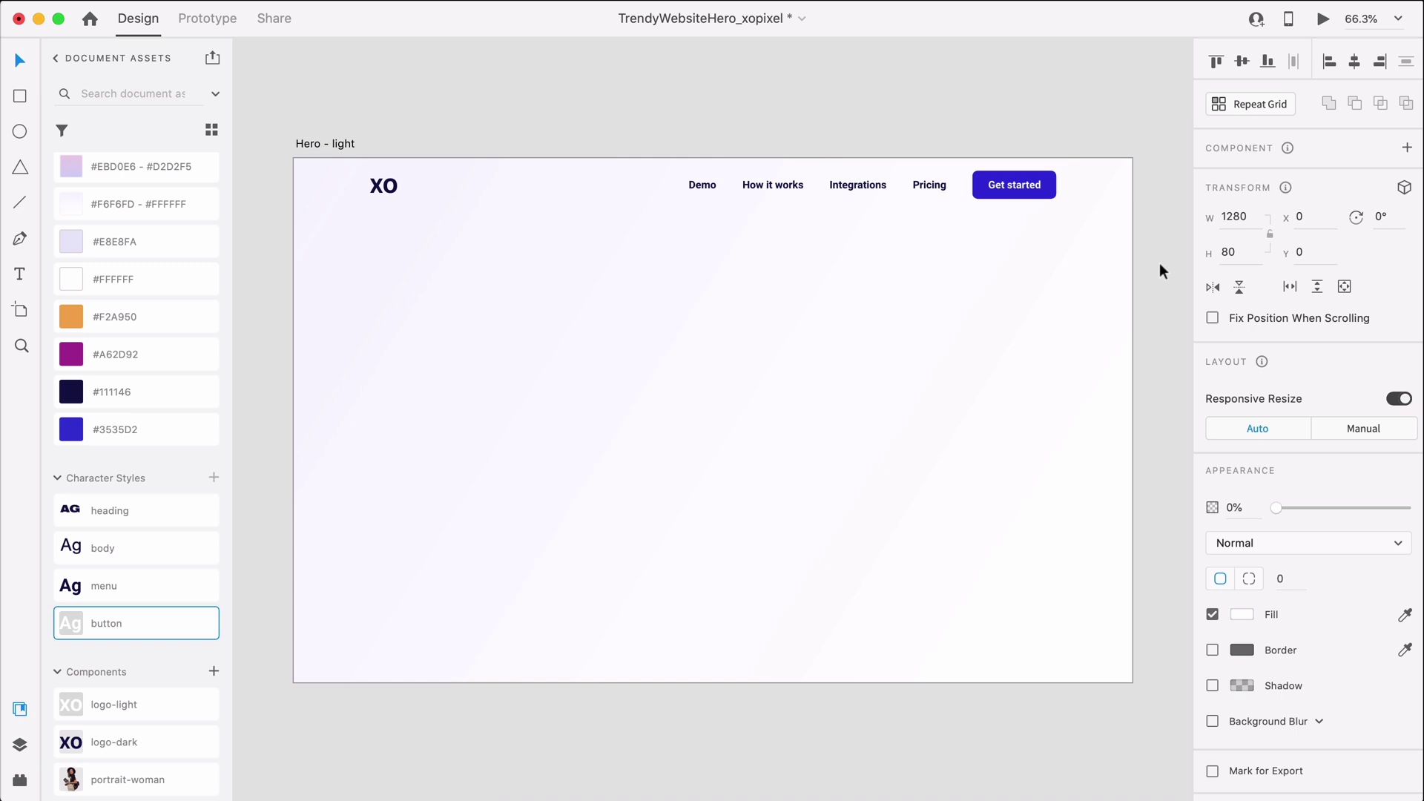
- Draw a 1280×720 rectangle below the header with no border and 0% opacity
left_click(727, 726)
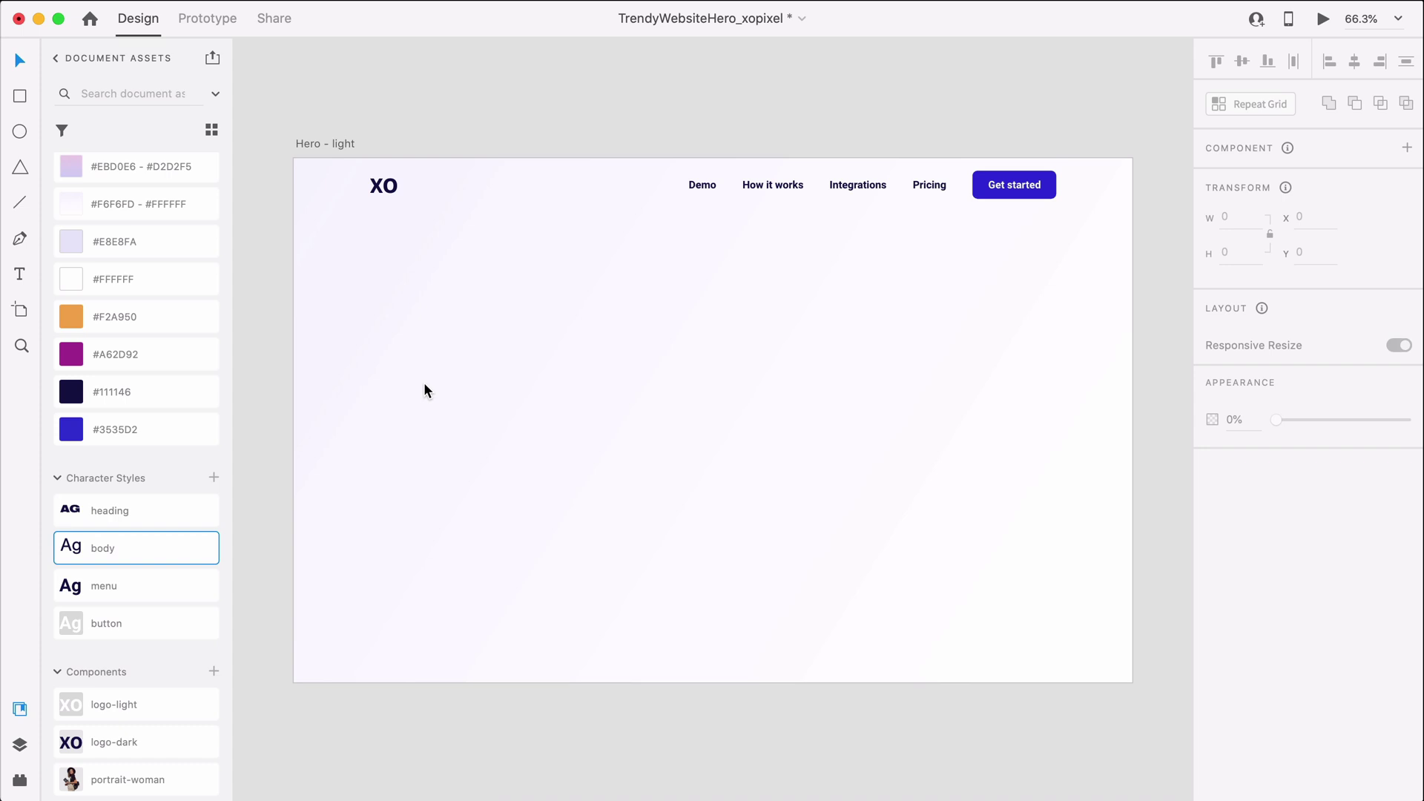
key("r")
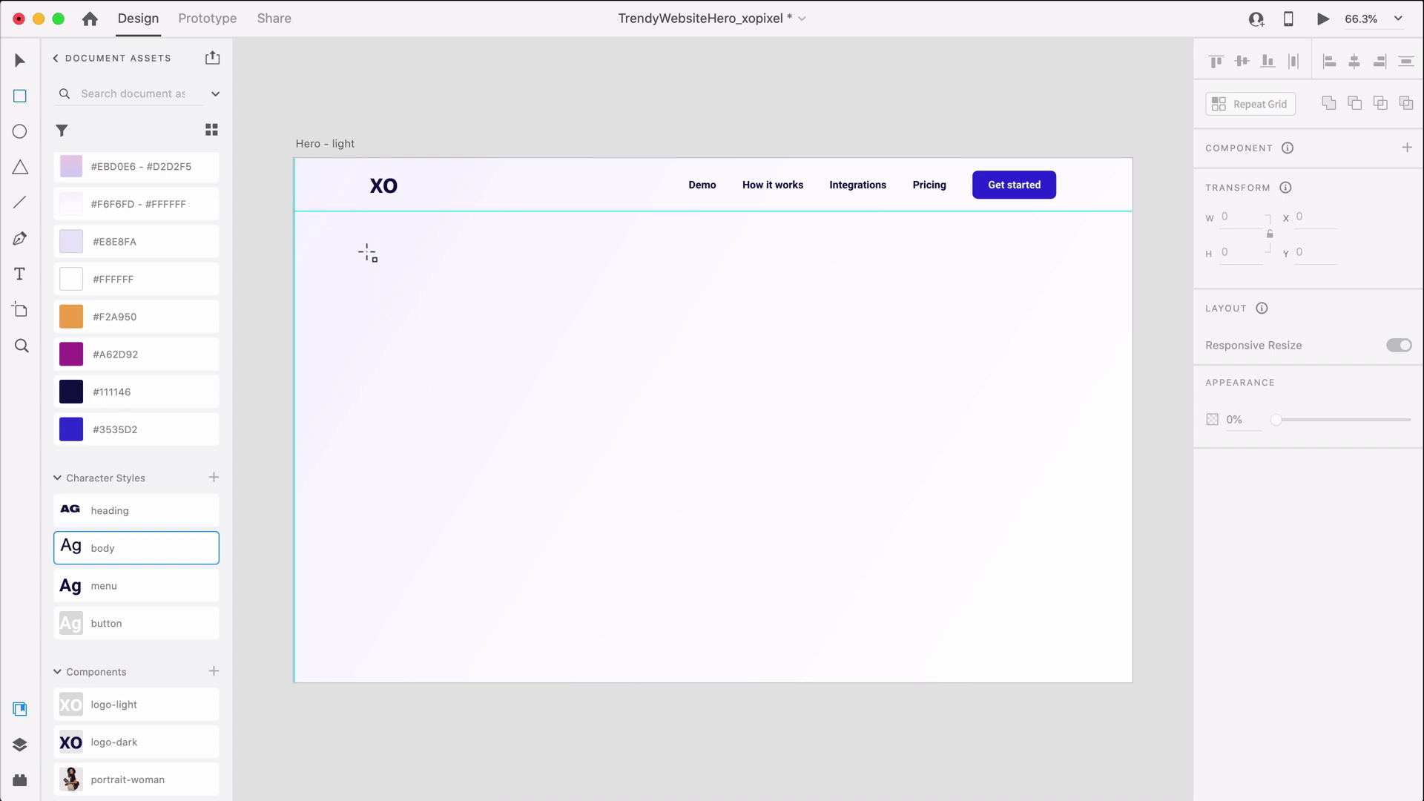
mouse_move(296, 212)
left_mouse_down()
mouse_move(1170, 674)
mouse_move(1118, 682)
left_mouse_up()
left_click(1215, 651)
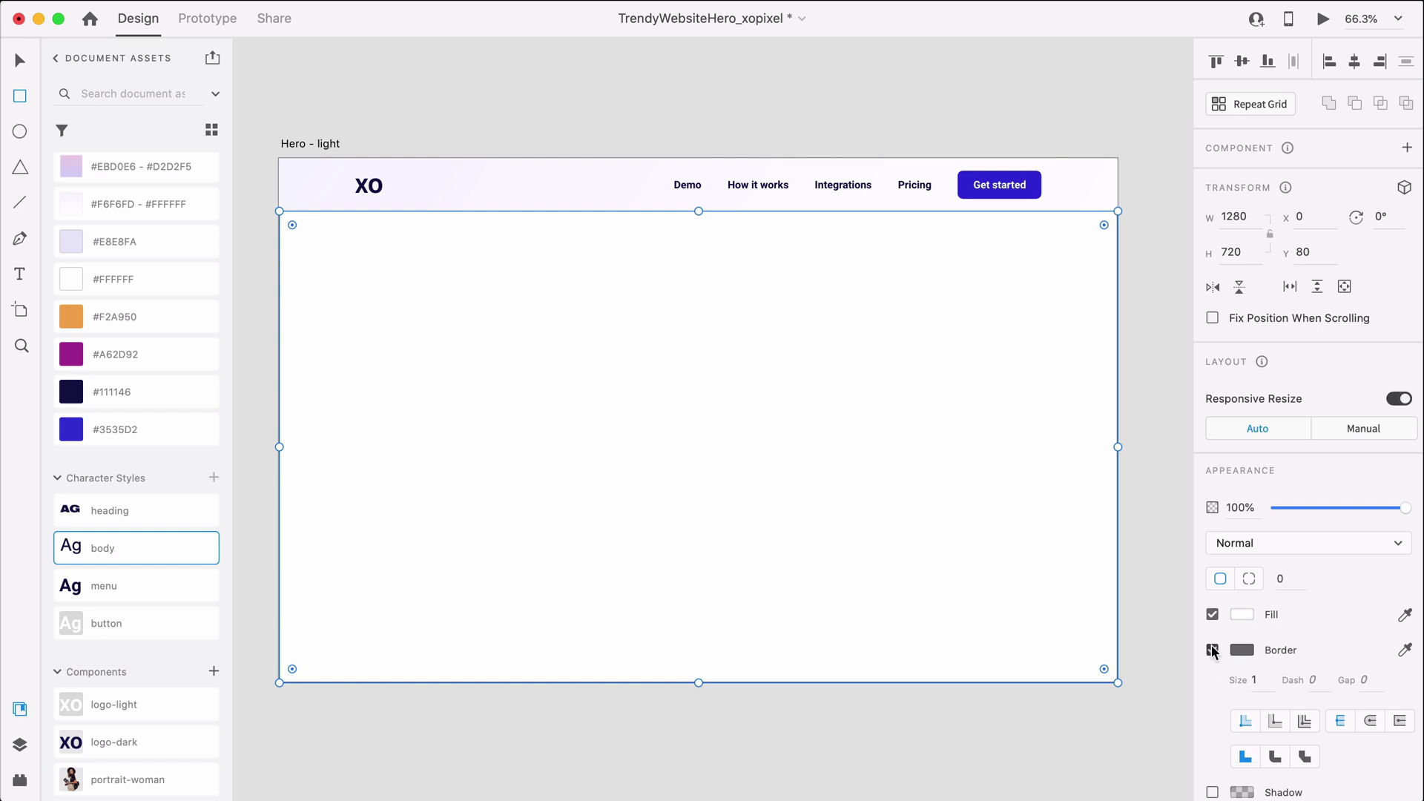
left_click(1248, 517)
type("0")
key("Return")
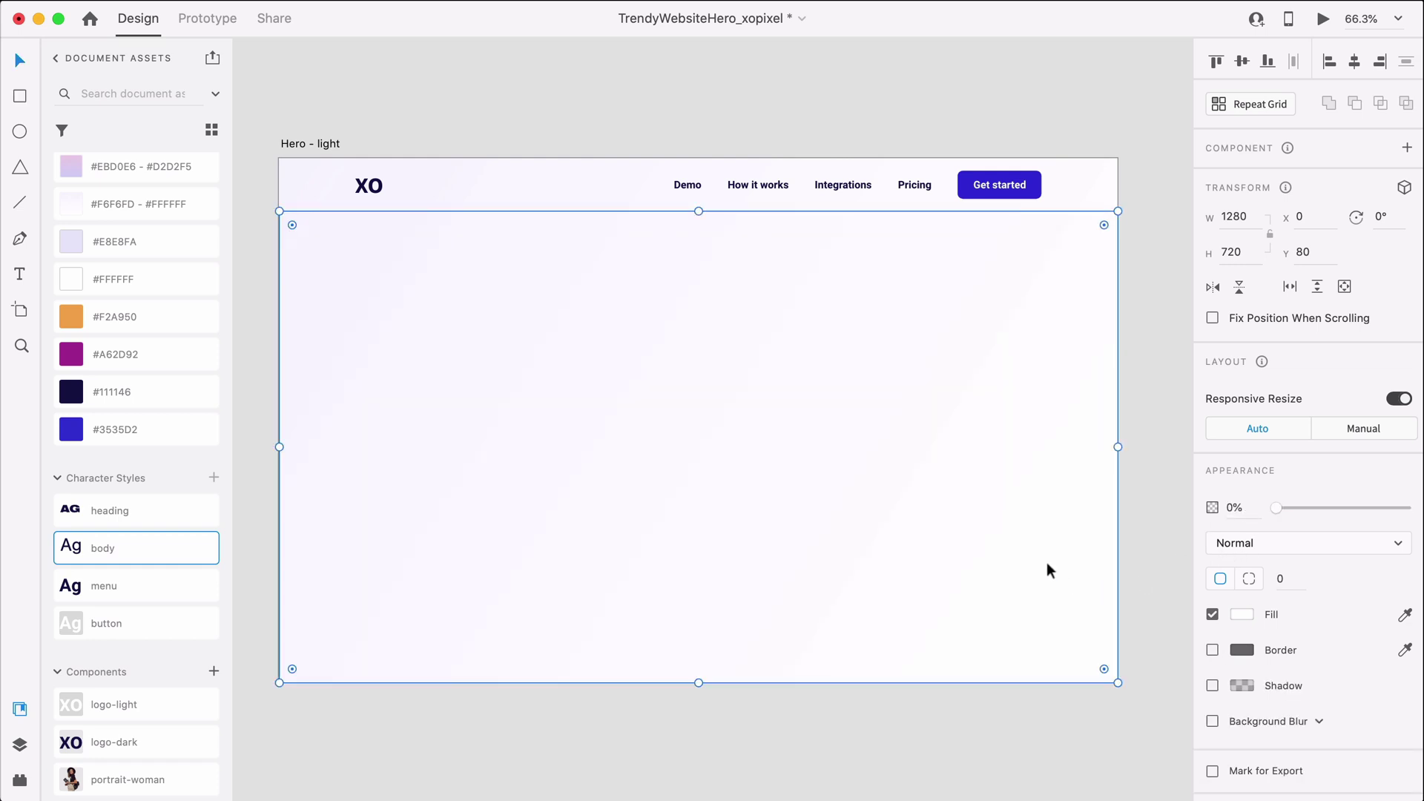
left_click(1137, 527)
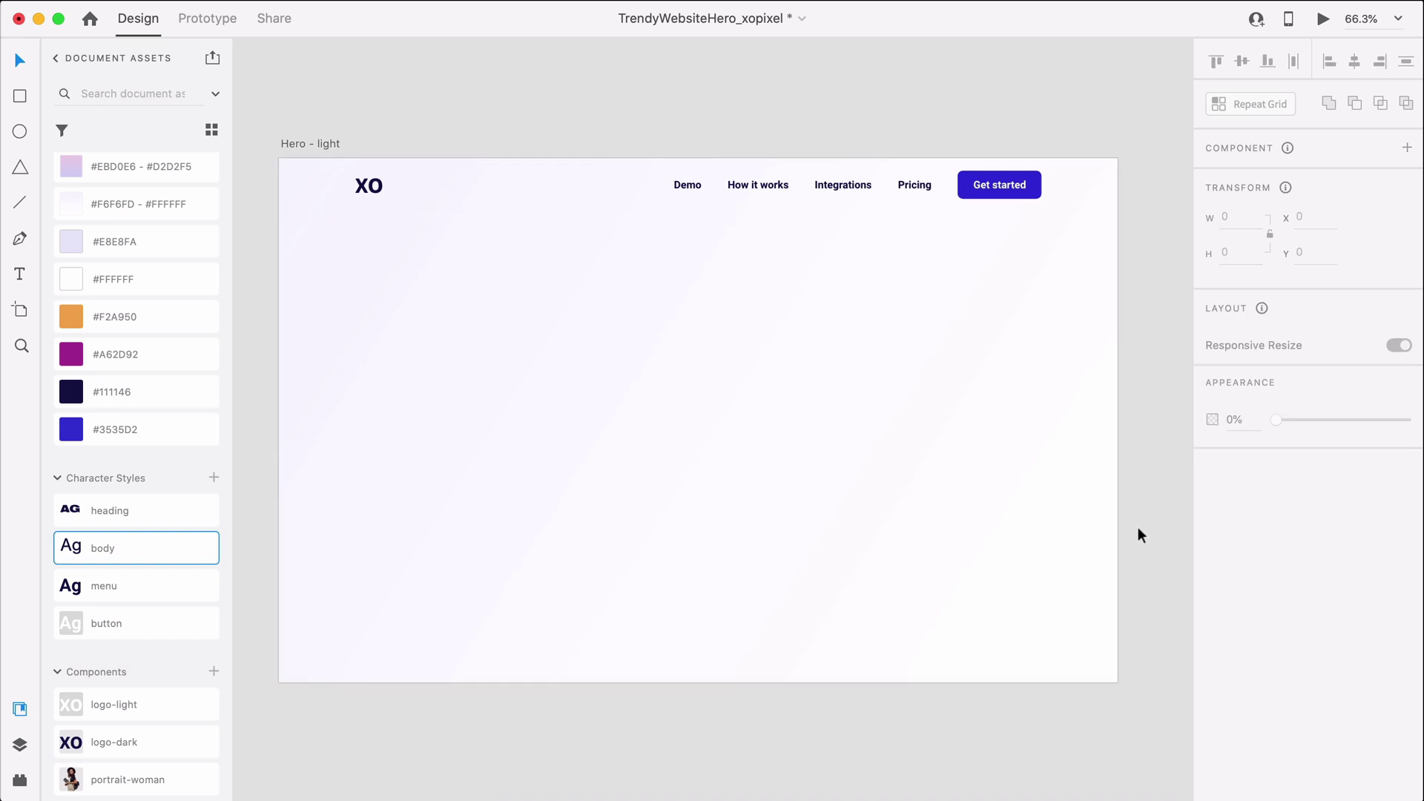
- Add a 'Grow your influence' heading on the left in the heading character style
key("super+shift+apostrophe")
key("t")
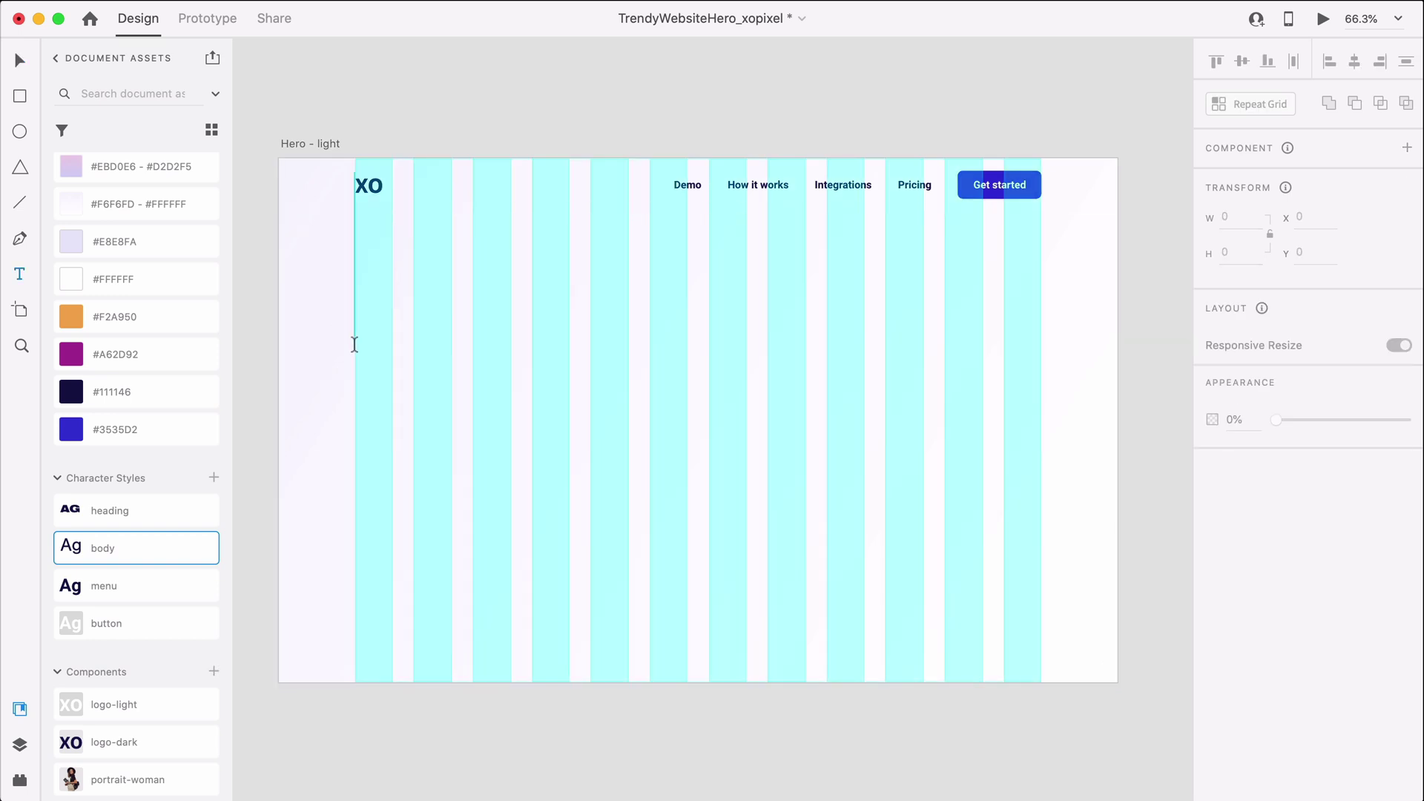
left_click_drag(354, 348, 629, 409)
type("Grow your influence")
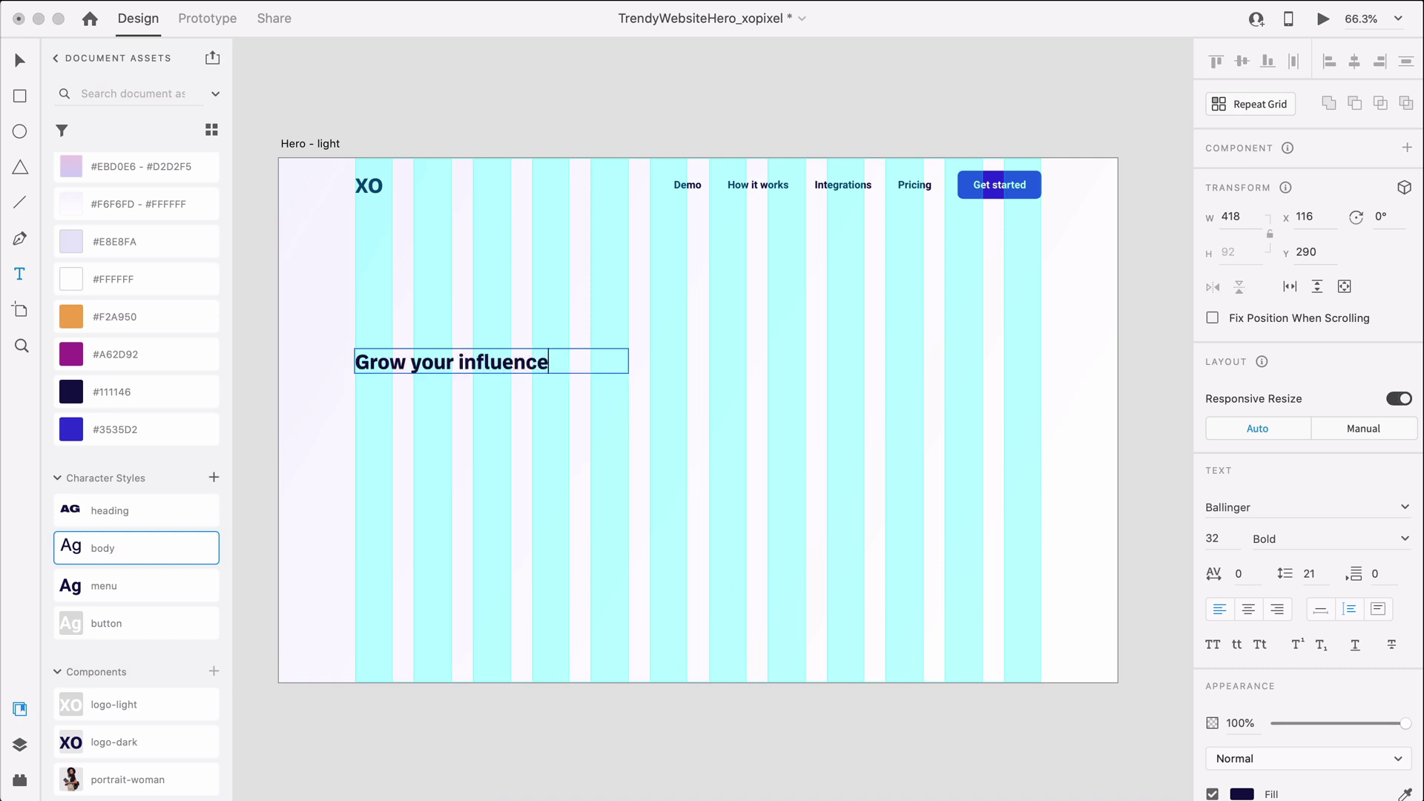
key("Escape")
left_click(184, 511)
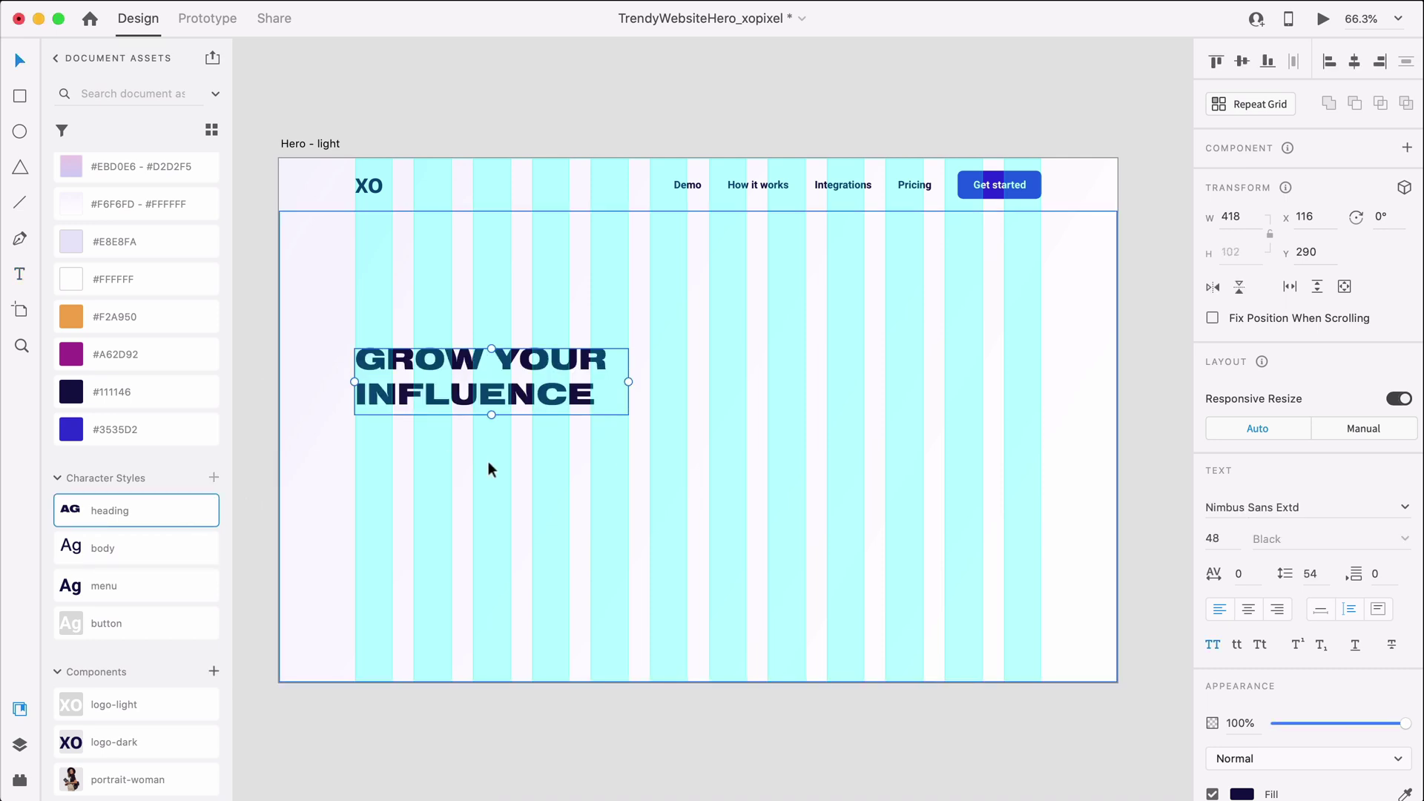
left_click(362, 497)
- Add a placeholder paragraph in the body style 24 px below the heading
left_click_drag(362, 496, 631, 574)
key("super+v")
key("Escape")
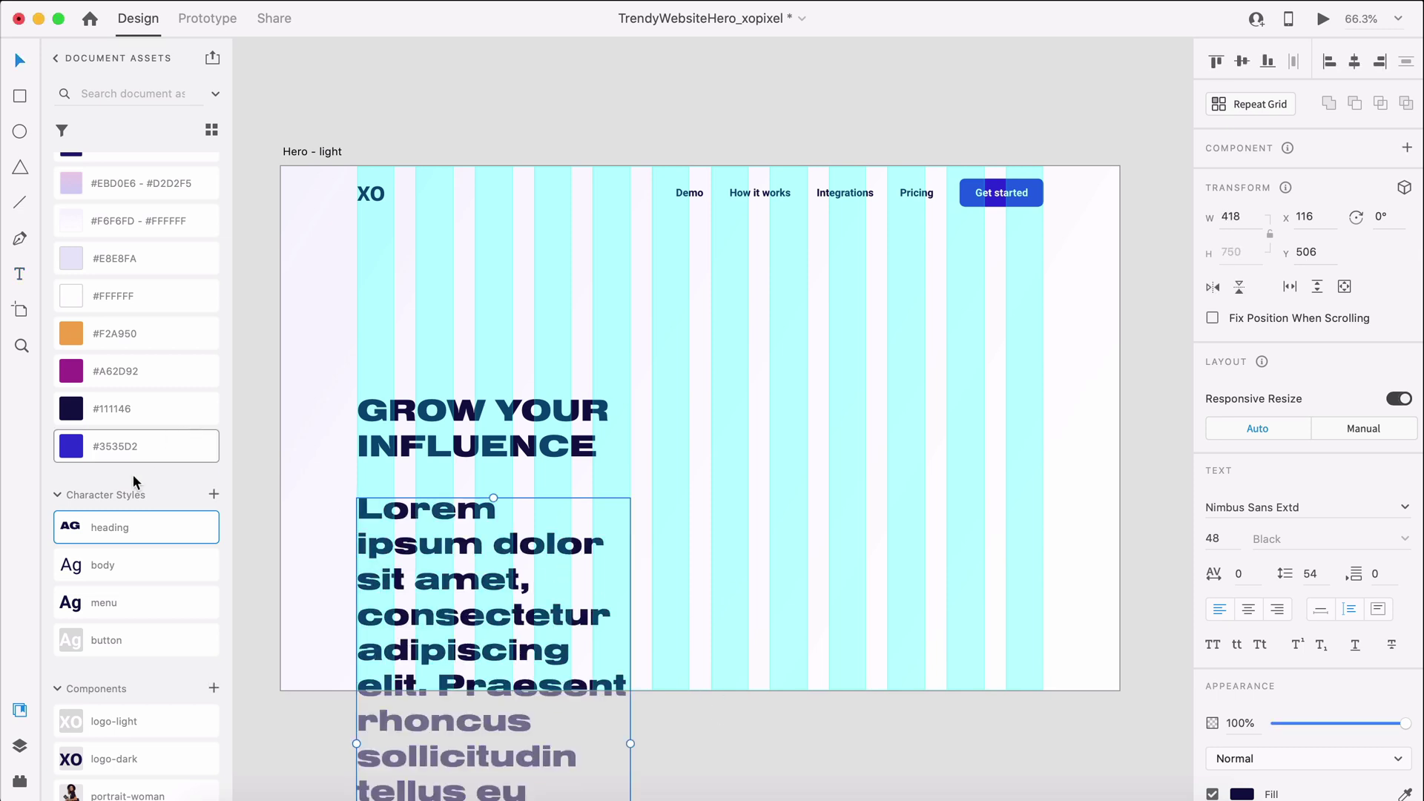
left_click(124, 578)
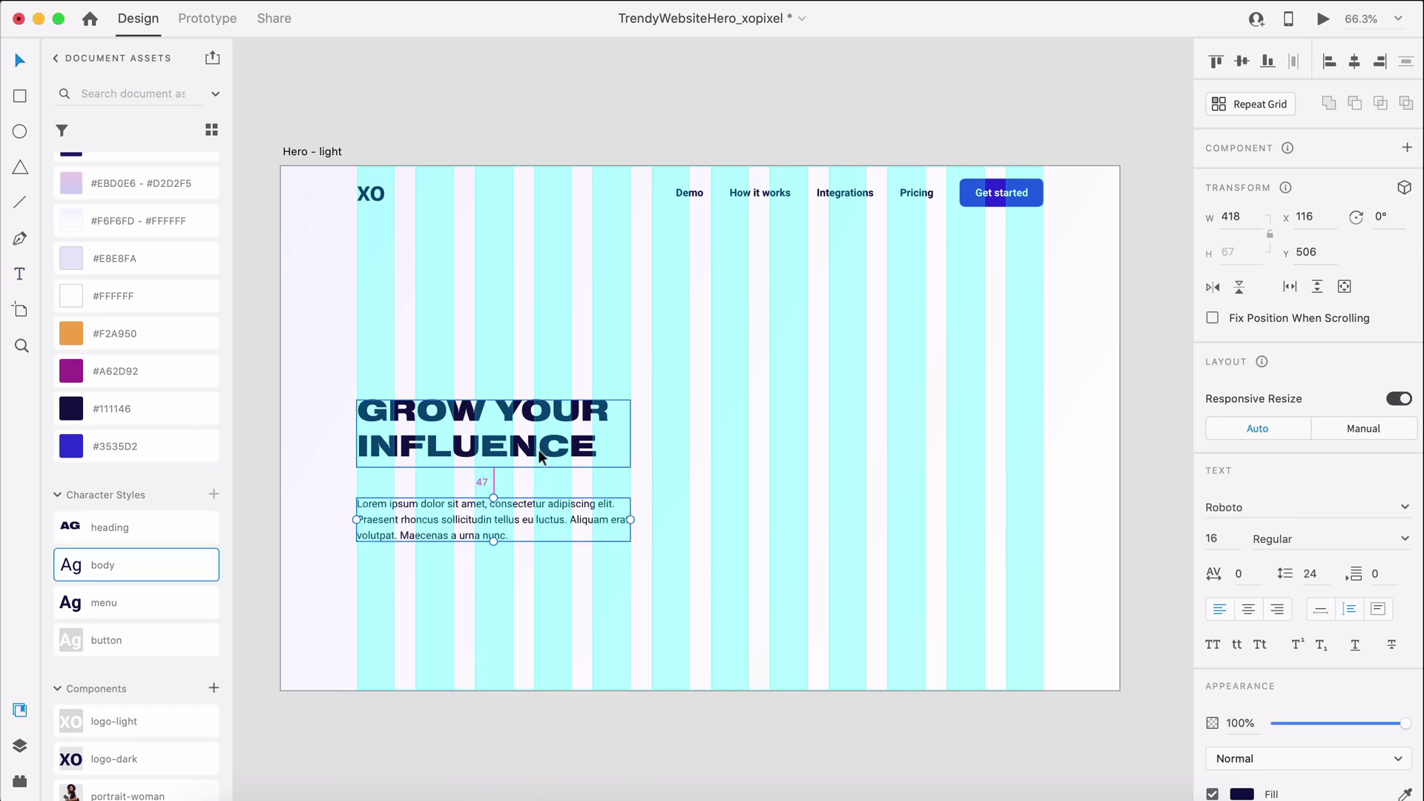
left_click_drag(495, 518, 539, 458)
key("Up")
key("Up")
key("Up")
key("Up")
key("Up")
key("Up")
key("Up")
key("Up")
key("Up")
key("Up")
key("Up")
key("Up")
key("Up")
key("Up")
key("Up")
key("Up")
key("Up")
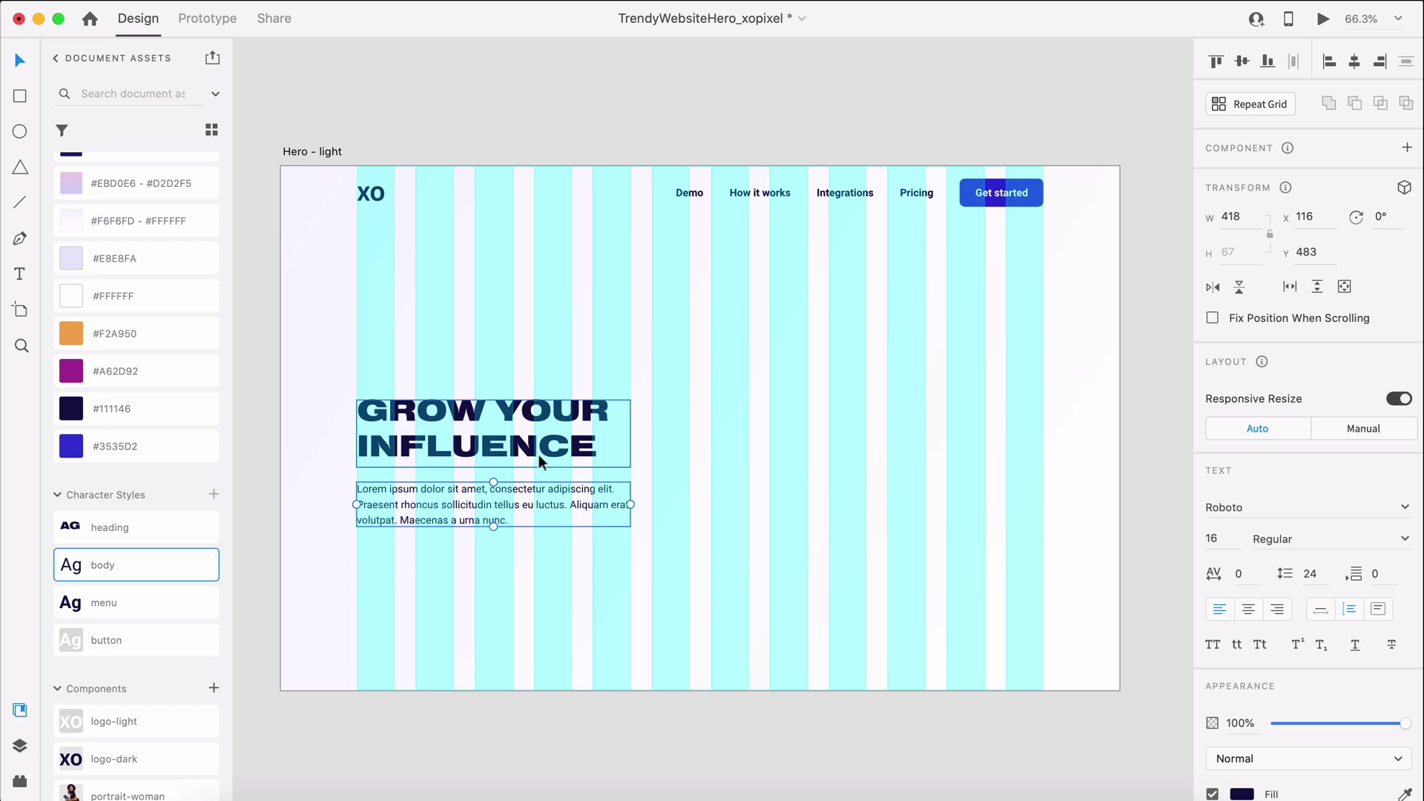
left_click(563, 693)
- Copy the Get started button below the paragraph, group all three, and centre vertically in the hero
left_click(984, 203)
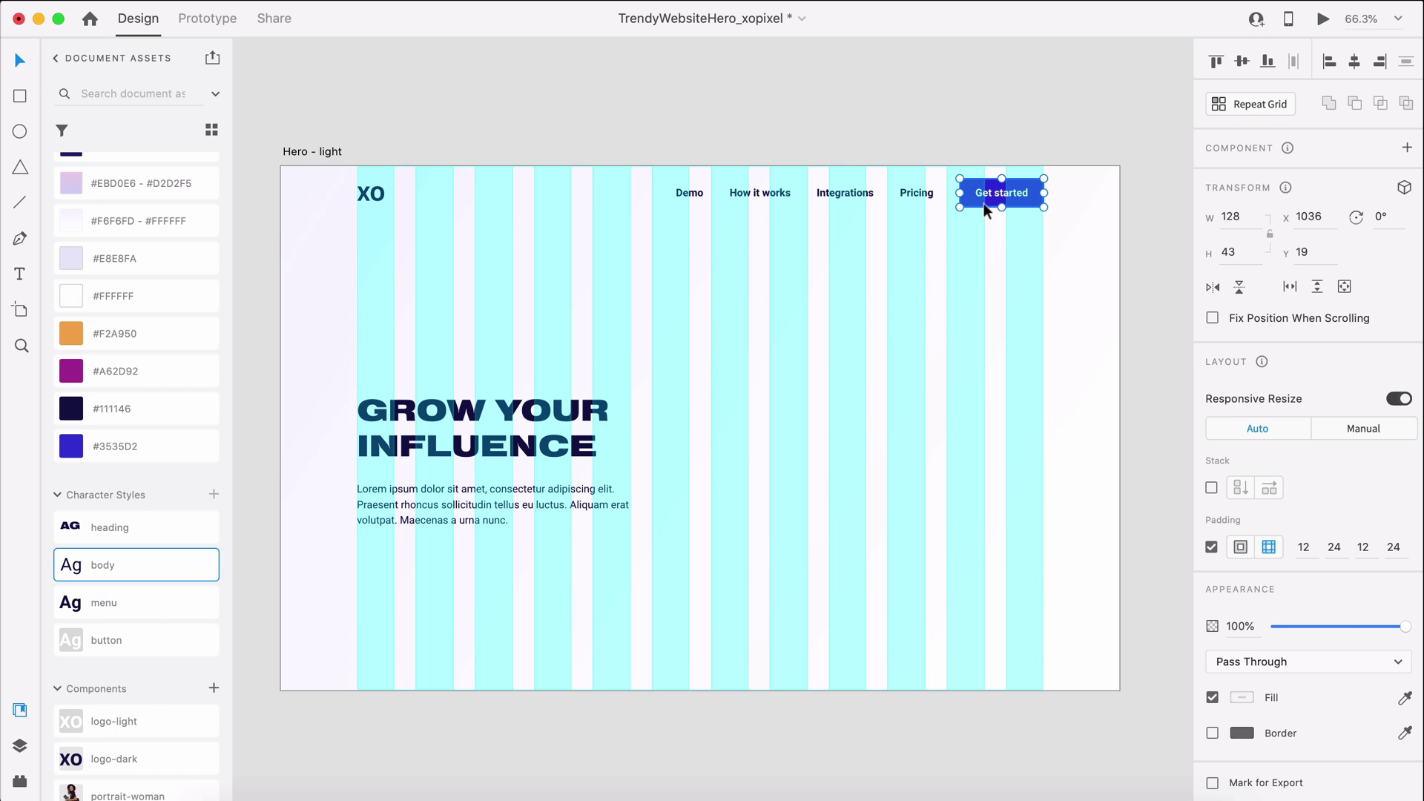
left_click_drag(984, 203, 380, 555)
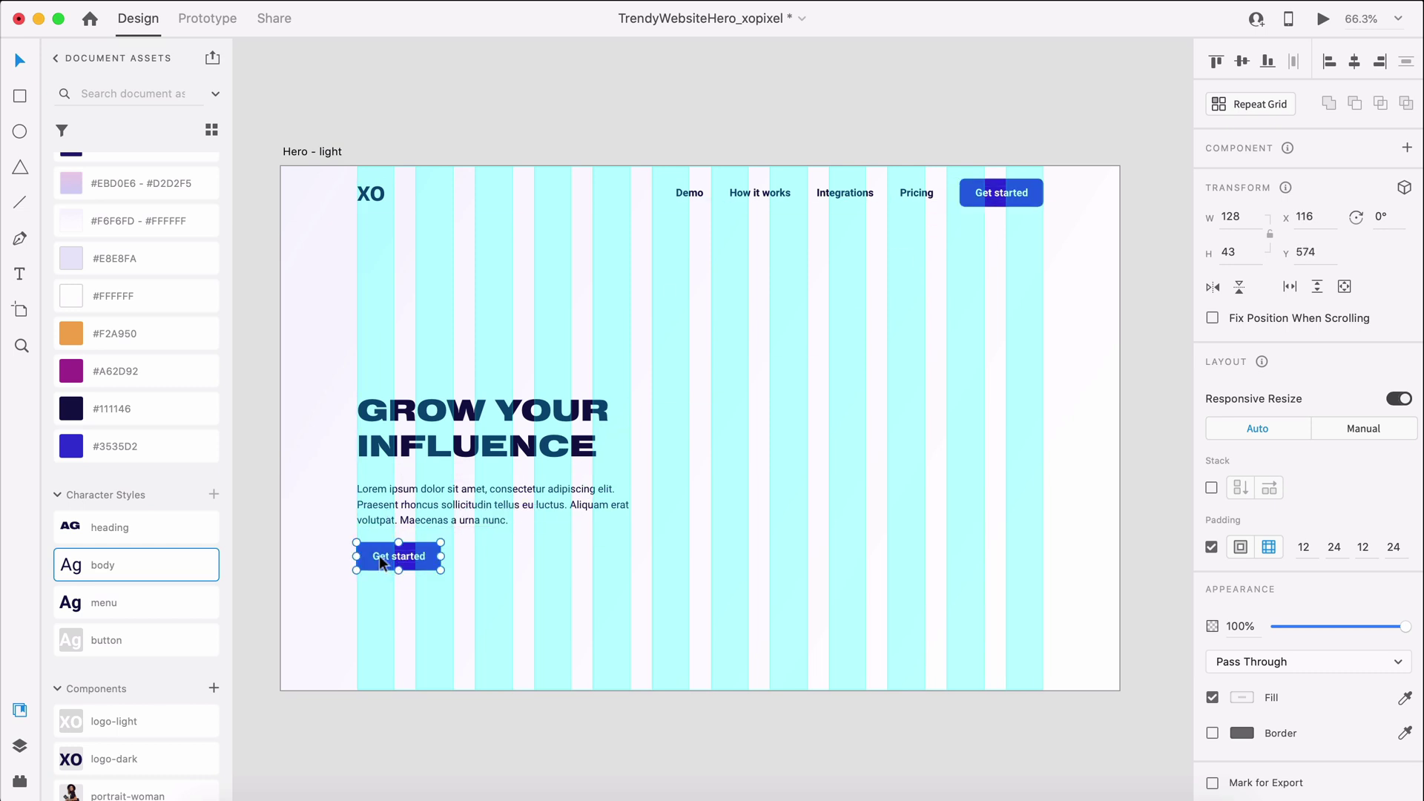
left_click(405, 512, "shift")
left_click(428, 448, "shift")
left_click_drag(427, 448, 429, 419)
key("super+g")
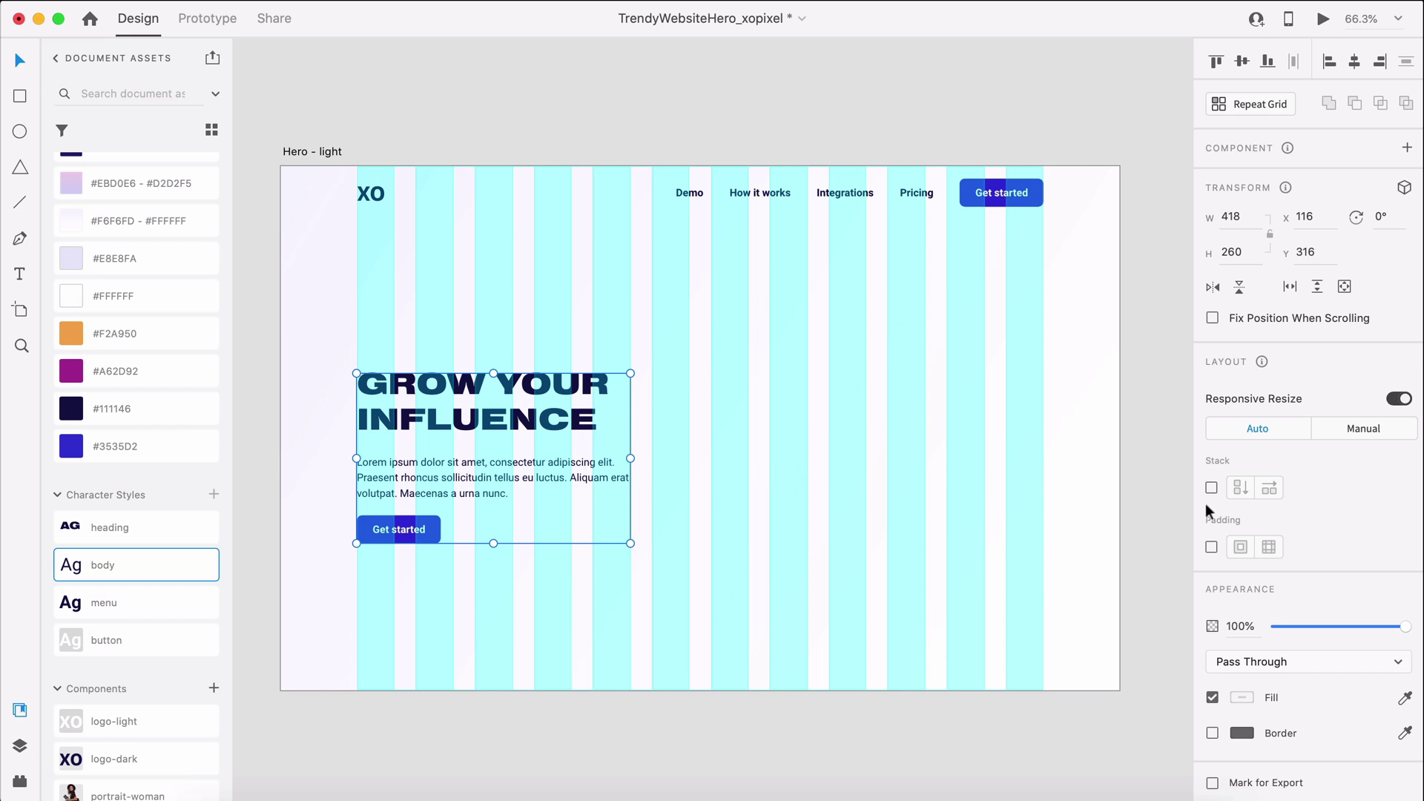
left_click_drag(1154, 475, 446, 449)
left_click(1242, 63)
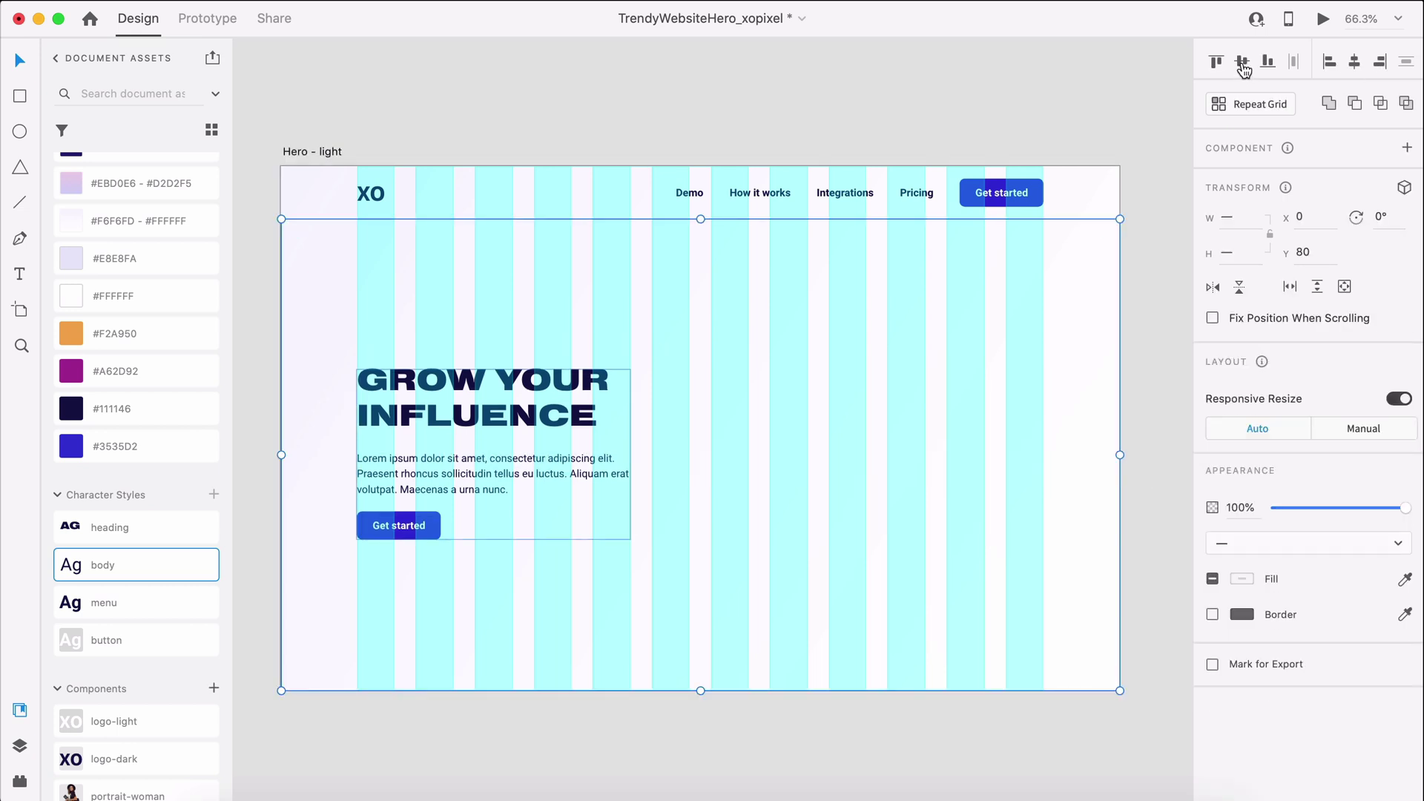
left_click(1079, 95)
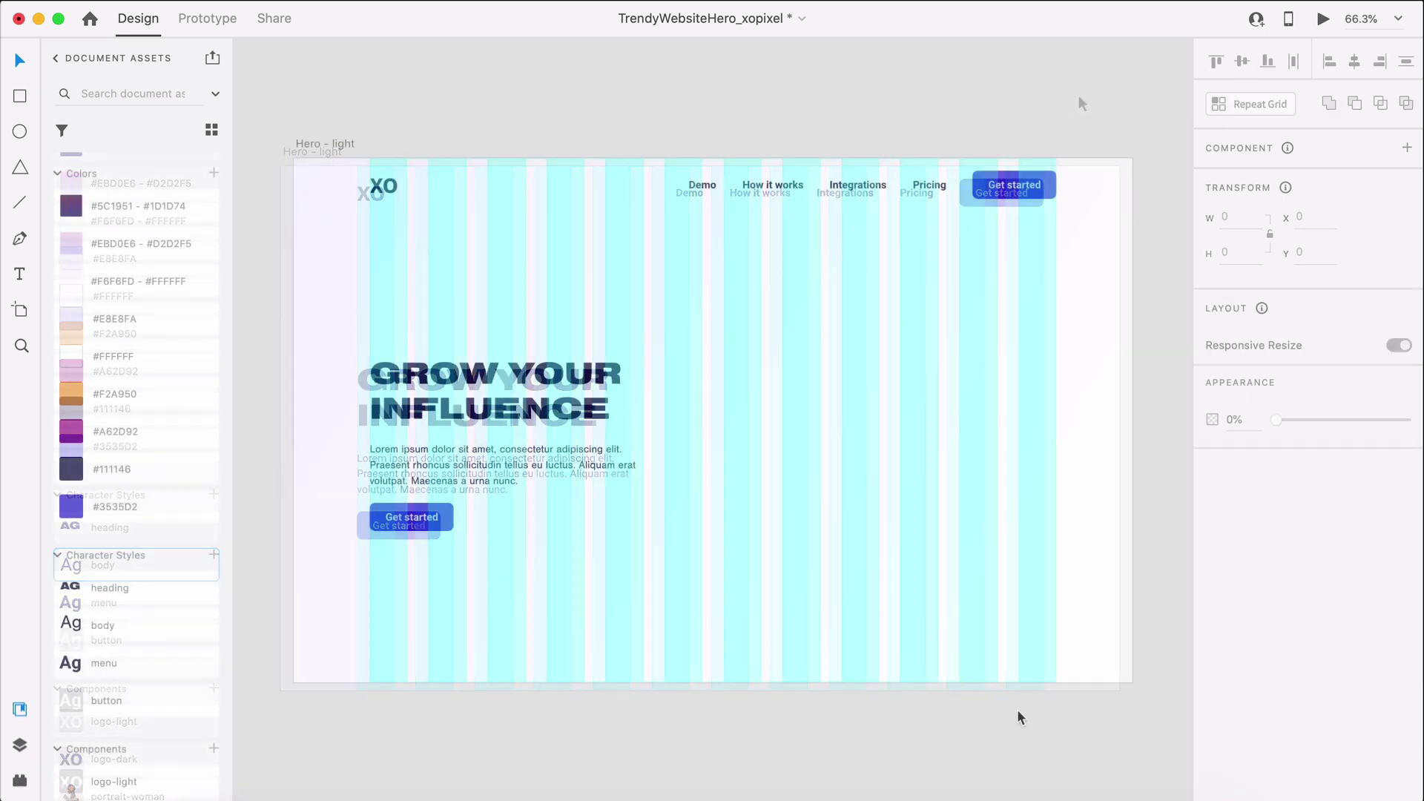
- Draw a 548×490 rectangle on the right side of the hero
key("r")
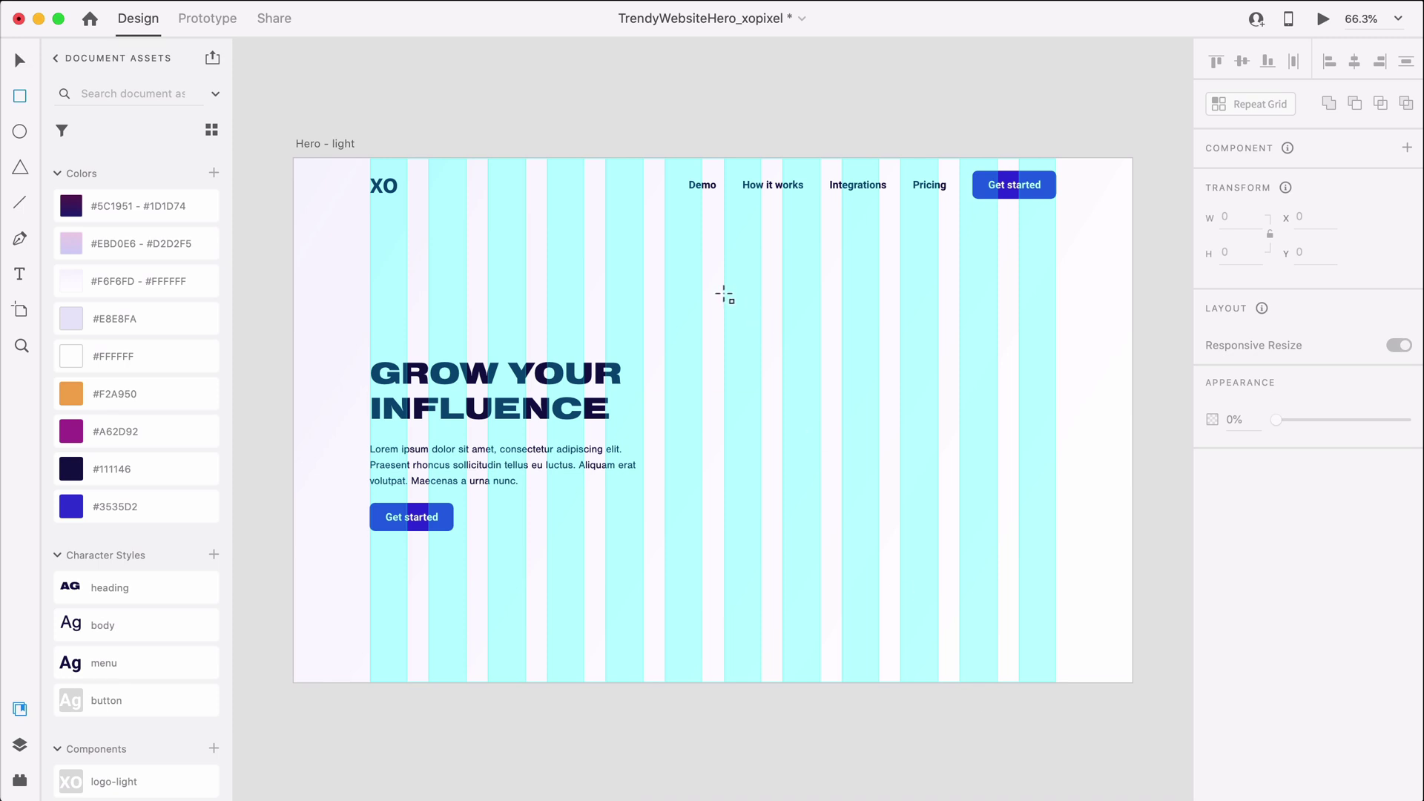
left_click_drag(724, 293, 1057, 552)
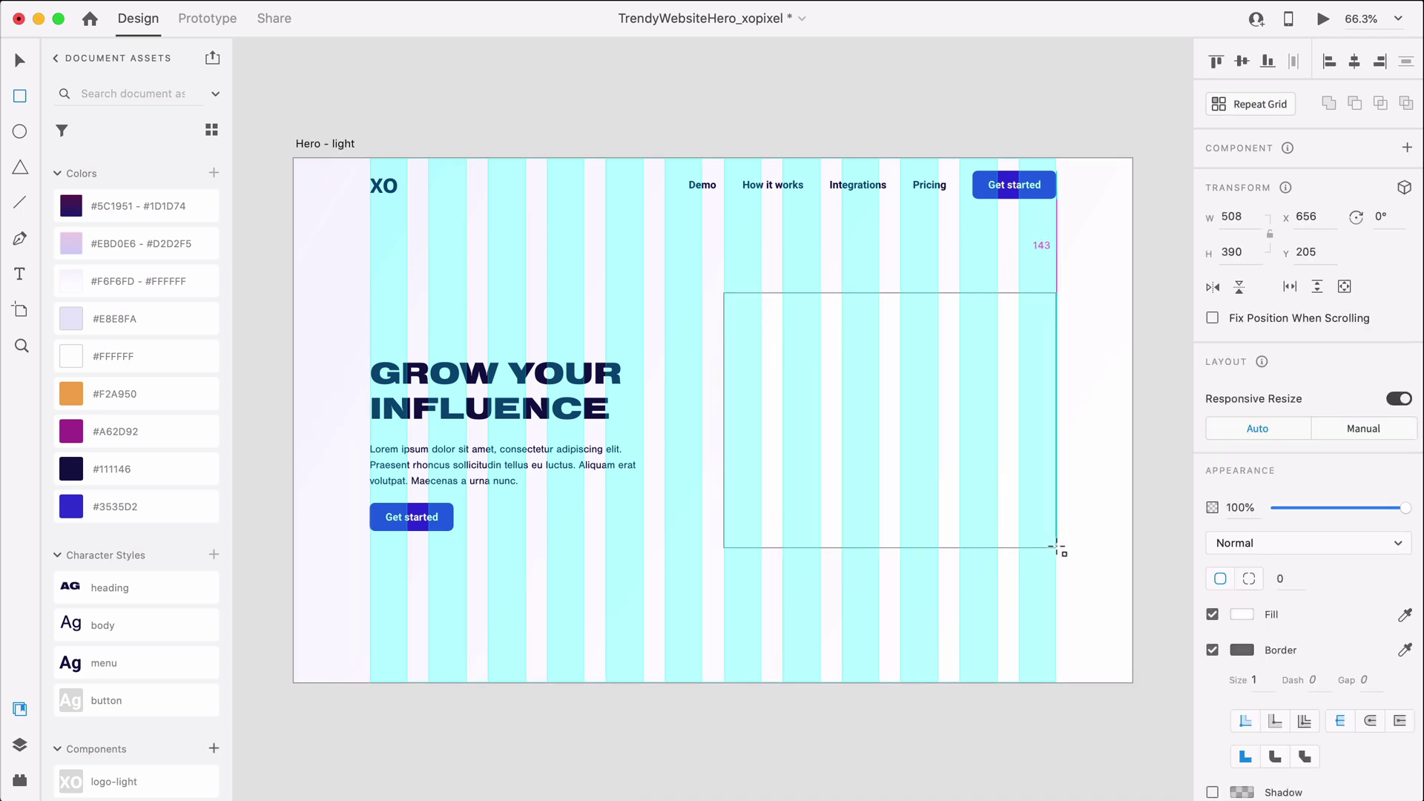
left_click_drag(1265, 219, 1147, 223)
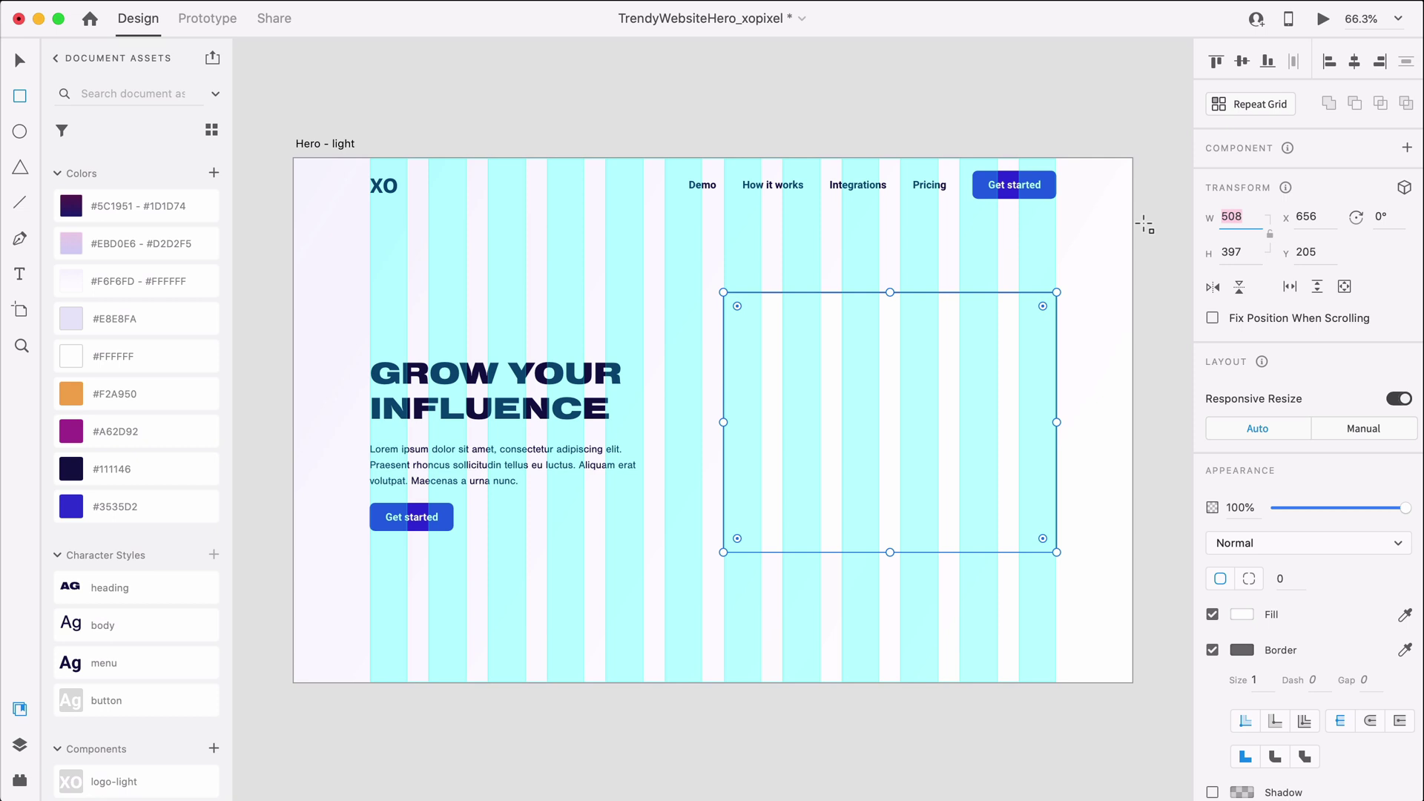
type("5")
key("Return")
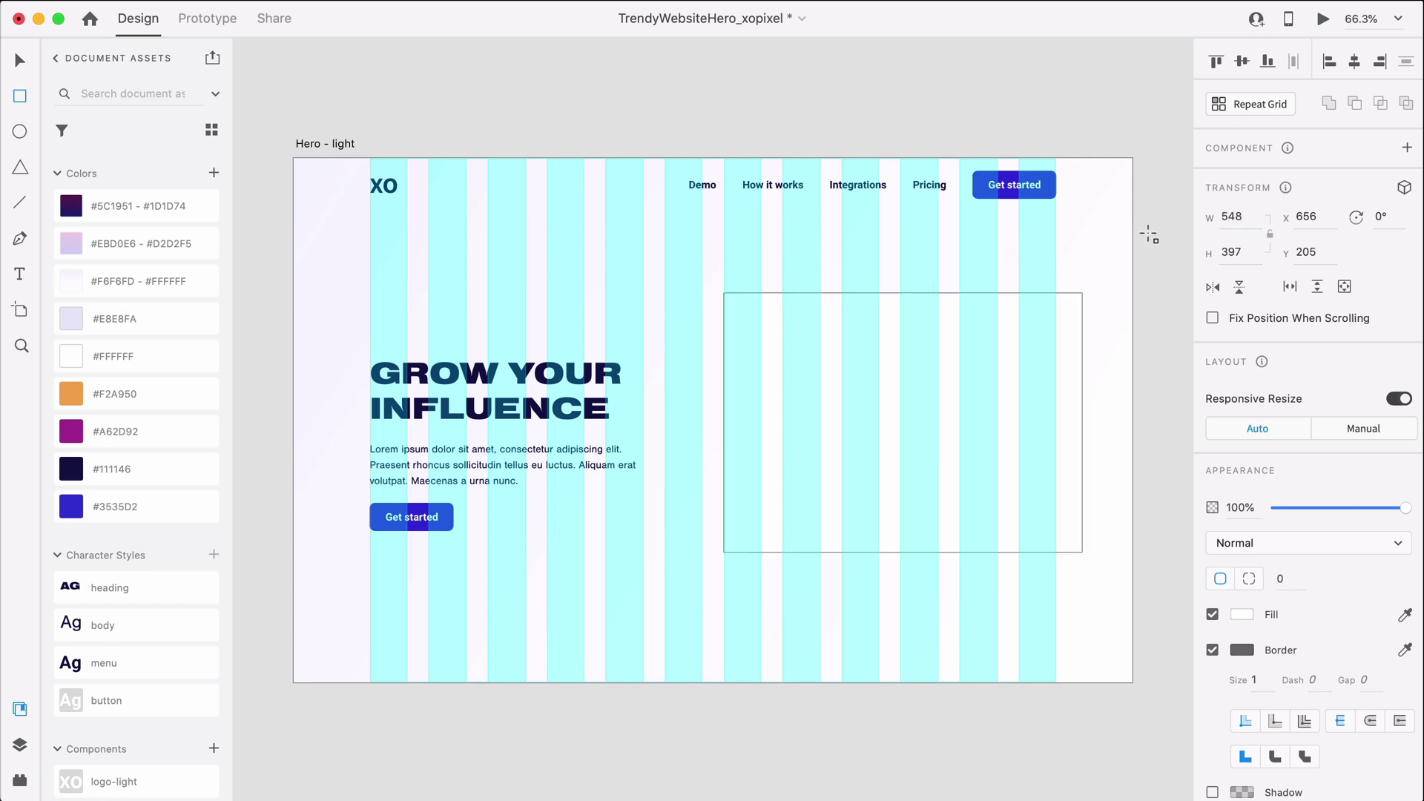
left_click(1239, 254)
type("490")
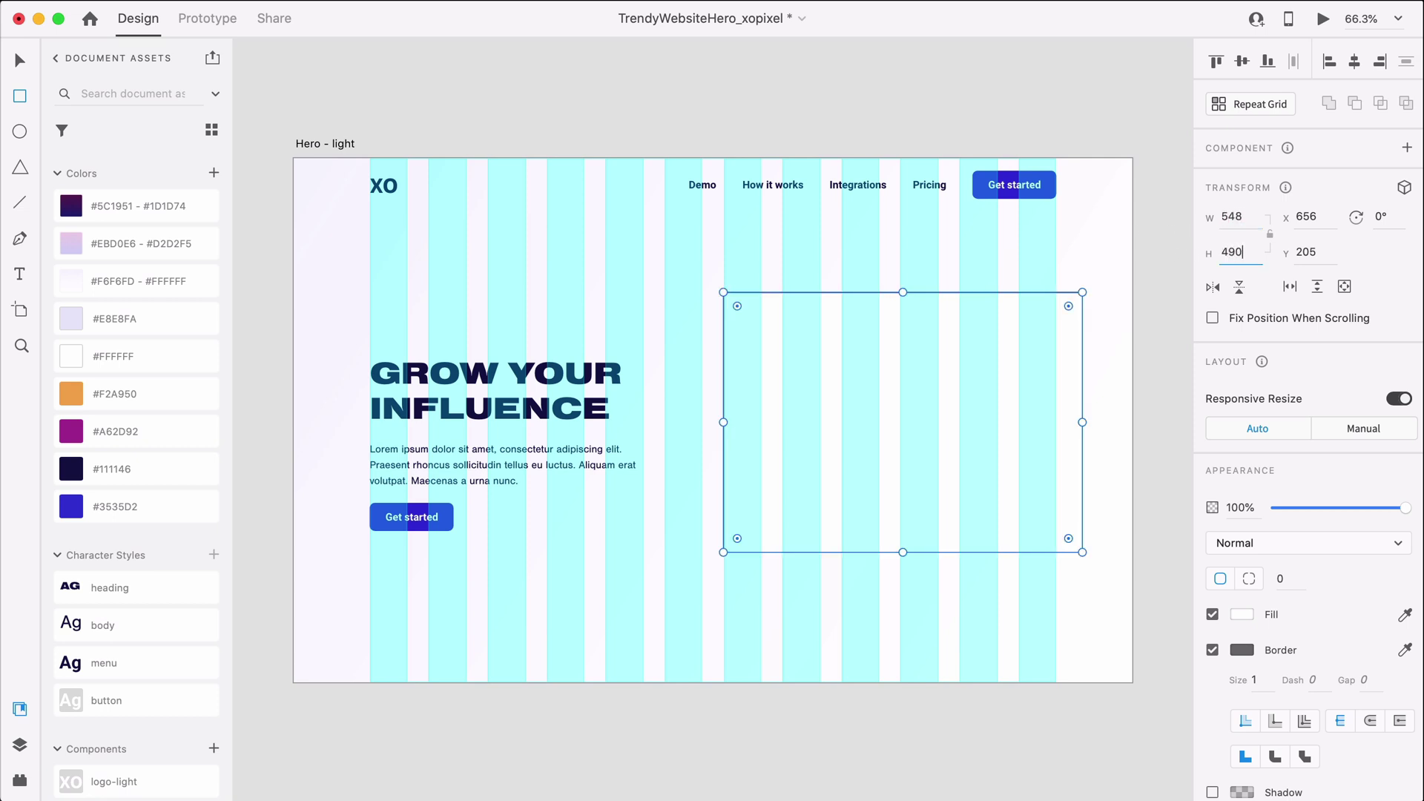
key("Return")
key("v")
left_click_drag(862, 502, 836, 500)
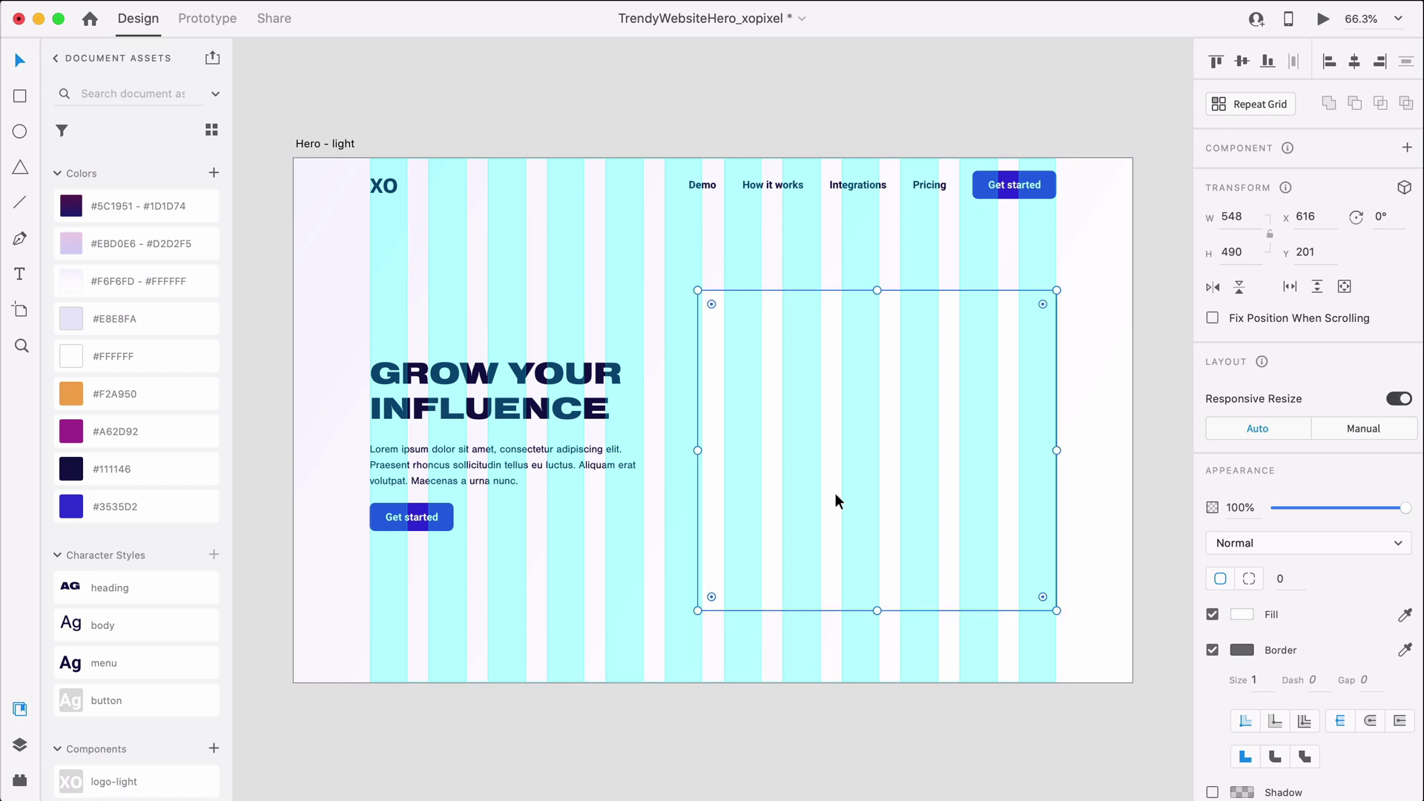
- Give the card 40 corner radius, the #EBD0E6 gradient, no border, and centre it vertically
left_click(1289, 578)
type("40")
key("Return")
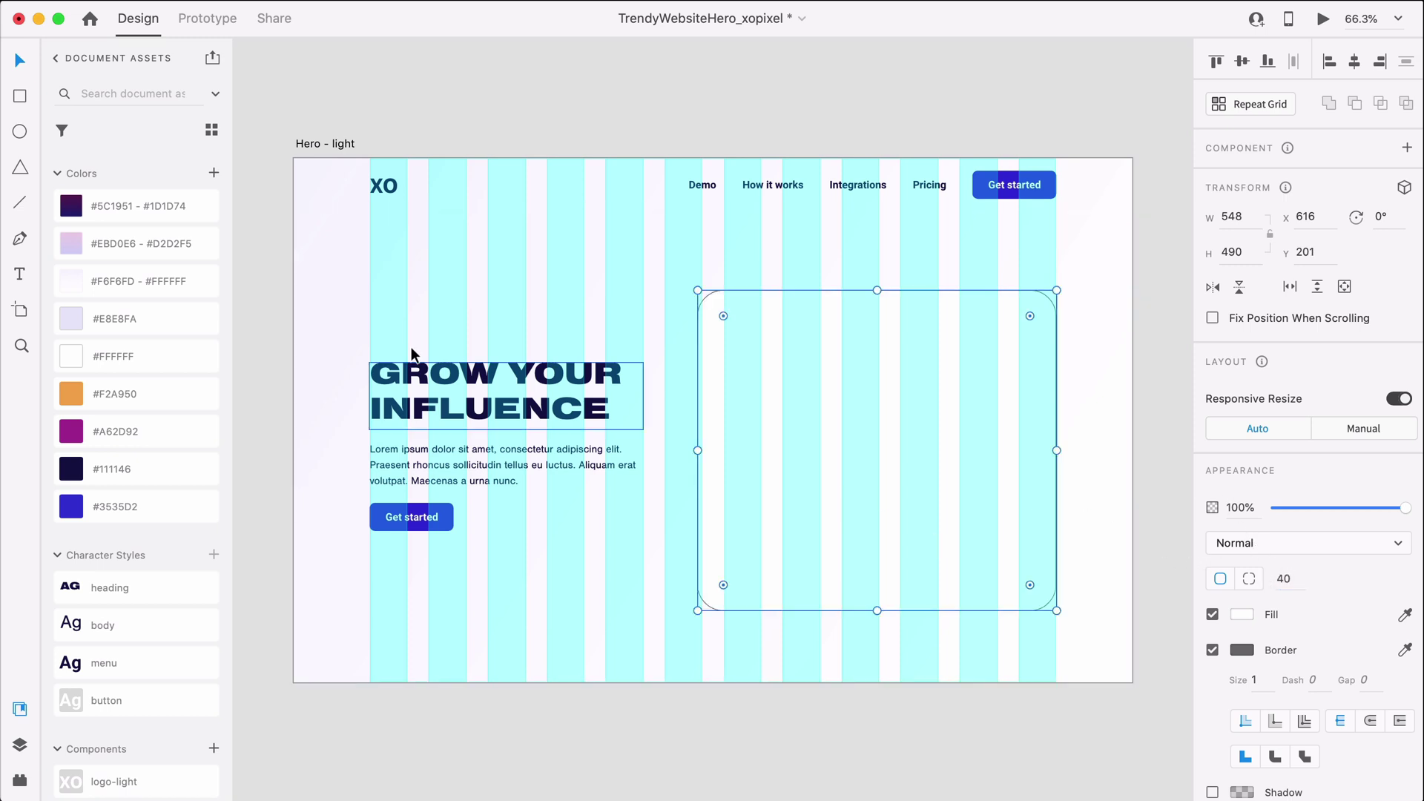
left_click(83, 243)
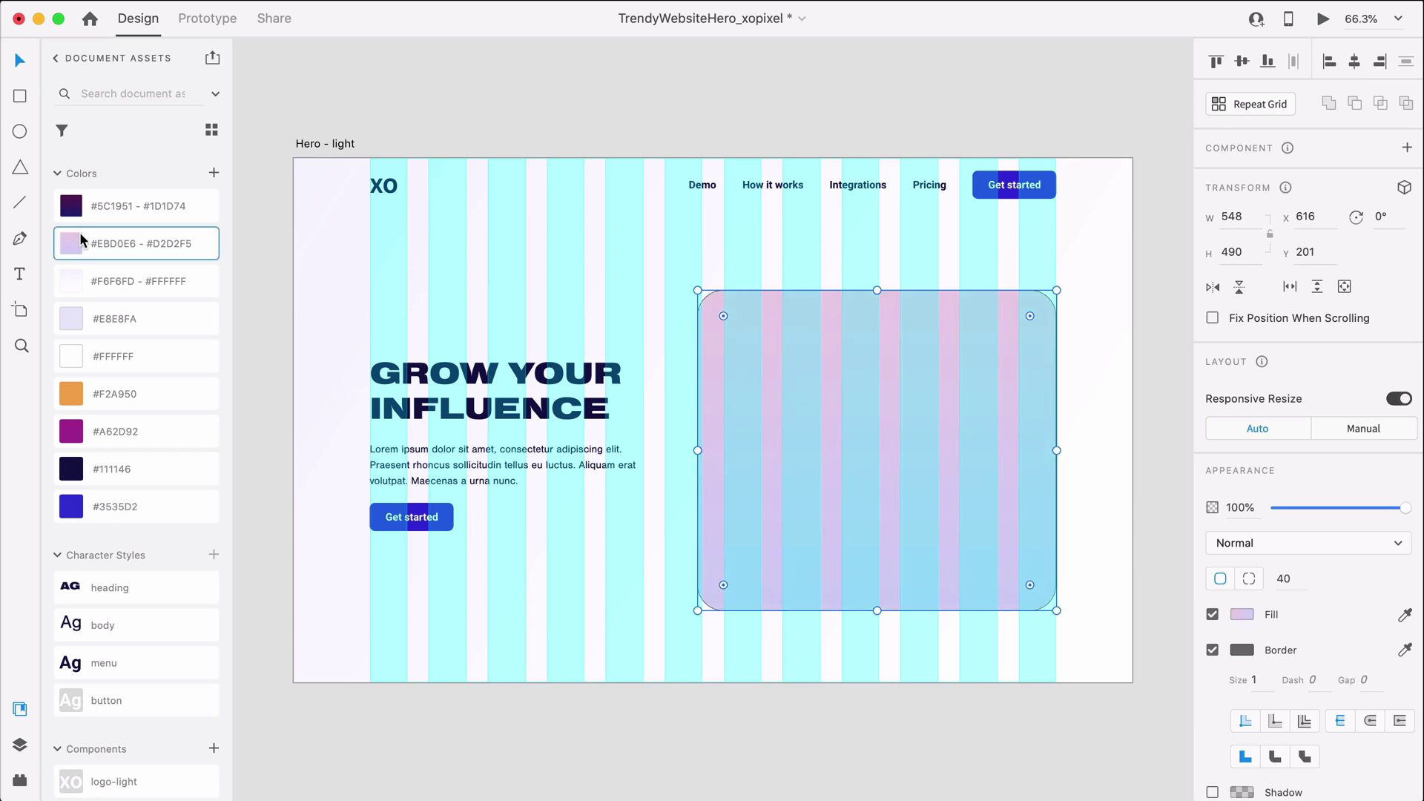
left_click(1212, 650)
left_click(975, 474)
left_click_drag(975, 474, 976, 469)
left_click(1083, 461, "shift")
left_click(1242, 61)
left_click(1160, 353)
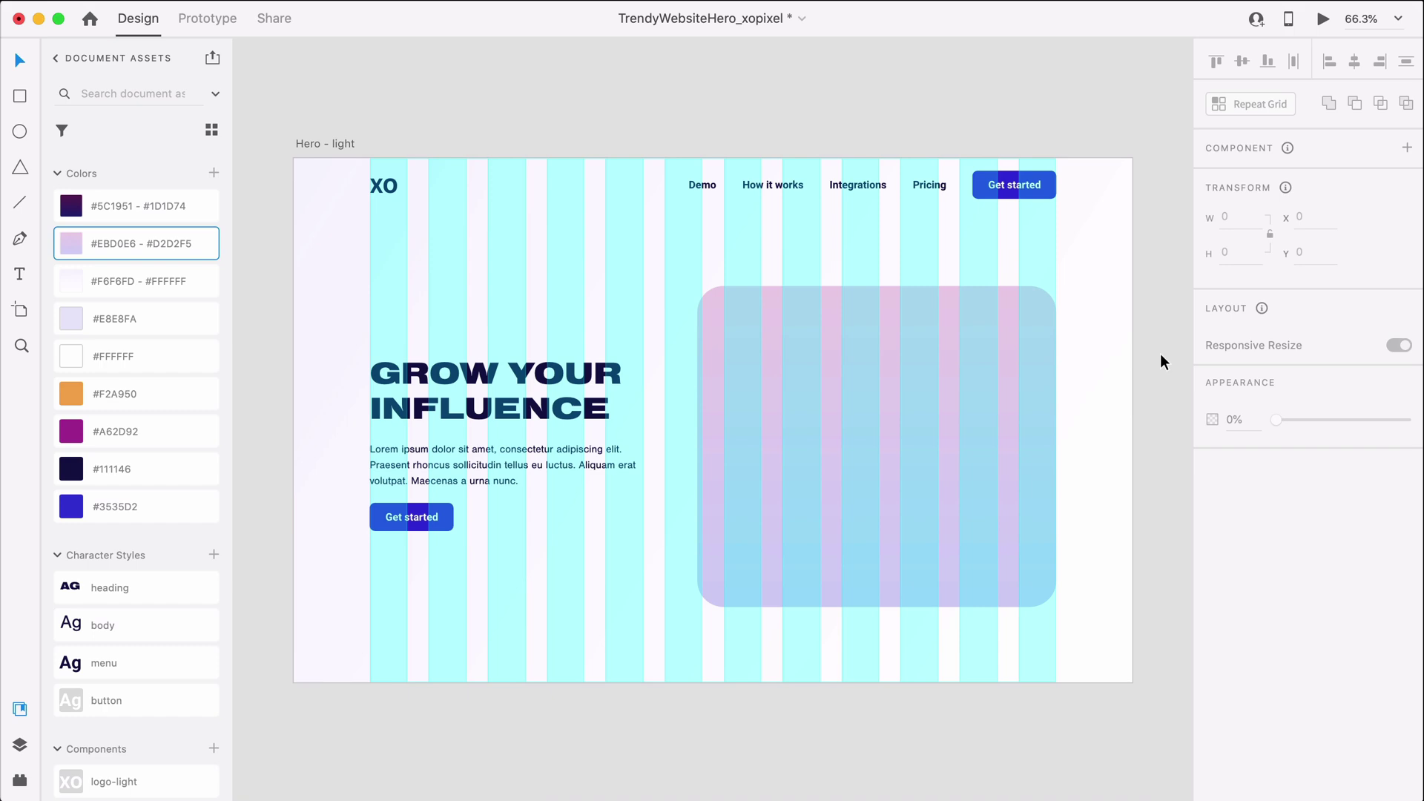
- Rotate the gradient card -24° on the Y axis in 3D and move it left
left_click(1041, 411)
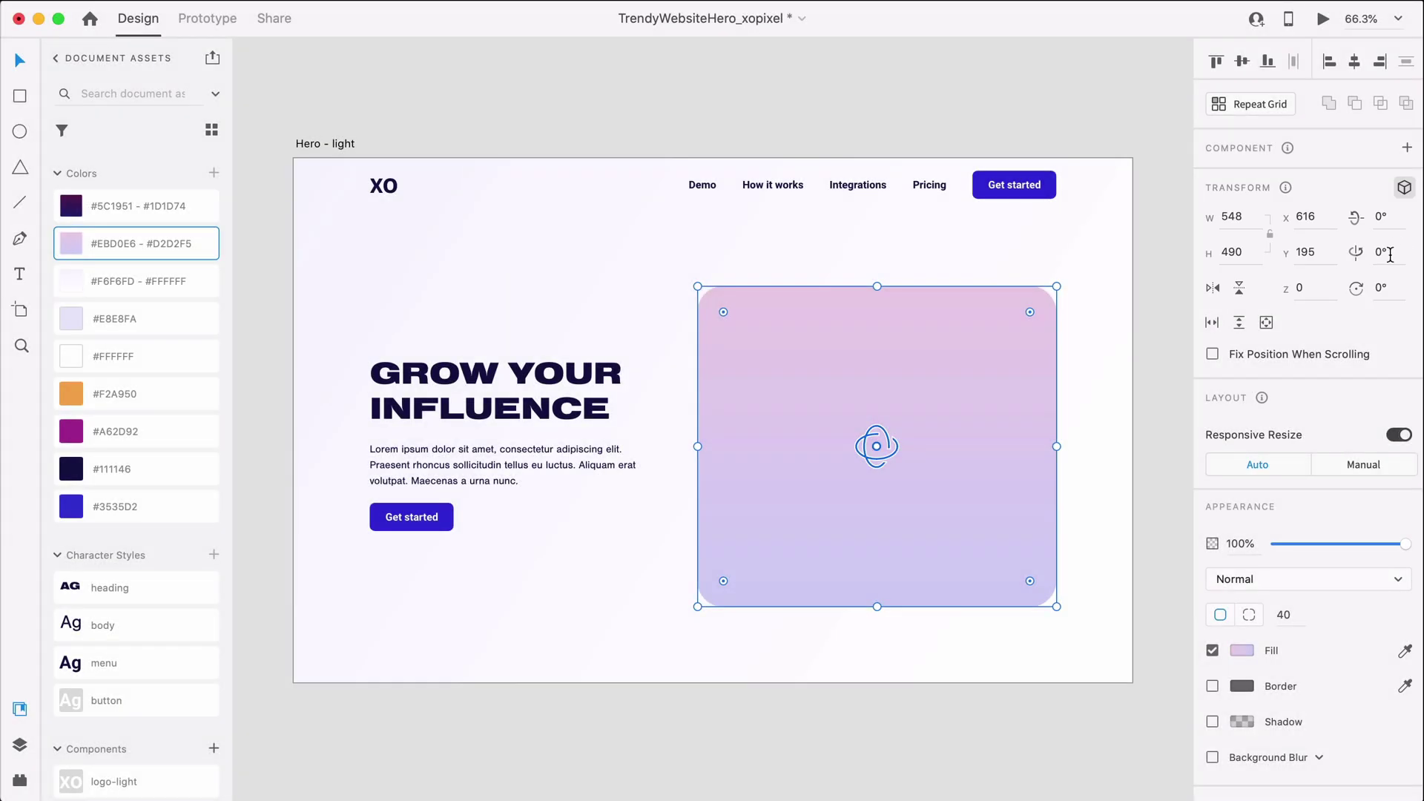
left_click(1382, 253)
key("Return")
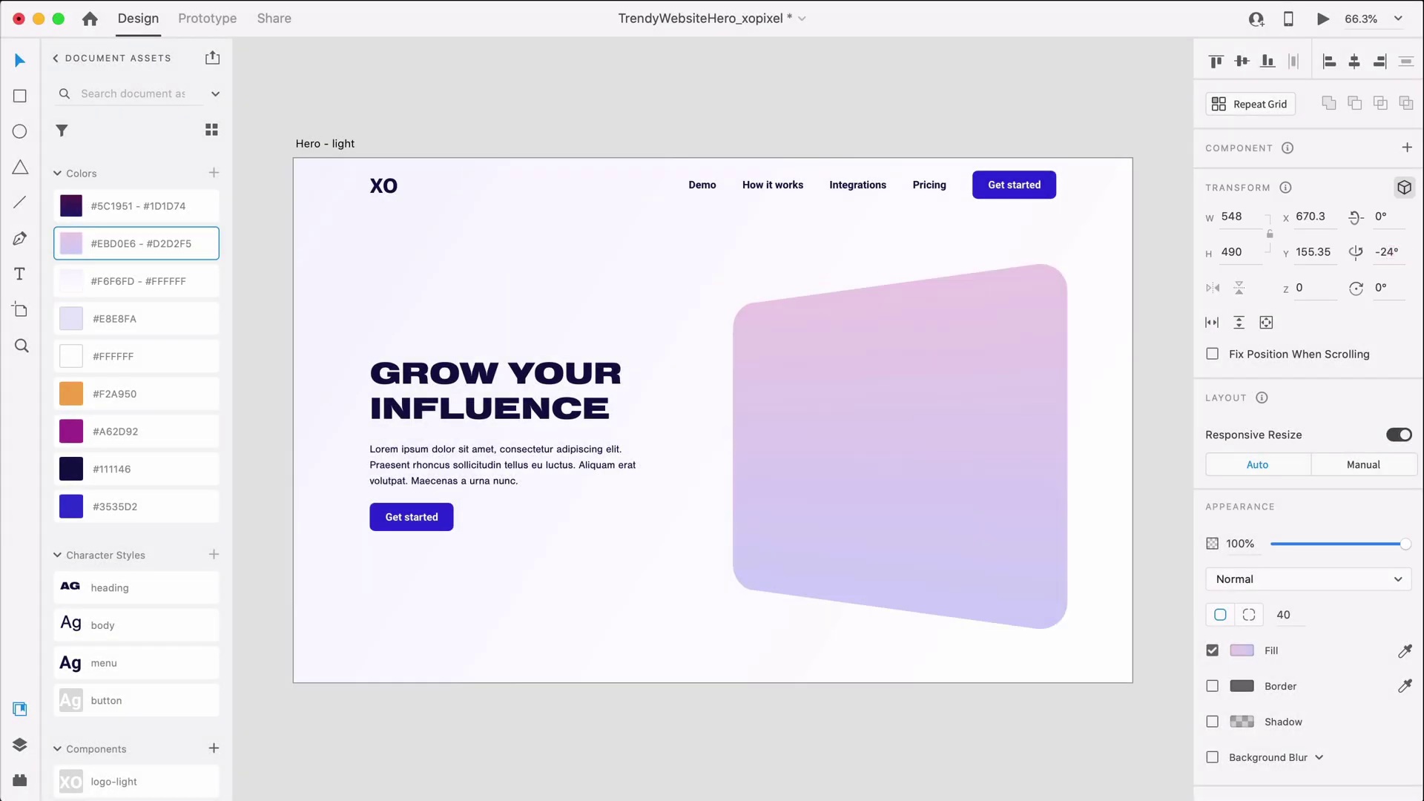
key("super+shift+apostrophe")
left_click_drag(1035, 378, 999, 379)
- Draw an 80 px circle at the card's top-left corner, filled #A62D92 with no border
left_click(1119, 395)
key("super+shift+apostrophe")
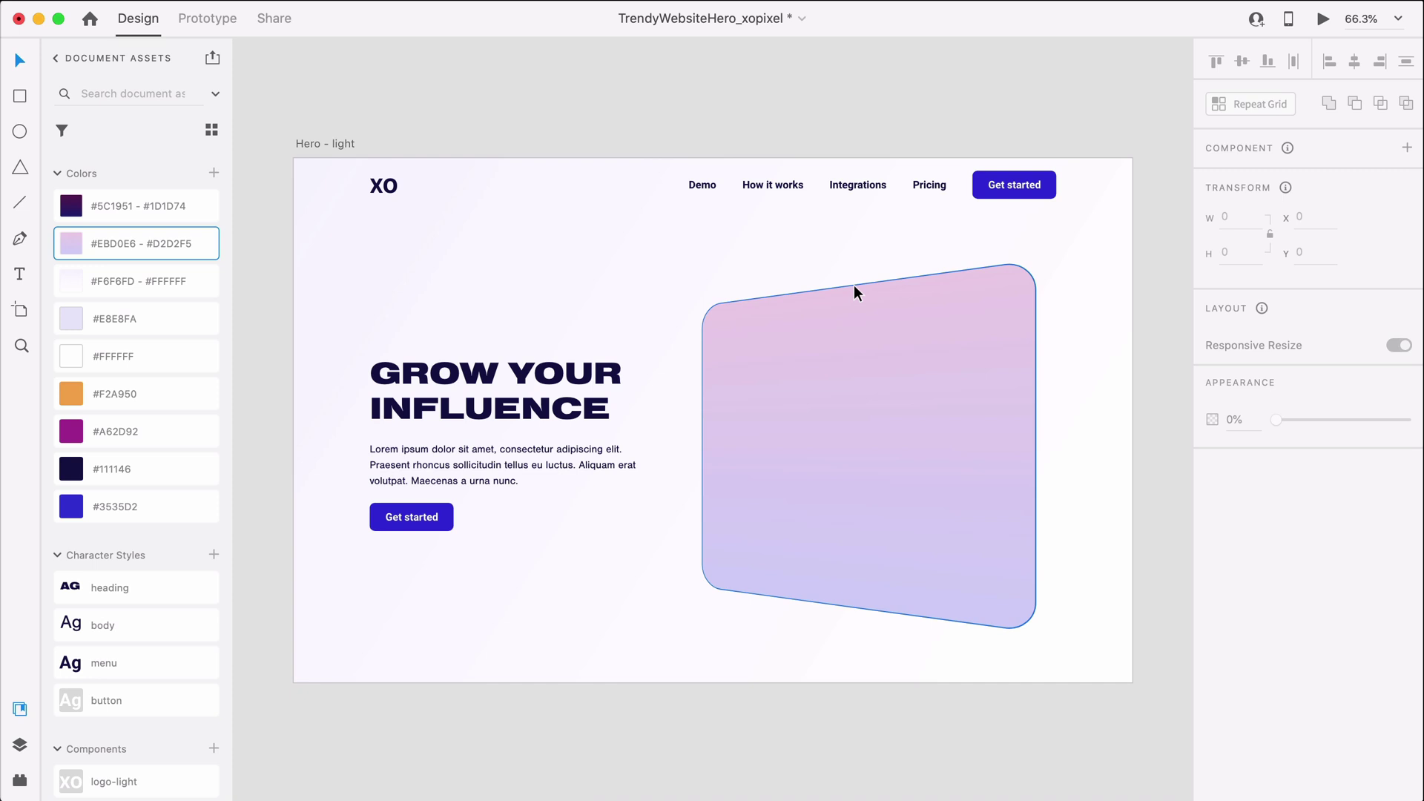
key("e")
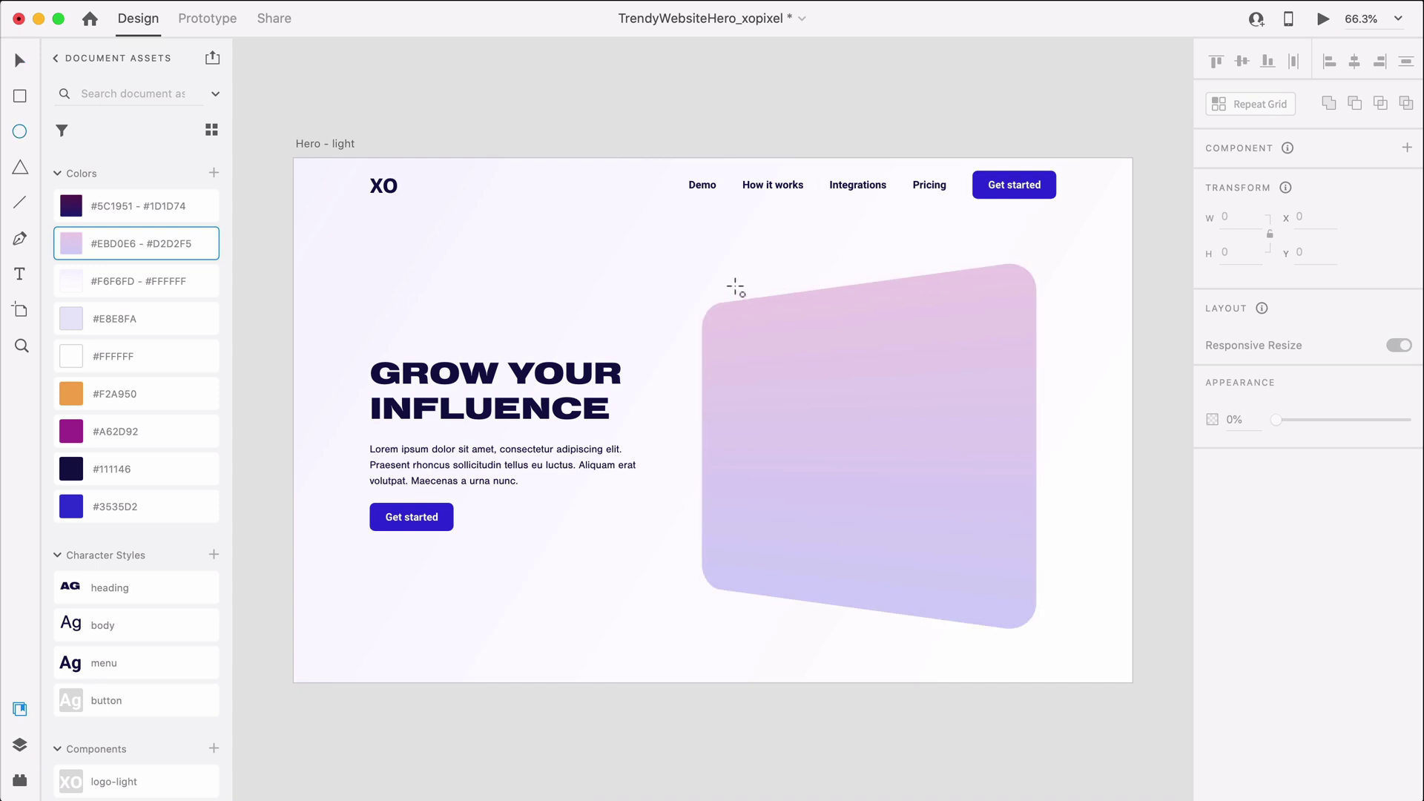
left_click_drag(735, 288, 805, 340)
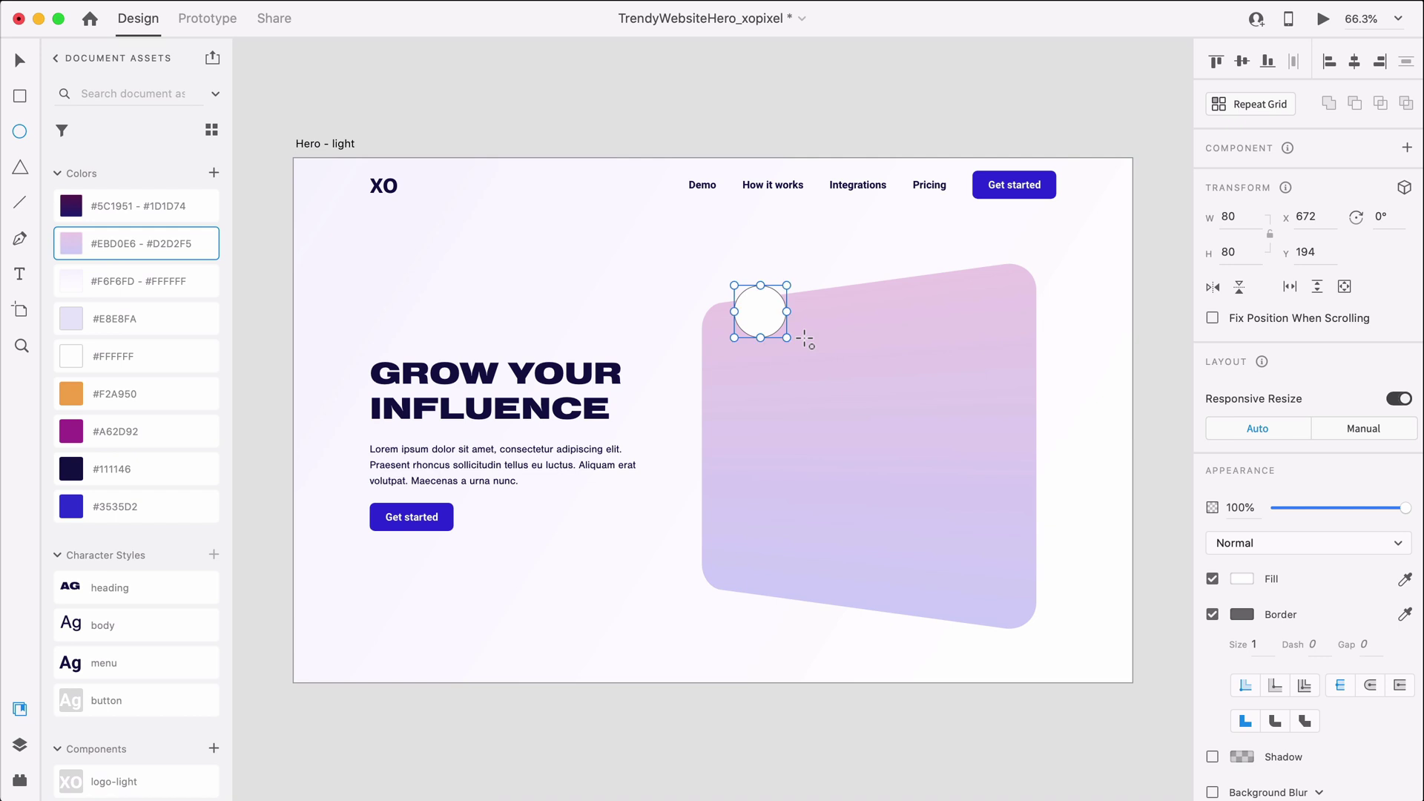
key("v")
left_click(111, 431)
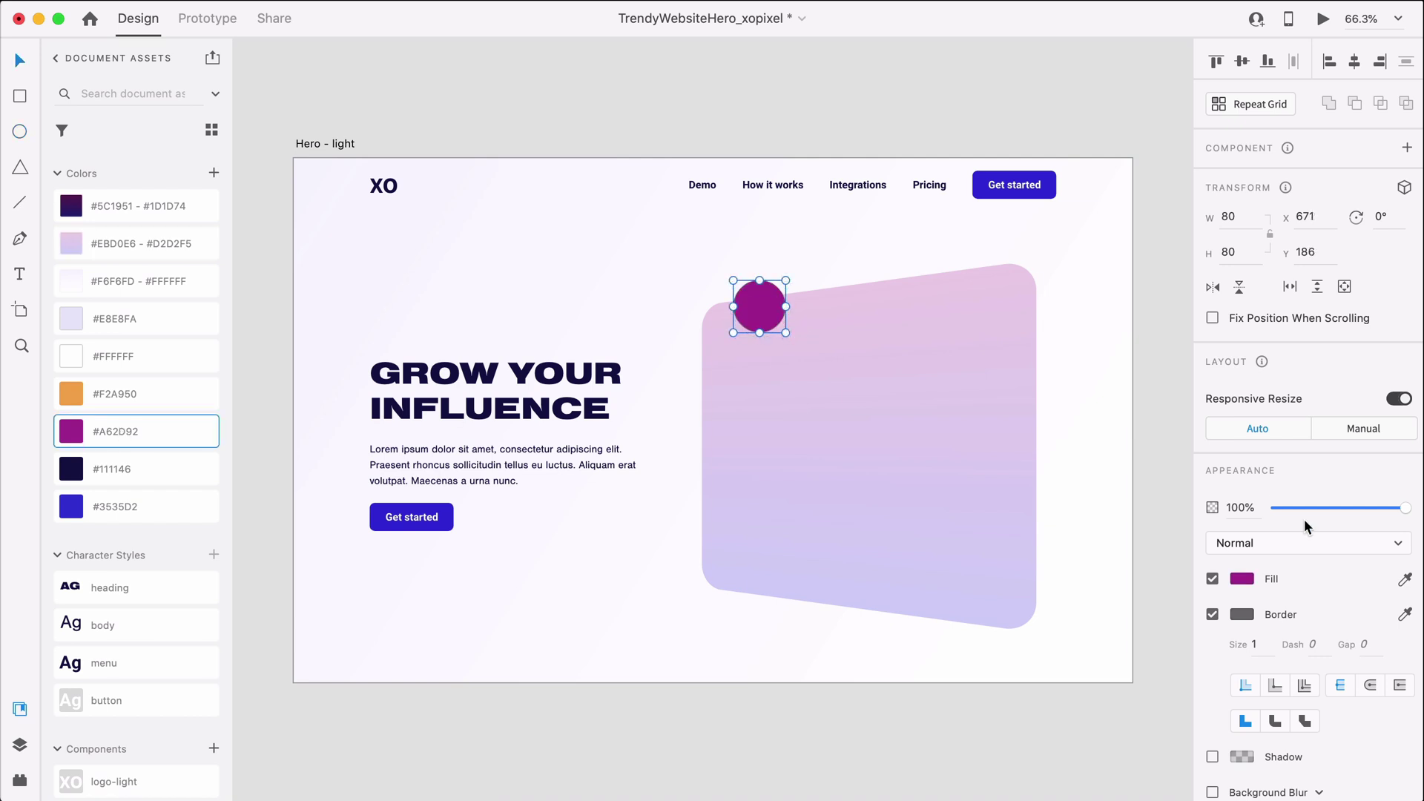
left_click(1213, 614)
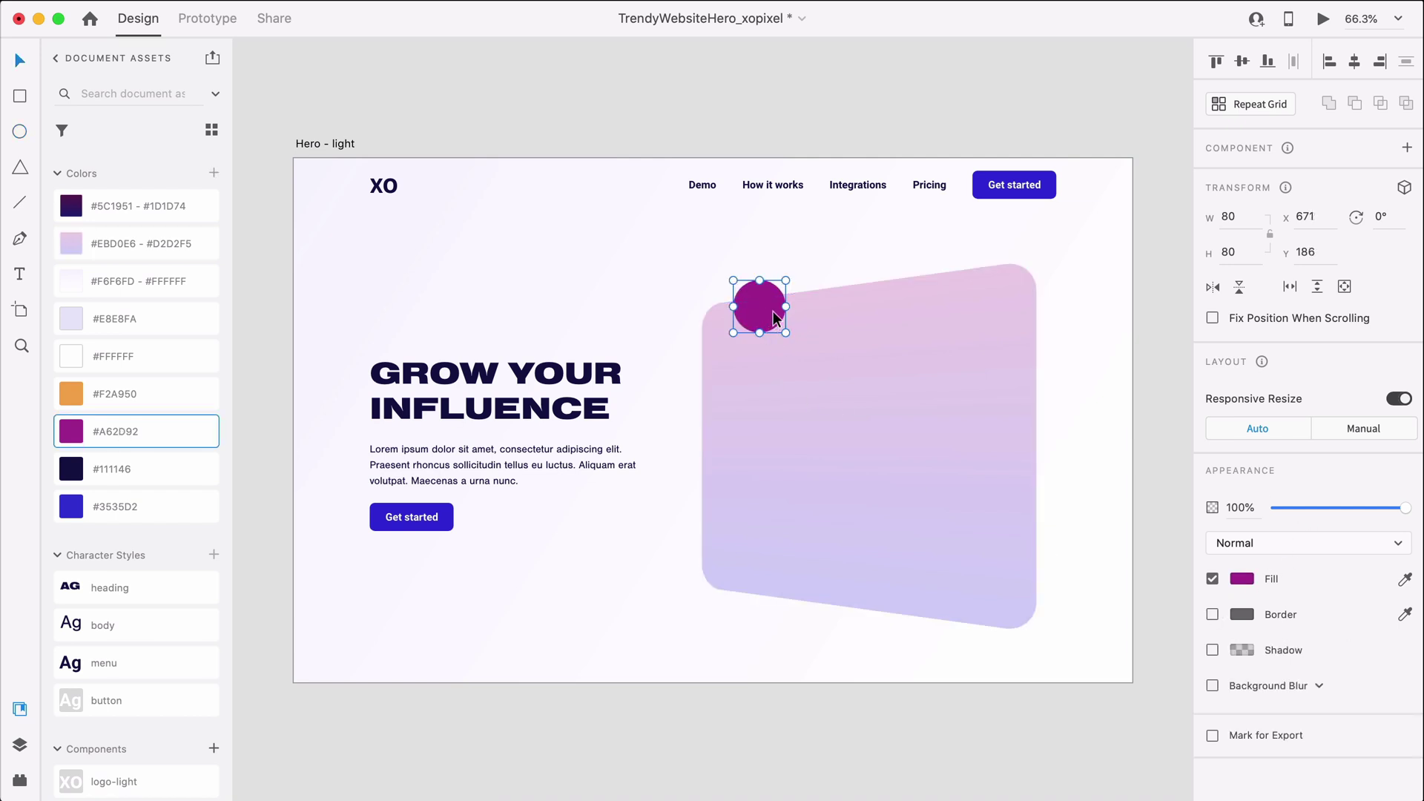
- Copy it to the card's right edge as a 112 px #F2A950 circle, nudged slightly left
left_click_drag(775, 321, 1056, 440)
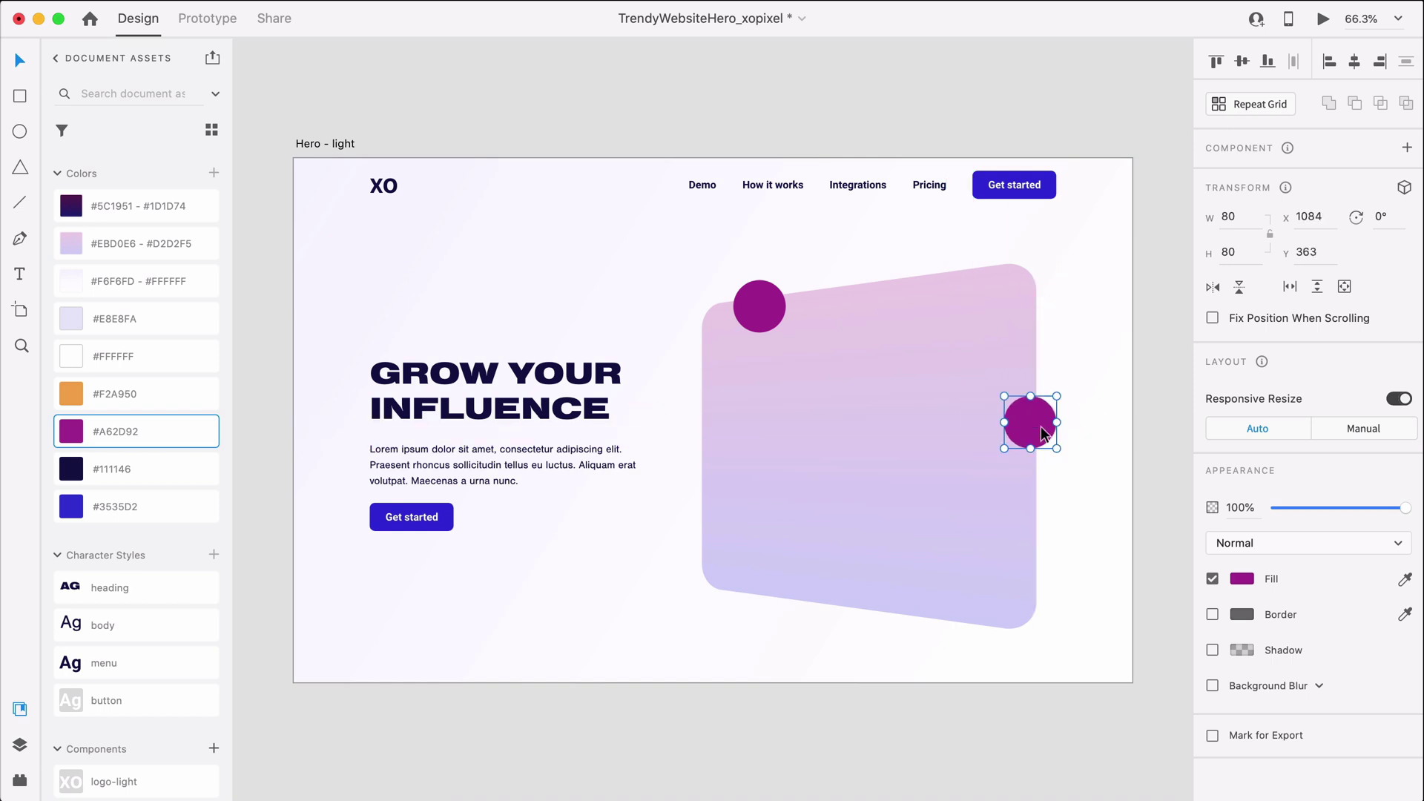
left_click(1232, 215)
type("112")
key("Return")
left_click(201, 394)
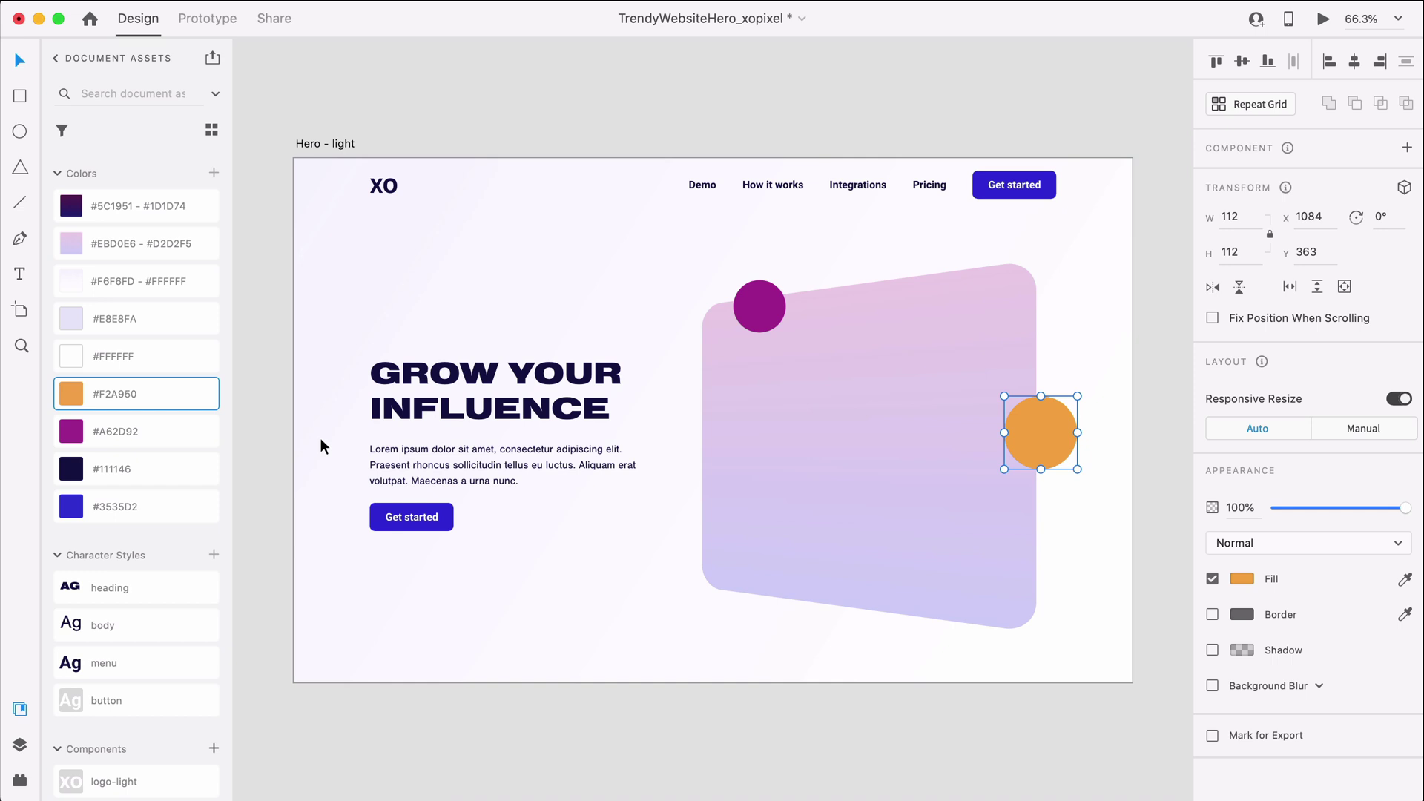
key("super+shift+apostrophe")
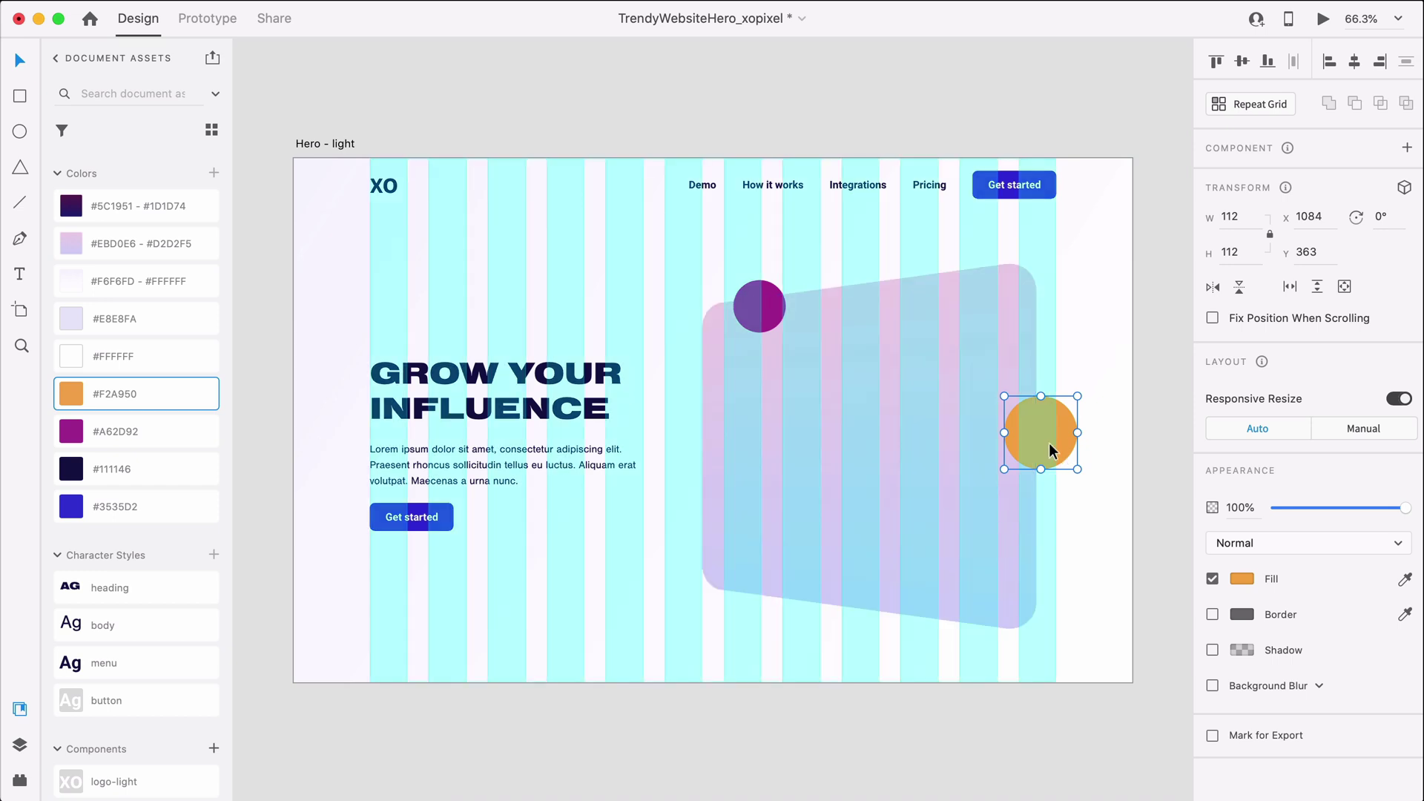
left_click_drag(1049, 449, 1038, 456)
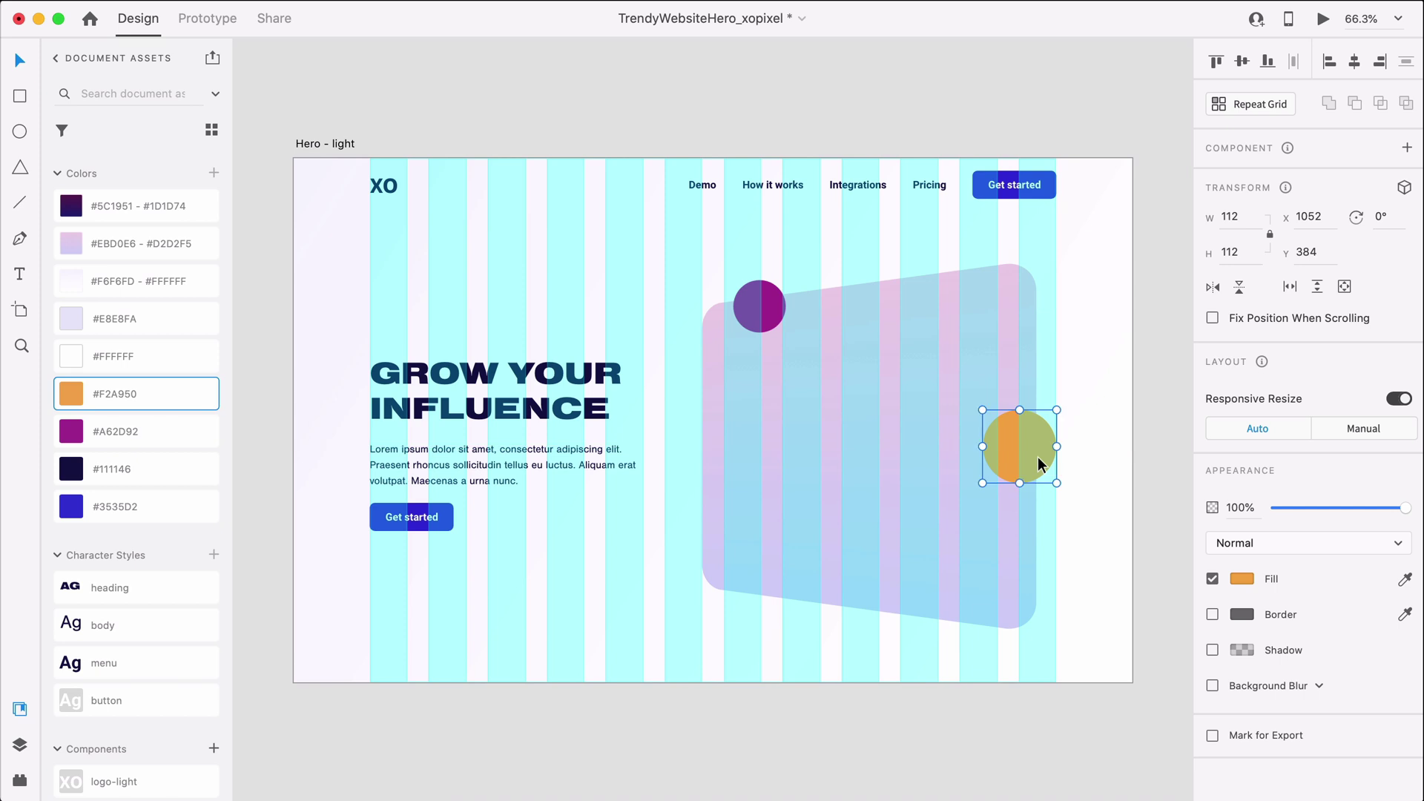
left_click(1080, 491)
key("e")
scroll(675, 403, "up", 5)
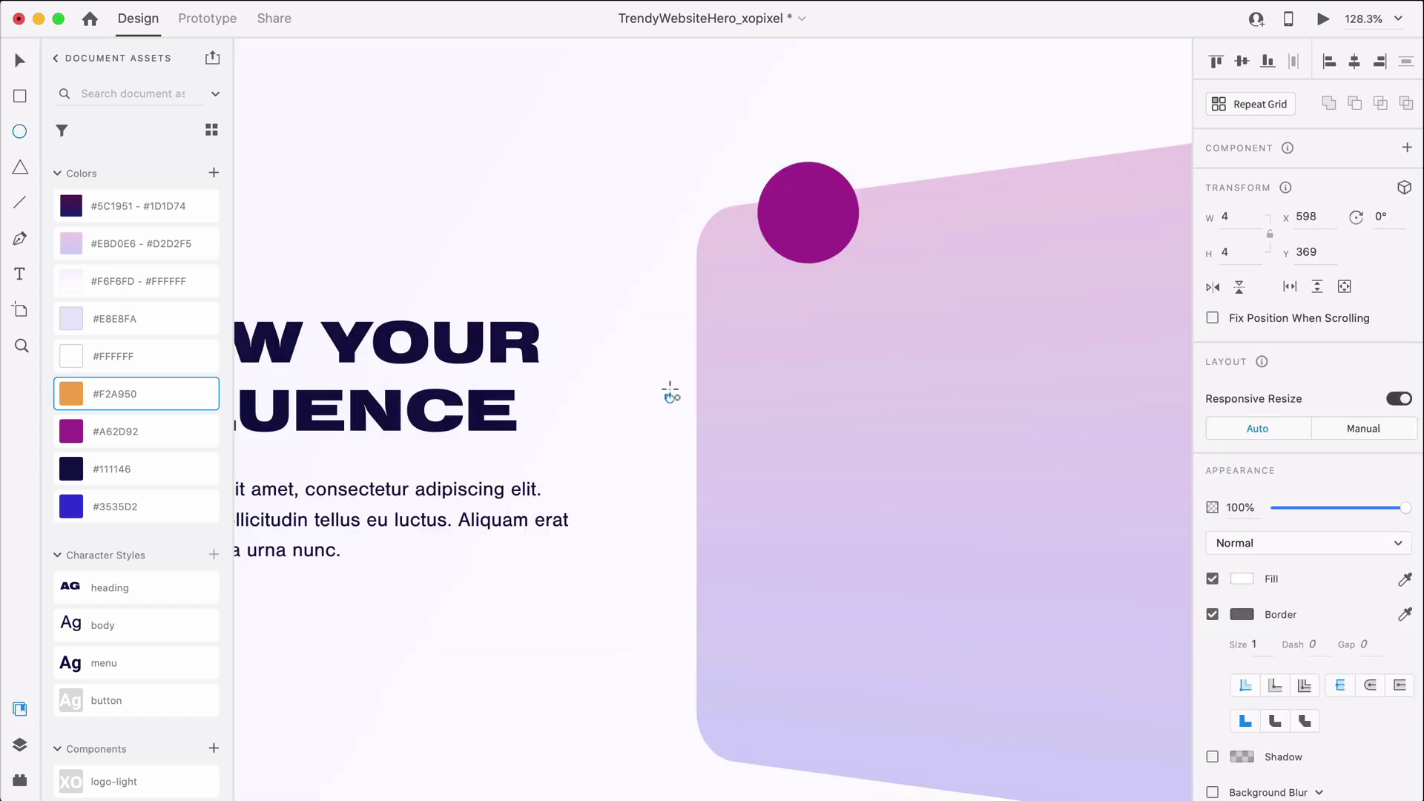
- Make the tiny dot borderless #3535D2 blue and turn it into a repeat grid
scroll(673, 401, "up", 8)
scroll(670, 391, "up", 1)
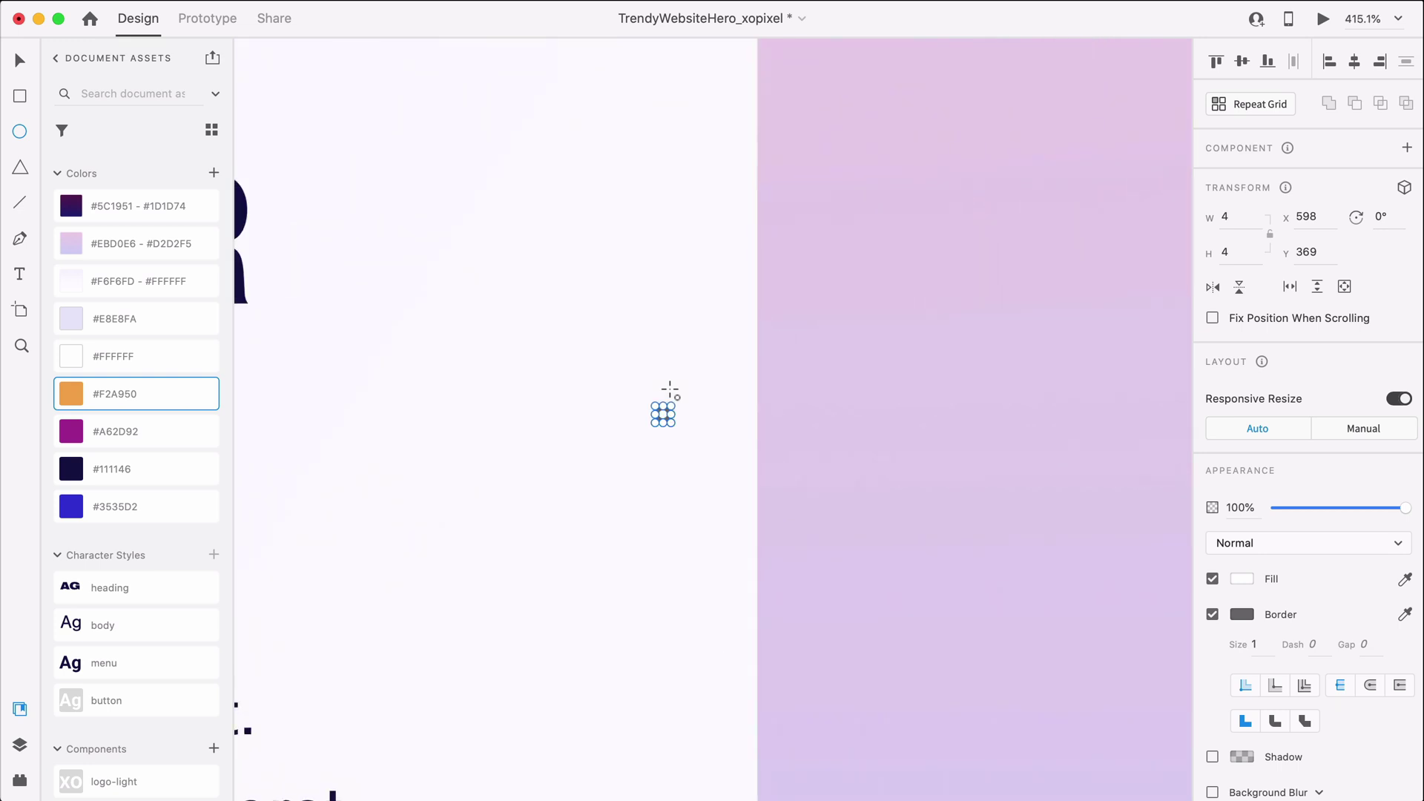
left_click(1212, 614)
left_click(195, 497)
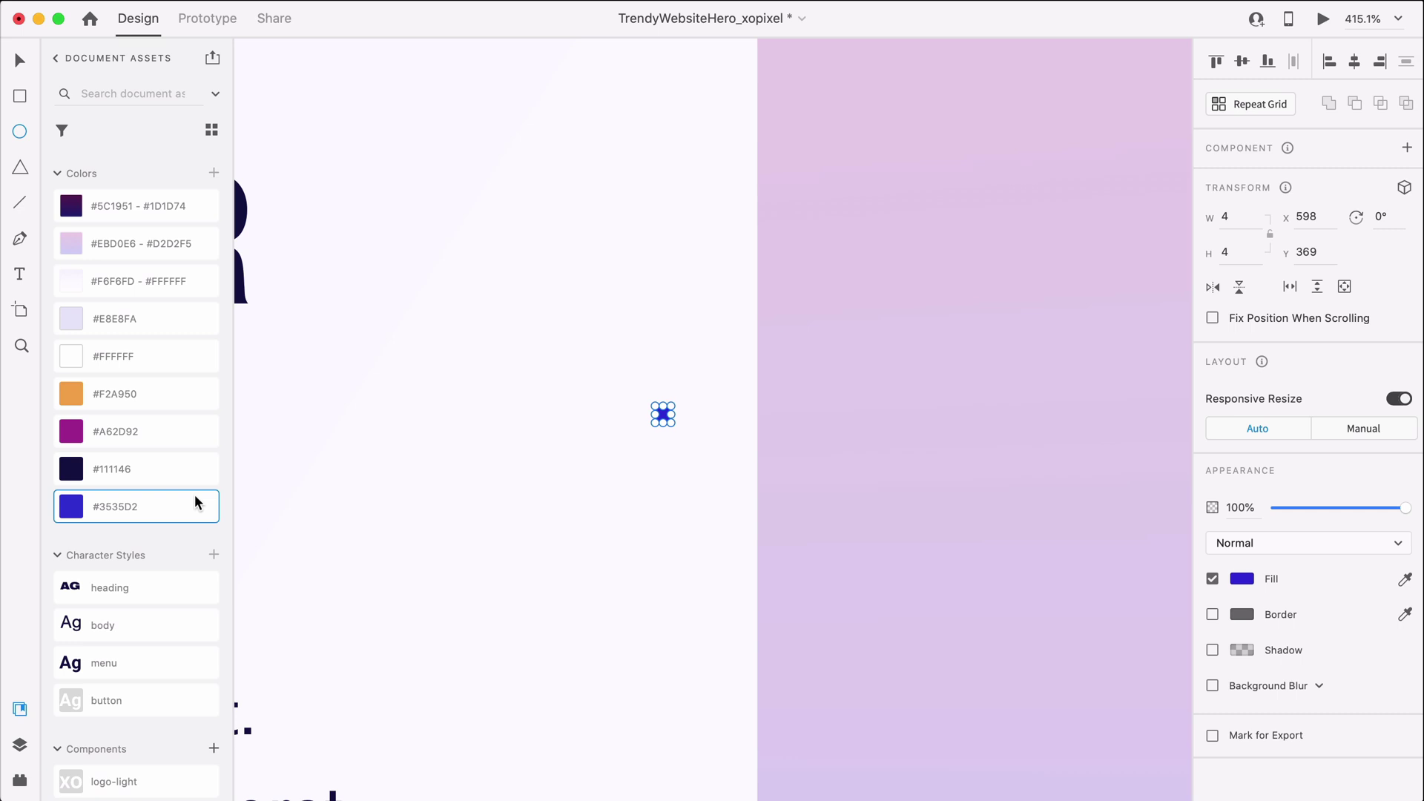
key("super+r")
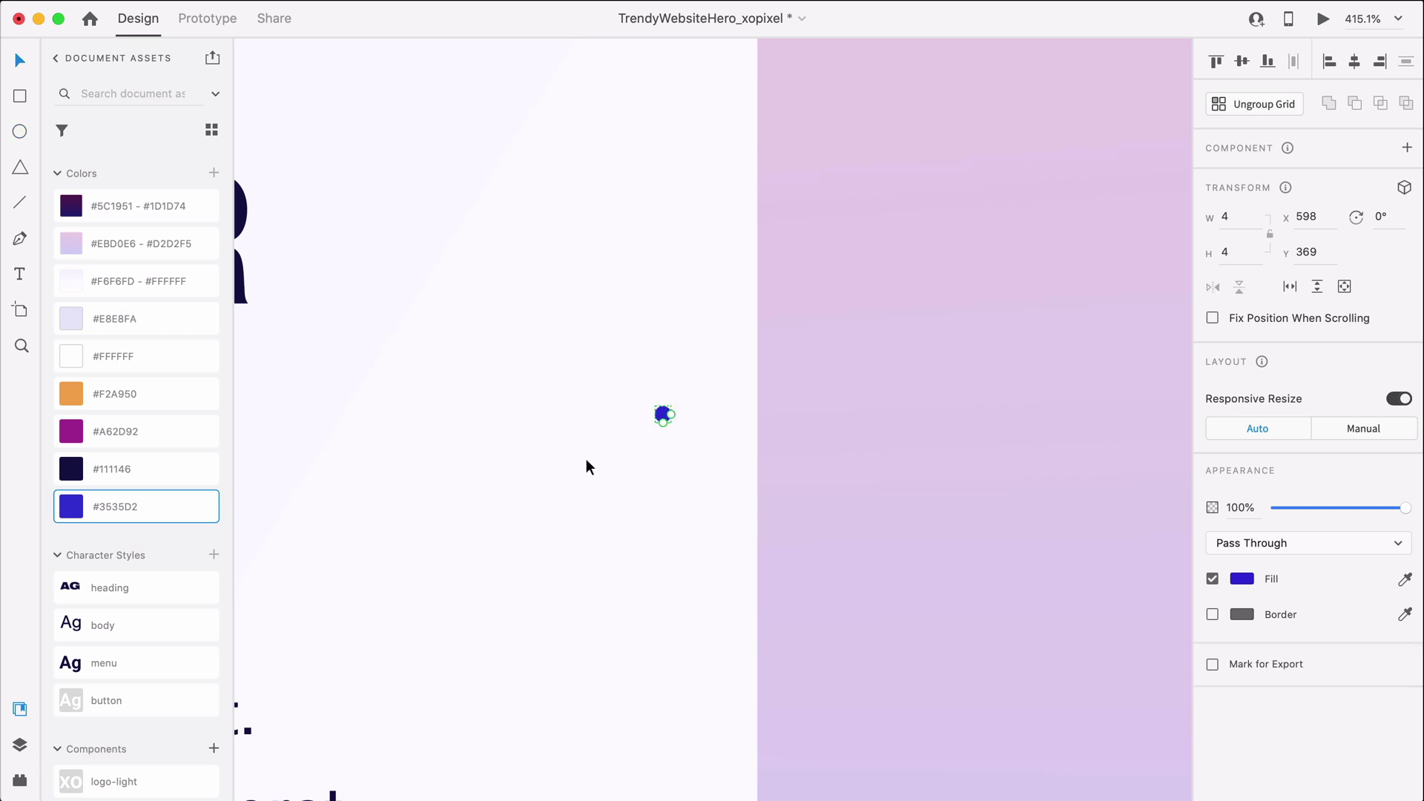
- Extend the repeat grid into a tightly spaced 6×6 block of dots
left_click_drag(675, 415, 1160, 427)
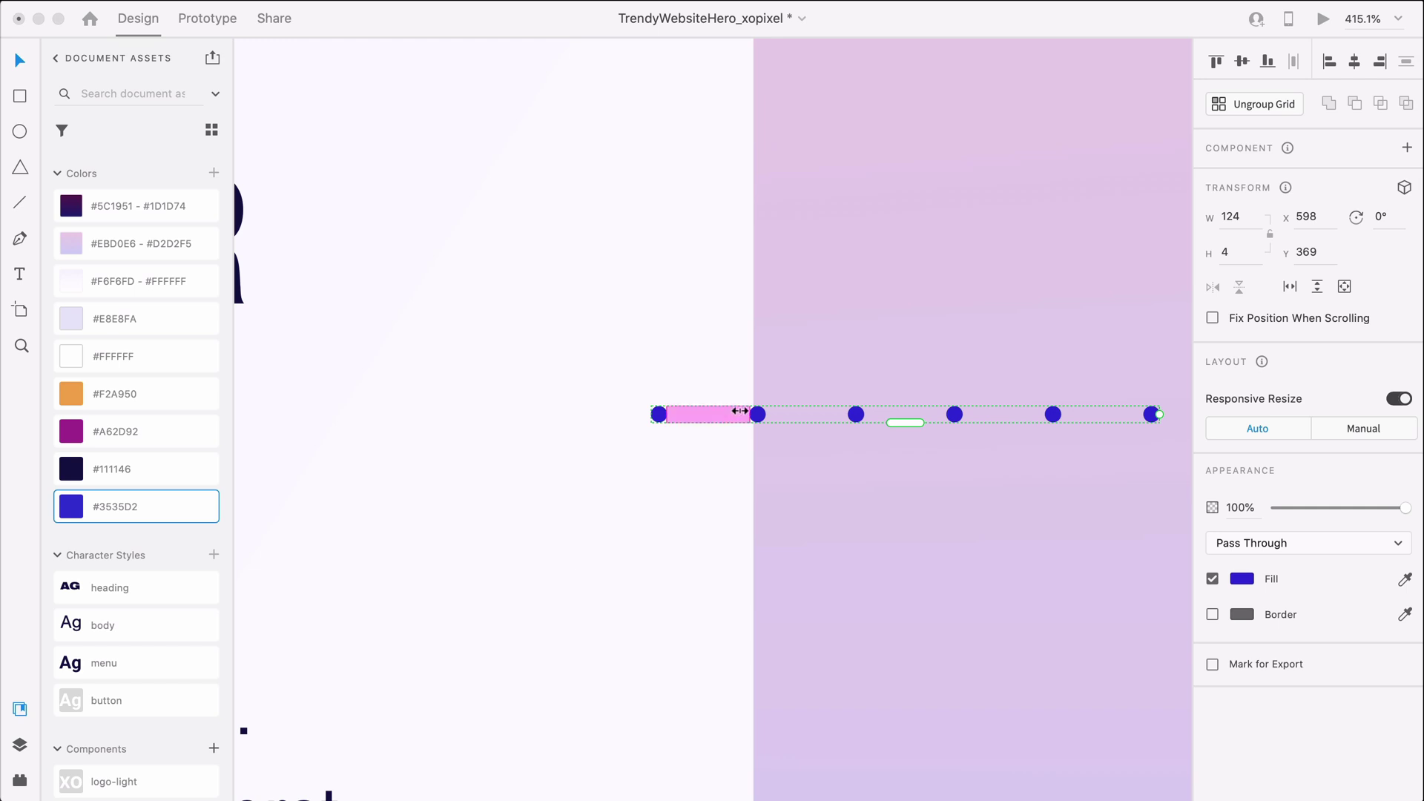
left_click(736, 413)
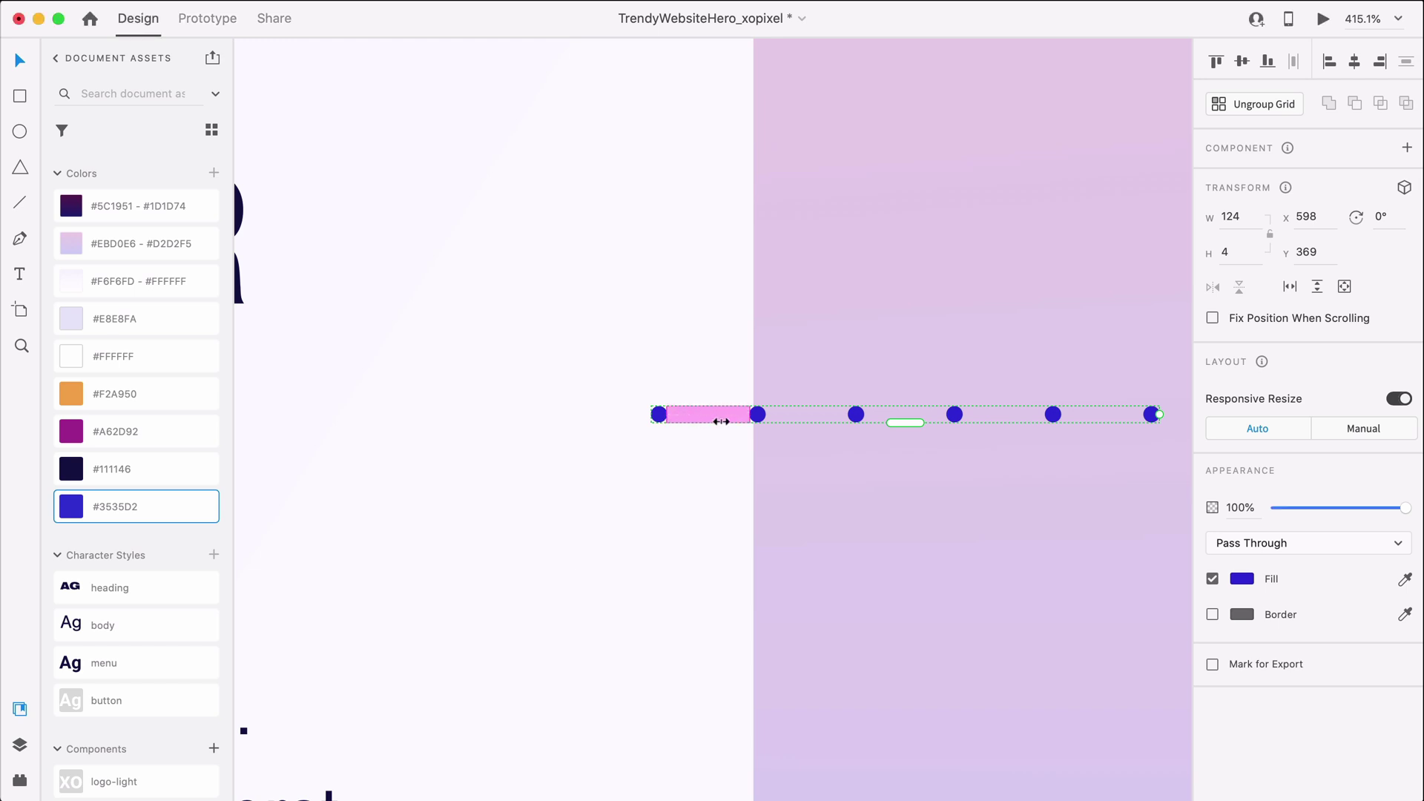
mouse_move(721, 418)
left_mouse_down()
mouse_move(687, 418)
mouse_move(702, 422)
left_mouse_up()
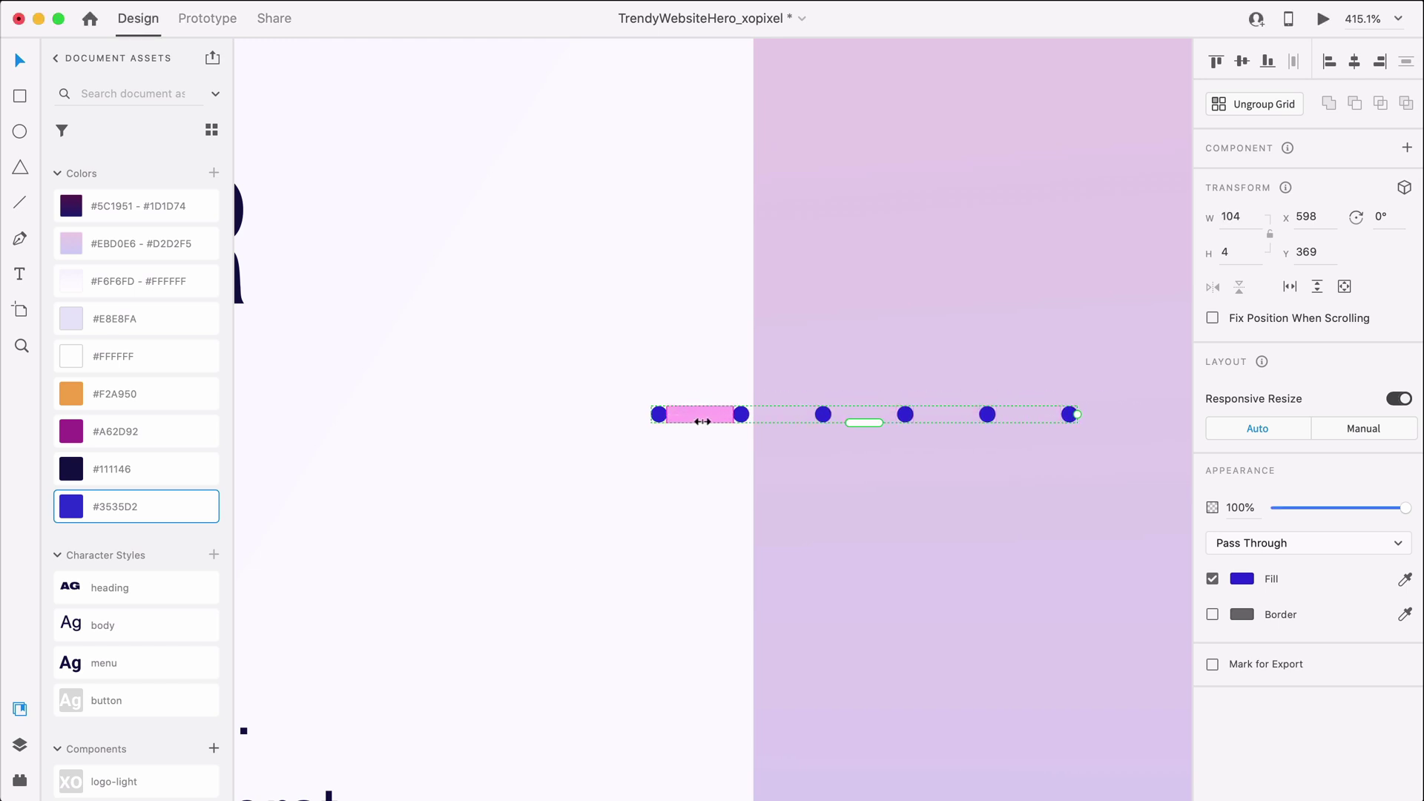
scroll(718, 436, "down", 3)
left_click_drag(848, 311, 843, 448)
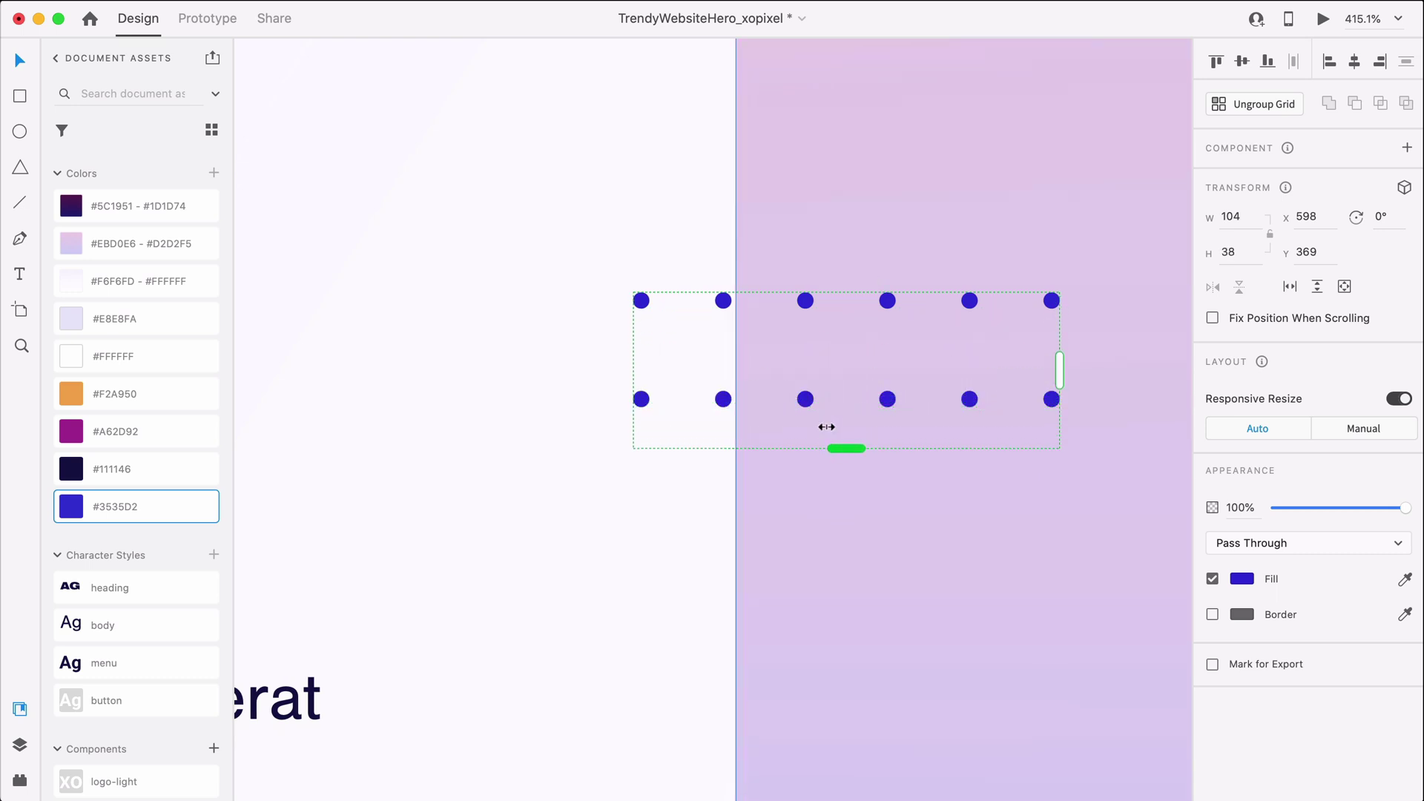
left_click_drag(794, 385, 794, 362)
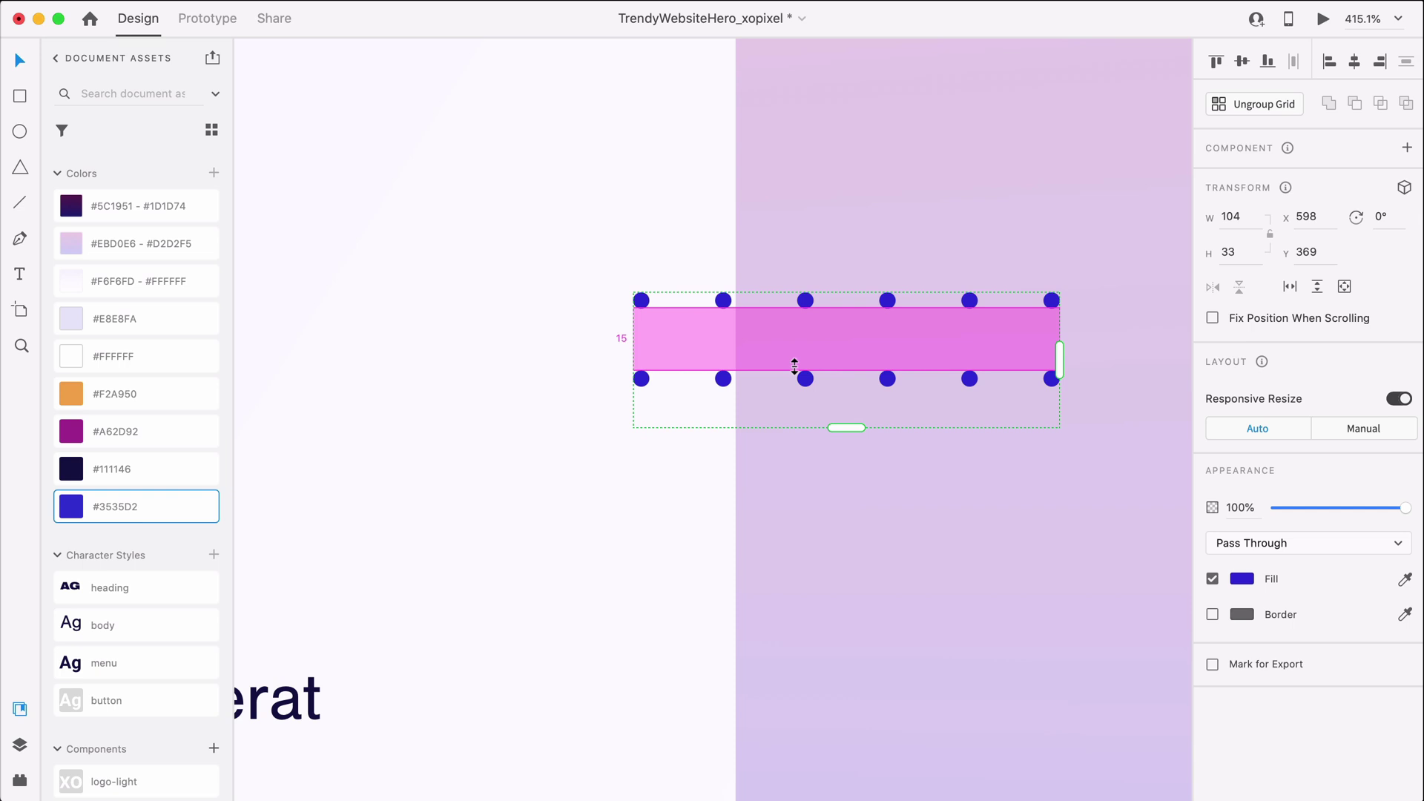
left_click_drag(838, 430, 837, 734)
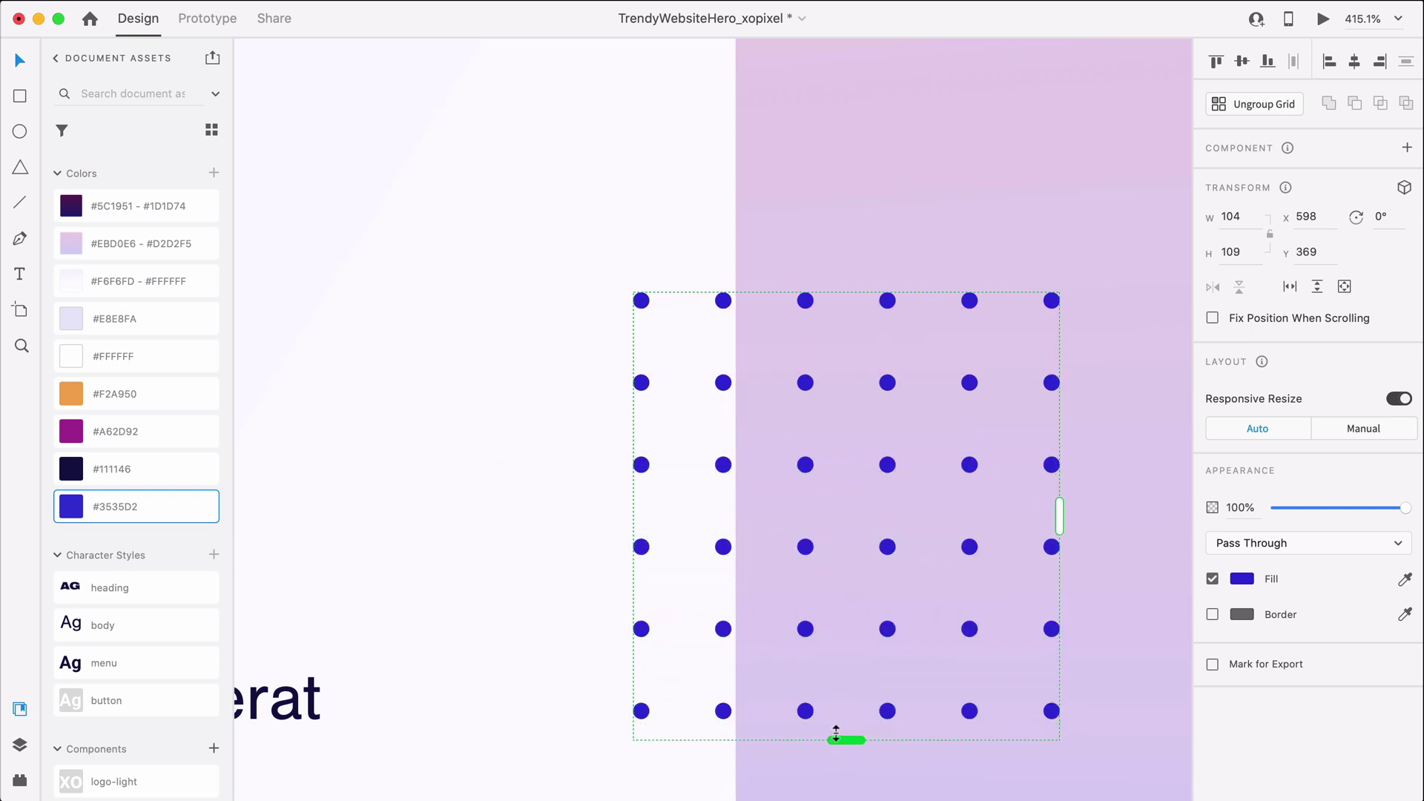
left_click(515, 527)
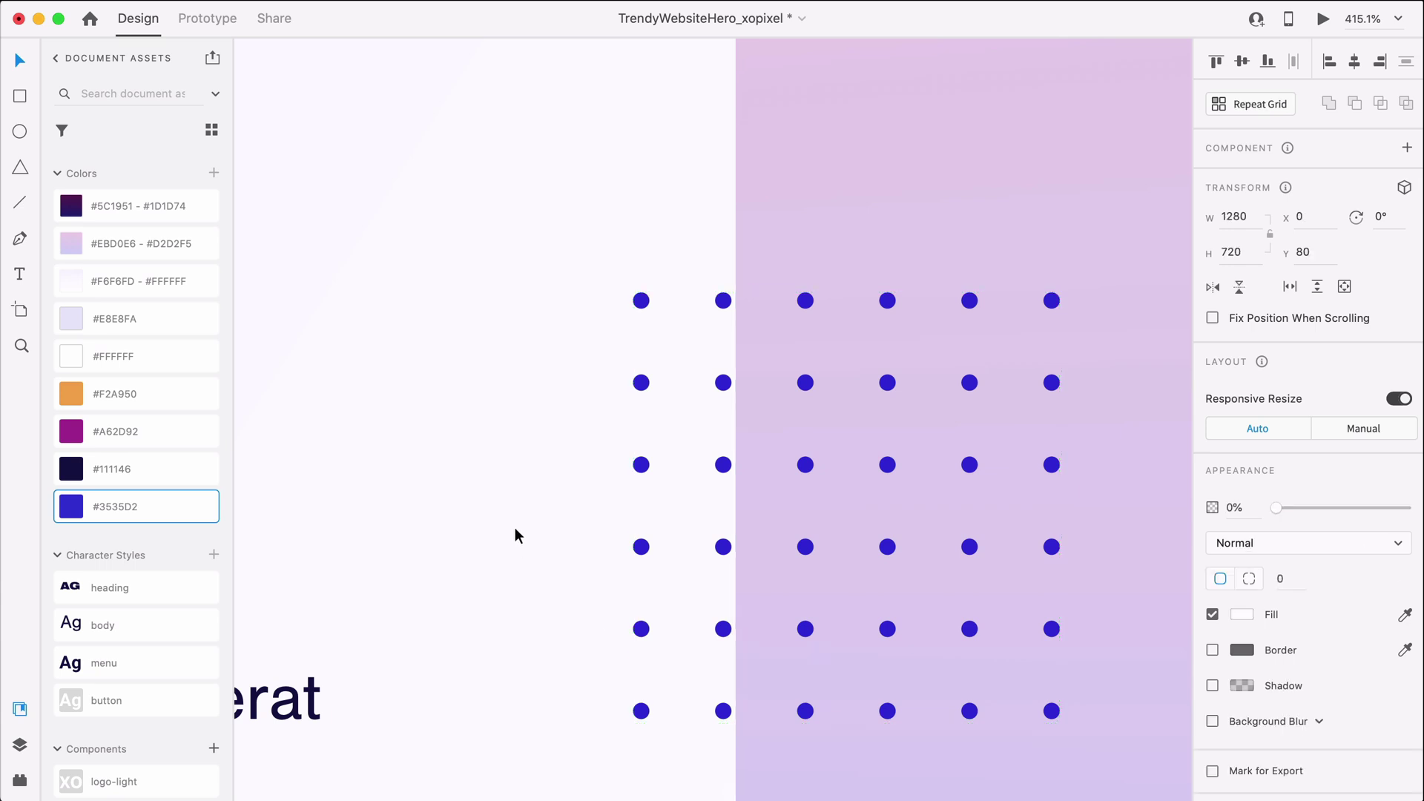
- Drag the dot grid up-left to Y 302 so it straddles the card's left edge
scroll(515, 527, "down", 5)
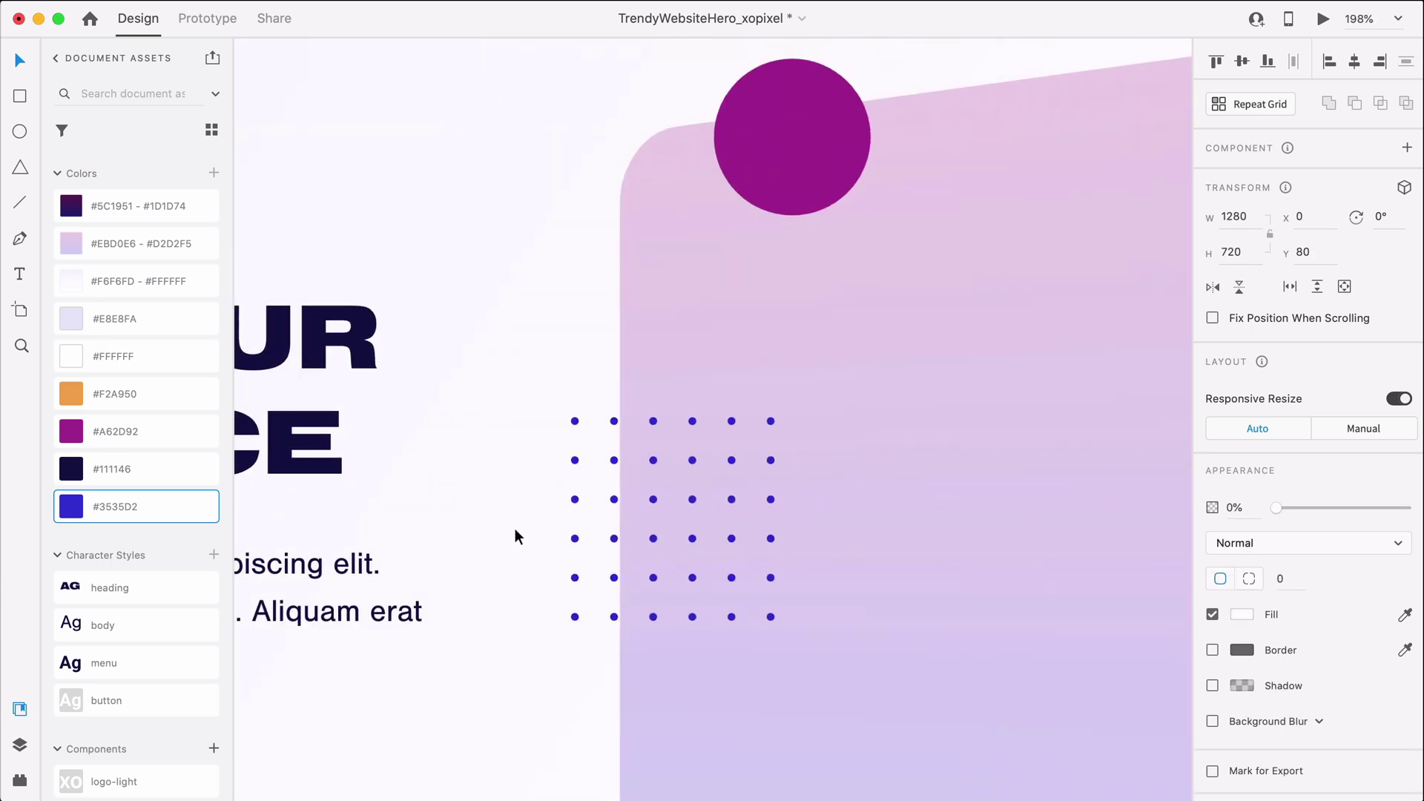
key("super+shift+apostrophe")
scroll(653, 498, "down", 5)
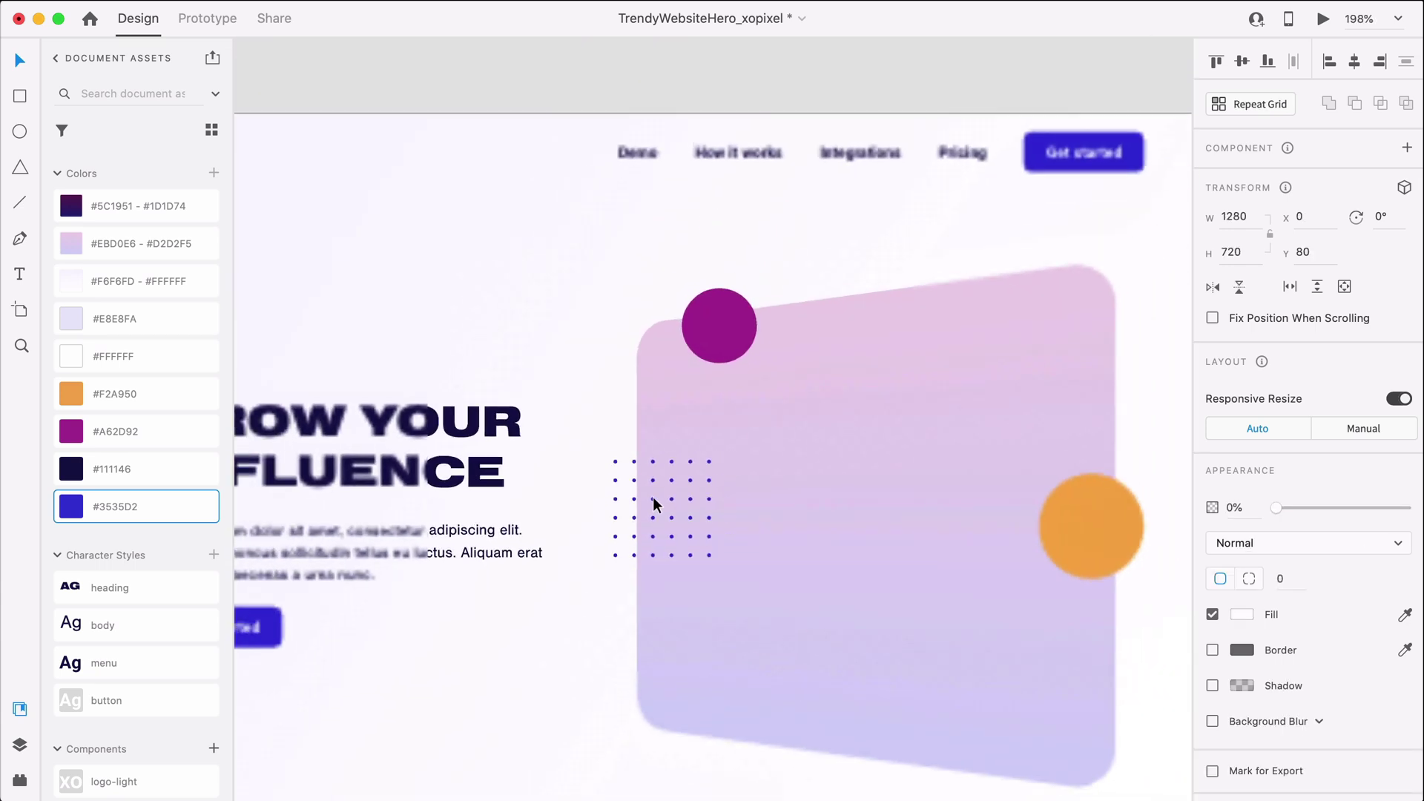
scroll(654, 503, "down", 5)
left_click_drag(656, 505, 625, 438)
key("super+0")
left_click(684, 733)
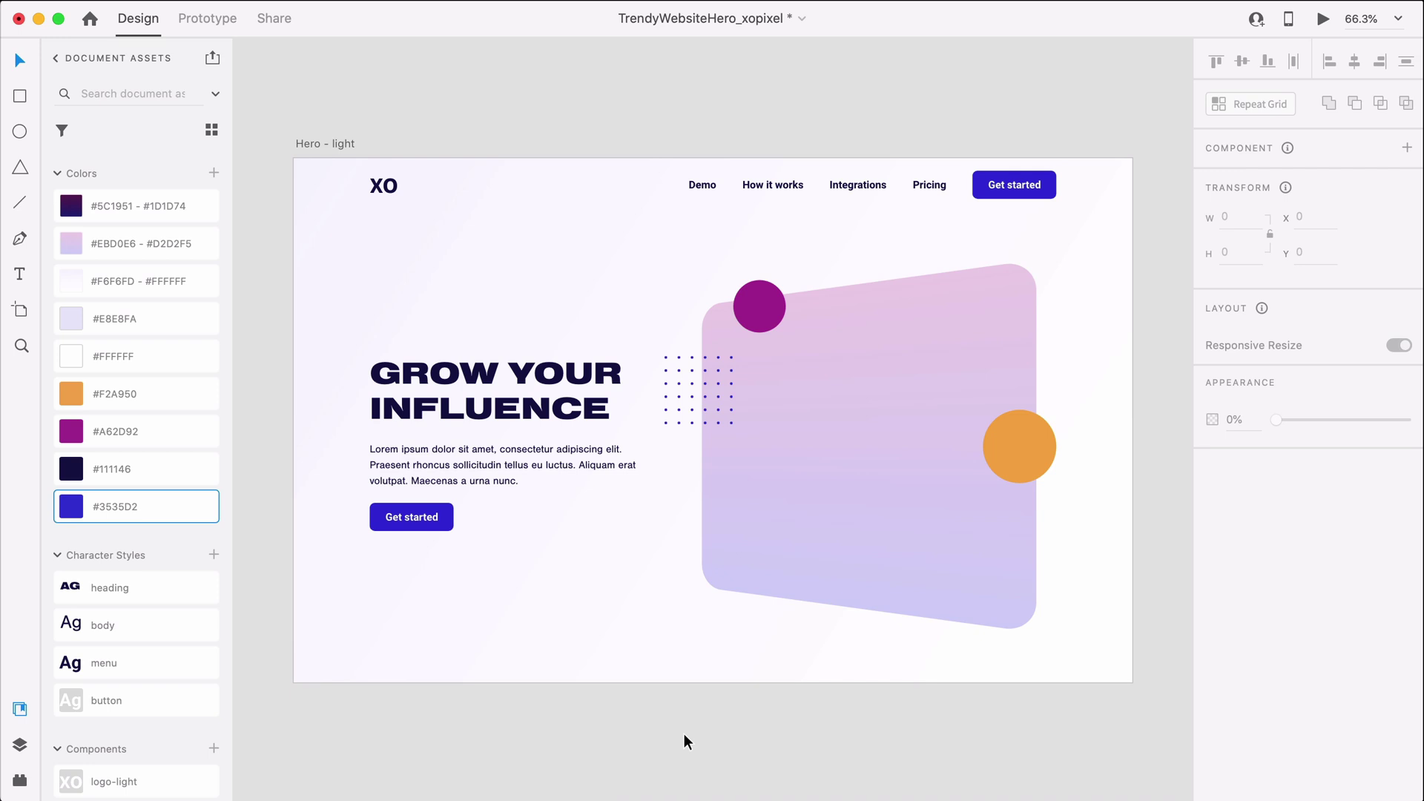
- Place the portrait-woman component from Assets over the gradient card
scroll(139, 610, "down", 3)
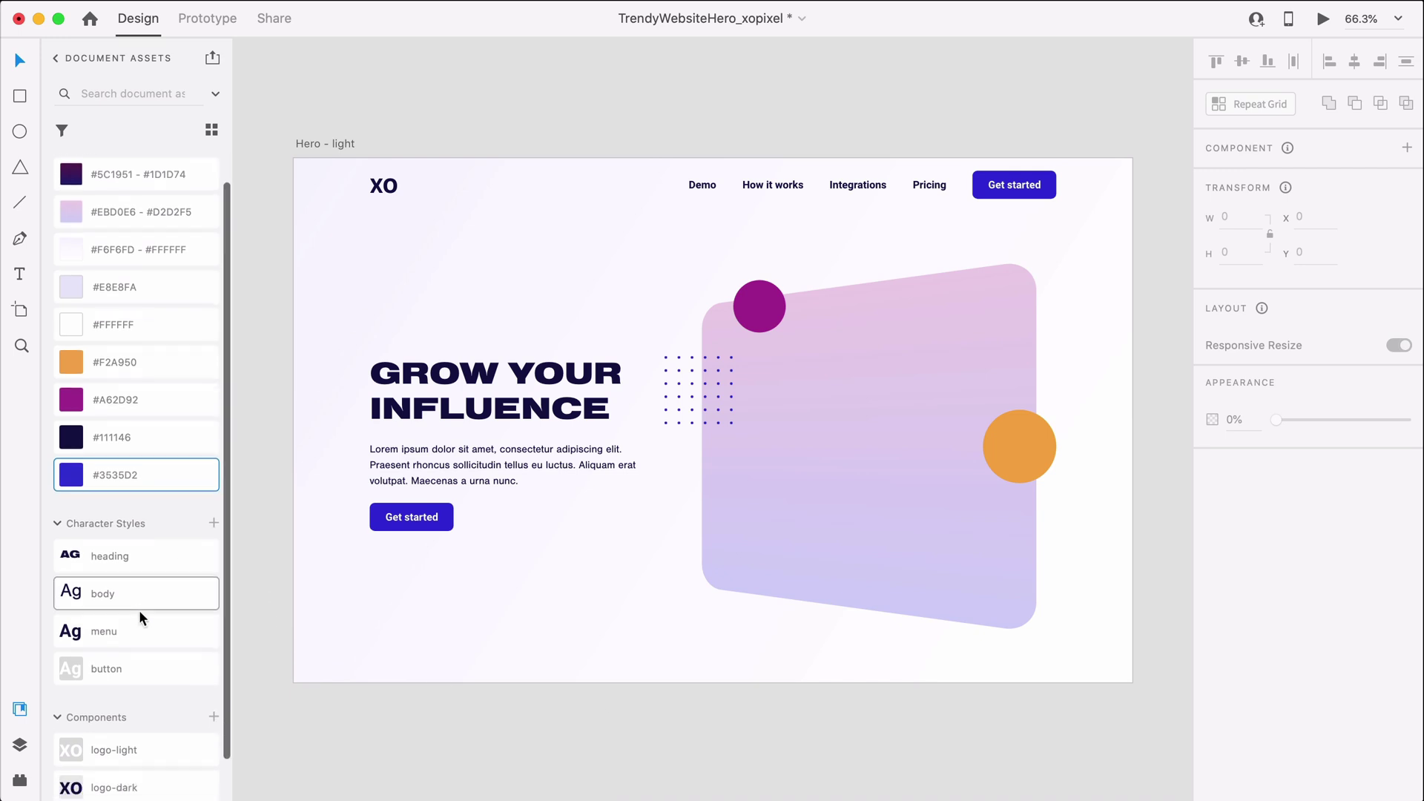
left_click_drag(148, 779, 865, 332)
key("shift+Right")
key("shift+Right")
key("shift+Right")
key("shift+Right")
key("shift+Right")
key("shift+Right")
key("shift+Right")
key("shift+Right")
key("shift+Right")
key("shift+Right")
key("shift+Right")
key("shift+Right")
key("shift+Right")
key("shift+Right")
key("shift+Right")
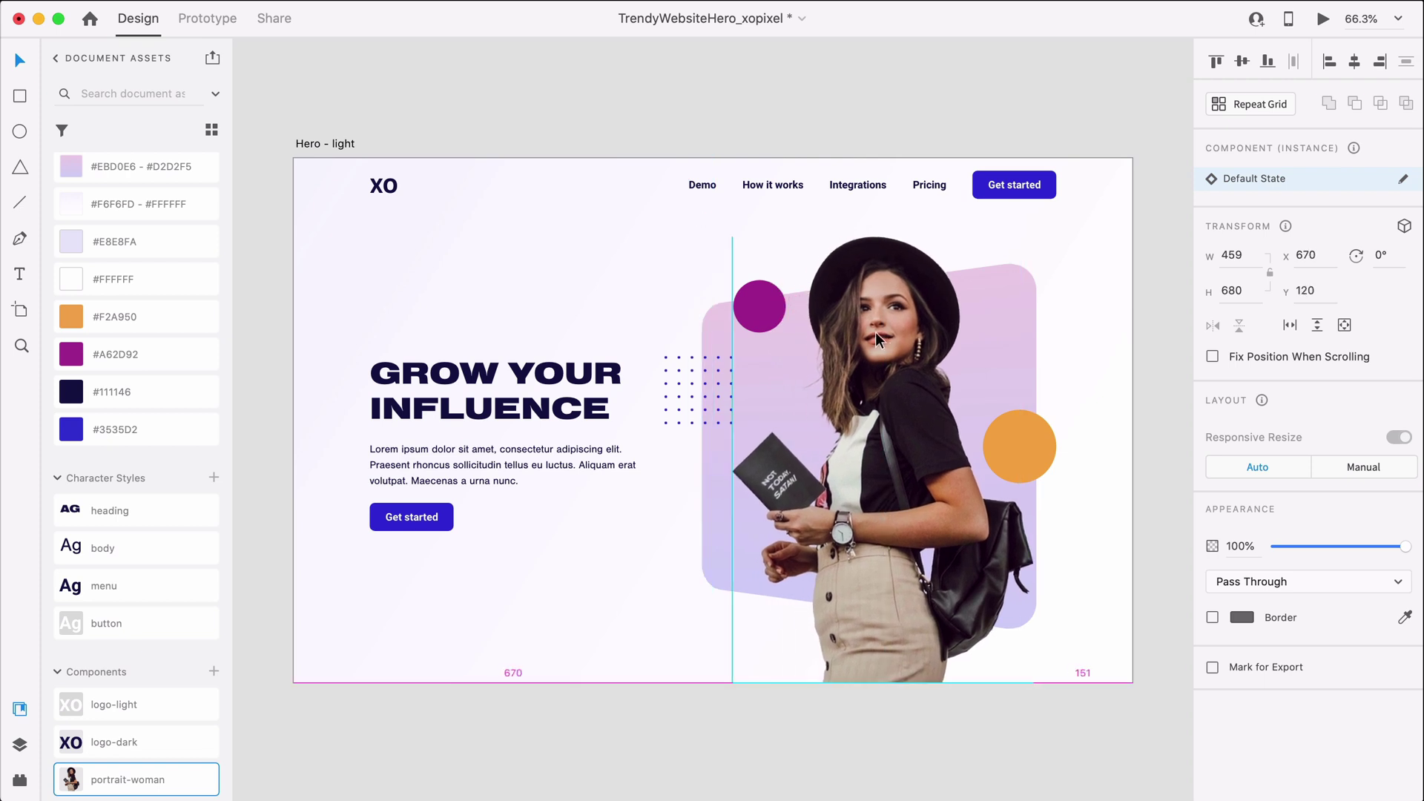
key("Right")
left_click(872, 317)
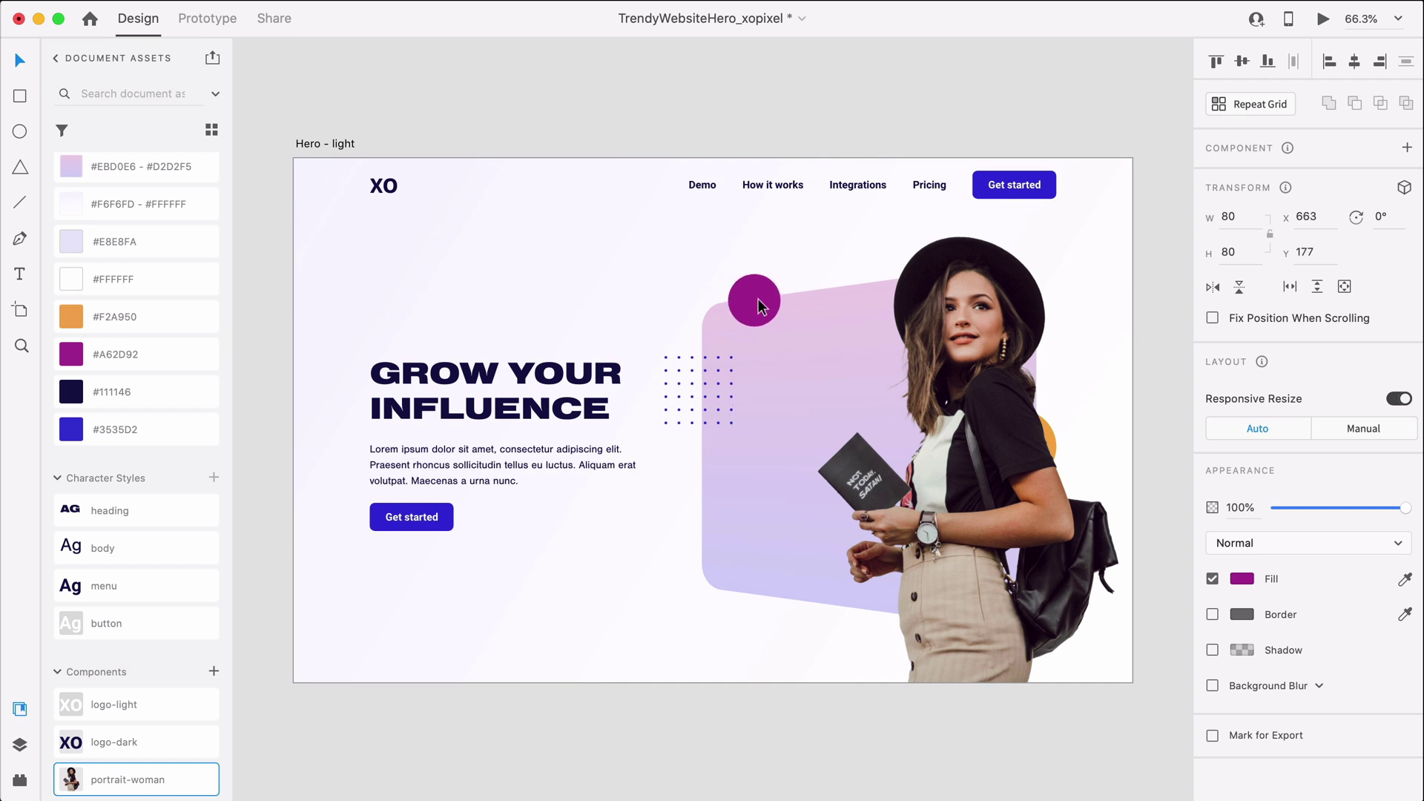
left_click_drag(913, 314, 847, 313)
- Raise the orange circle into line with the Get started button's right edge
left_click_drag(1008, 429, 1041, 408)
left_click(710, 707)
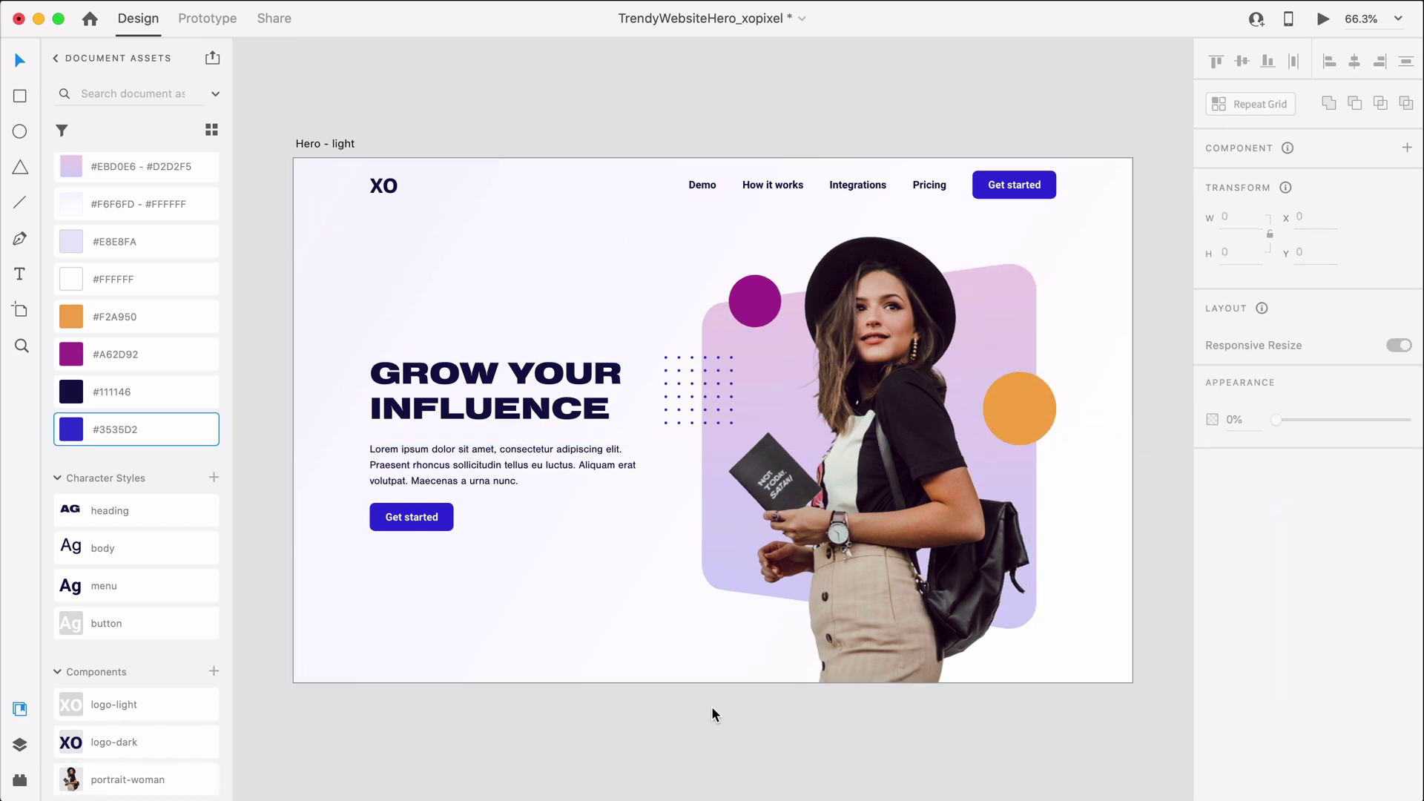
scroll(821, 454, "up", 10)
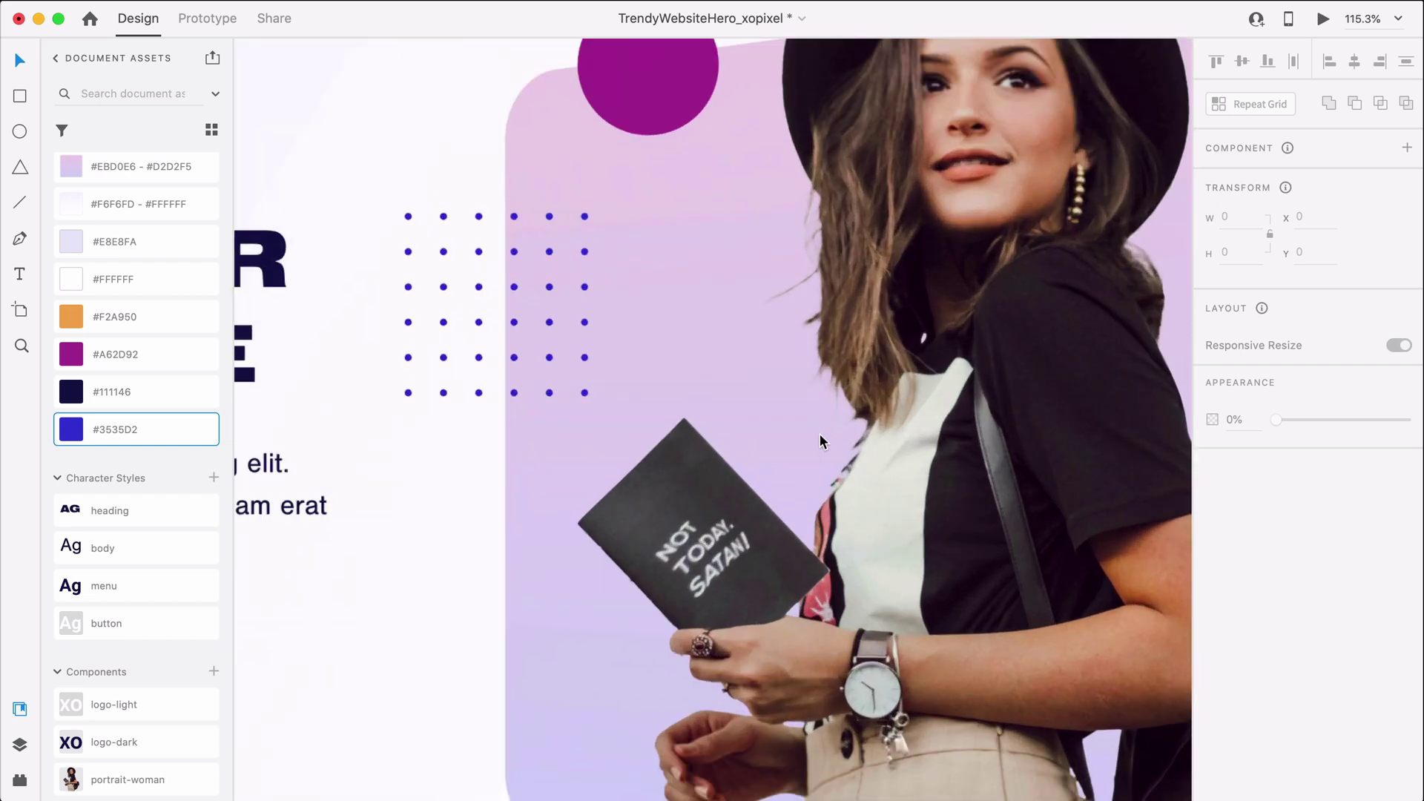
- Draw a white 240×68 rectangle with 12 px corner radius over the portrait
key("r")
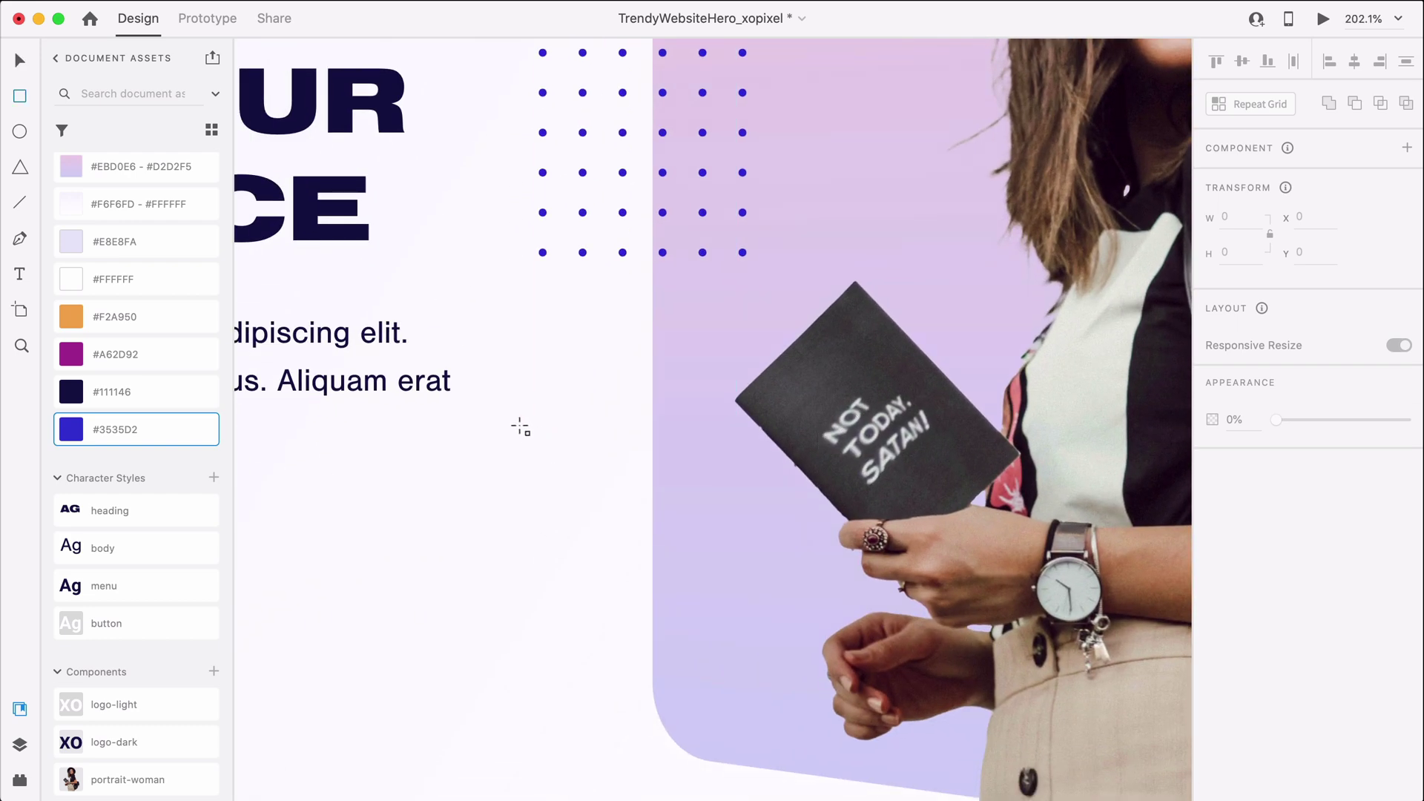
mouse_move(519, 428)
left_mouse_down()
mouse_move(833, 527)
mouse_move(919, 534)
left_mouse_up()
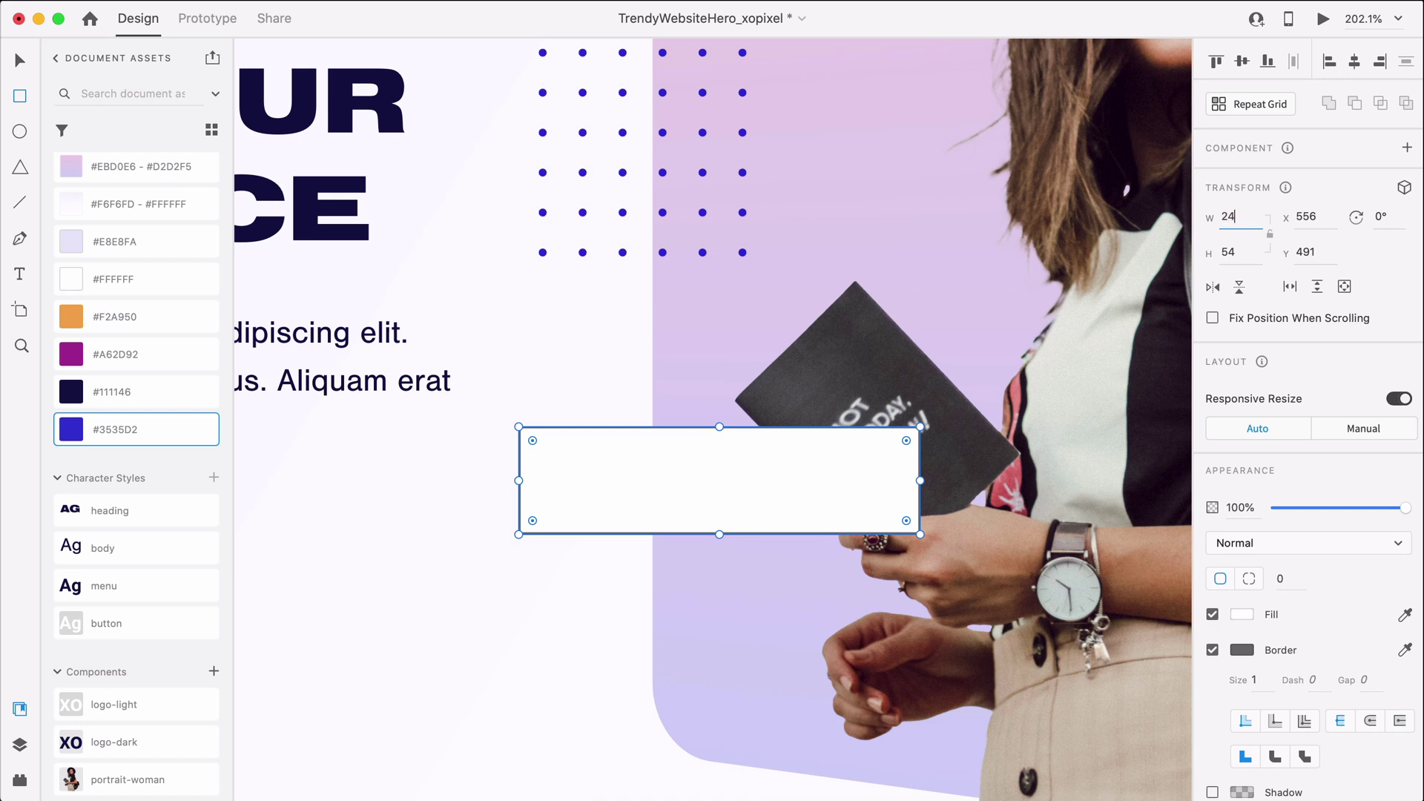
type("0")
key("Return")
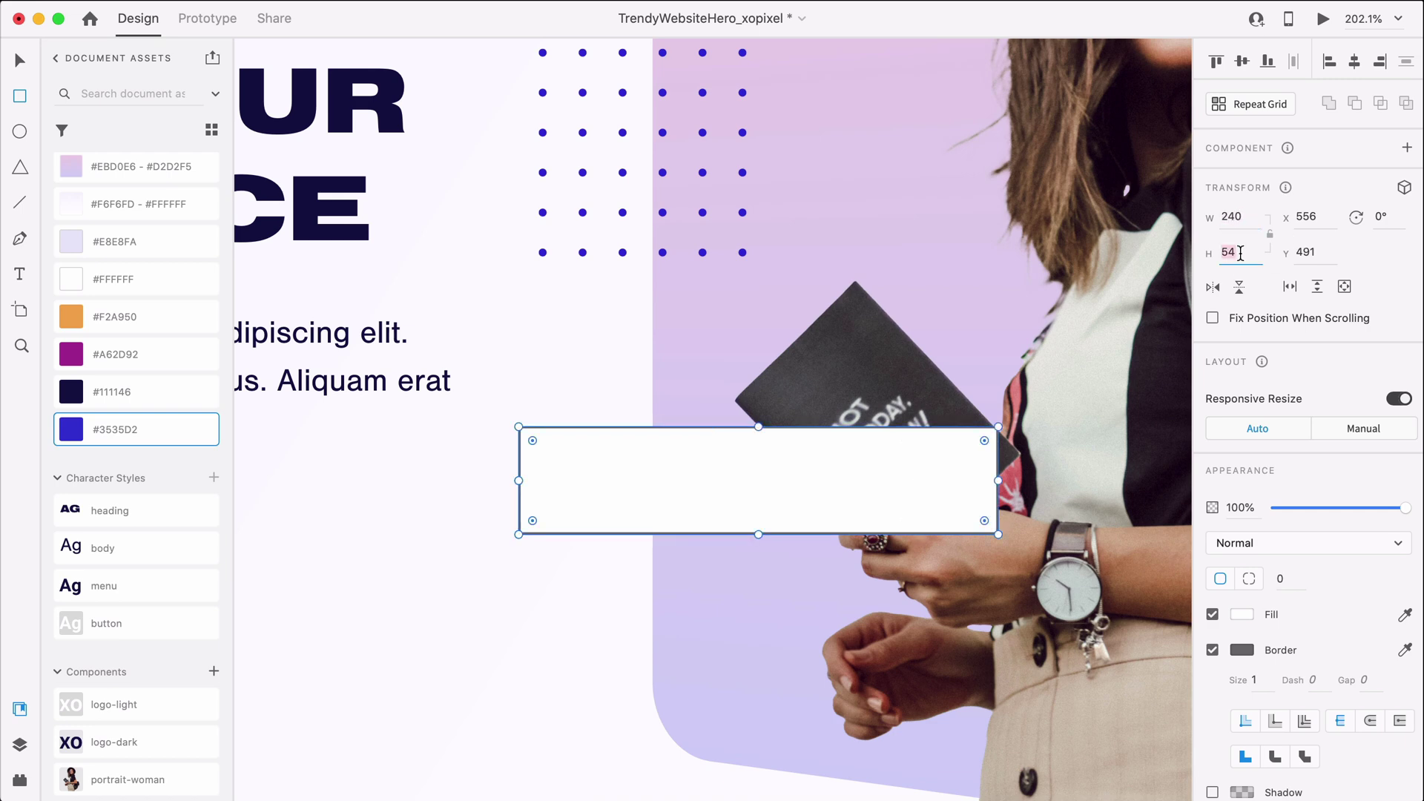
type("68")
key("Return")
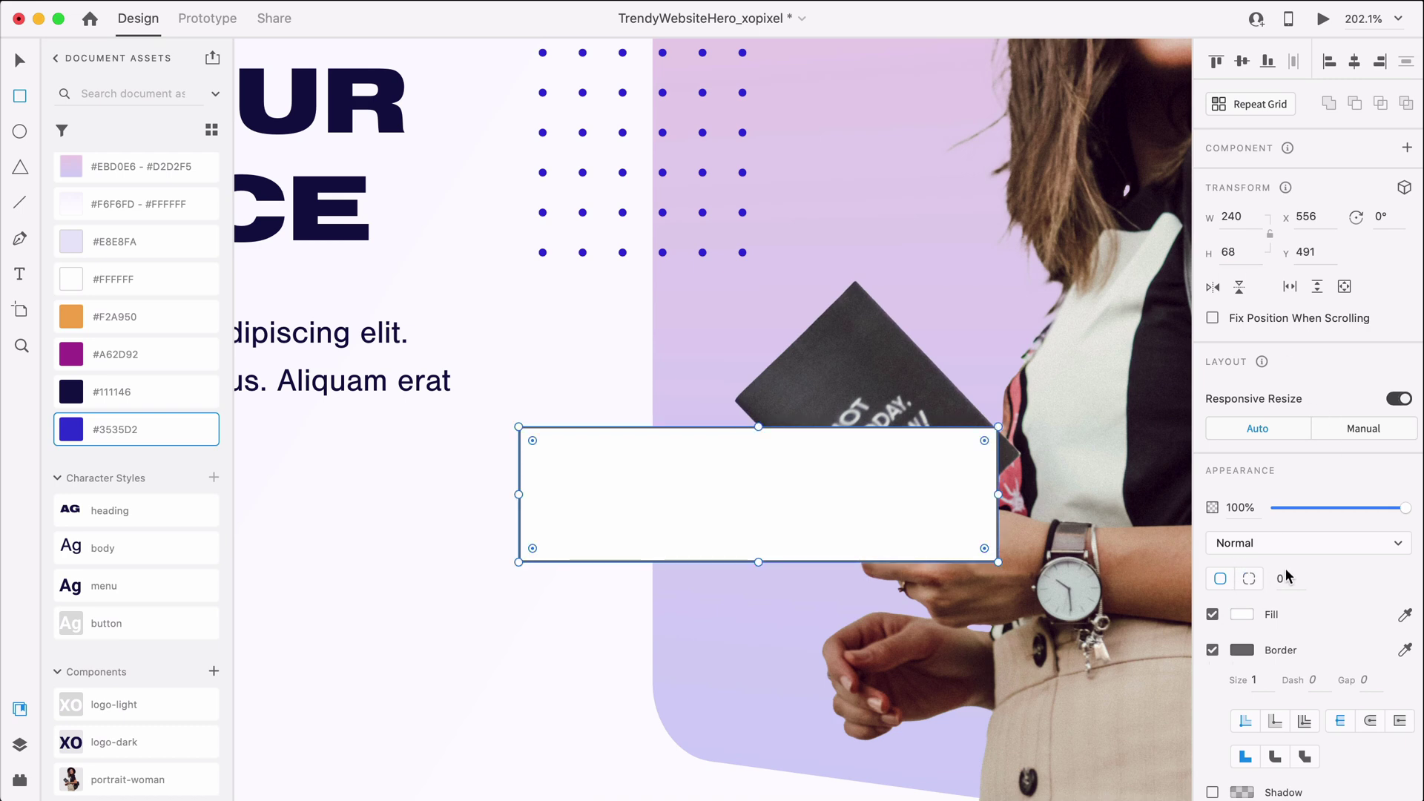
type("12")
key("Return")
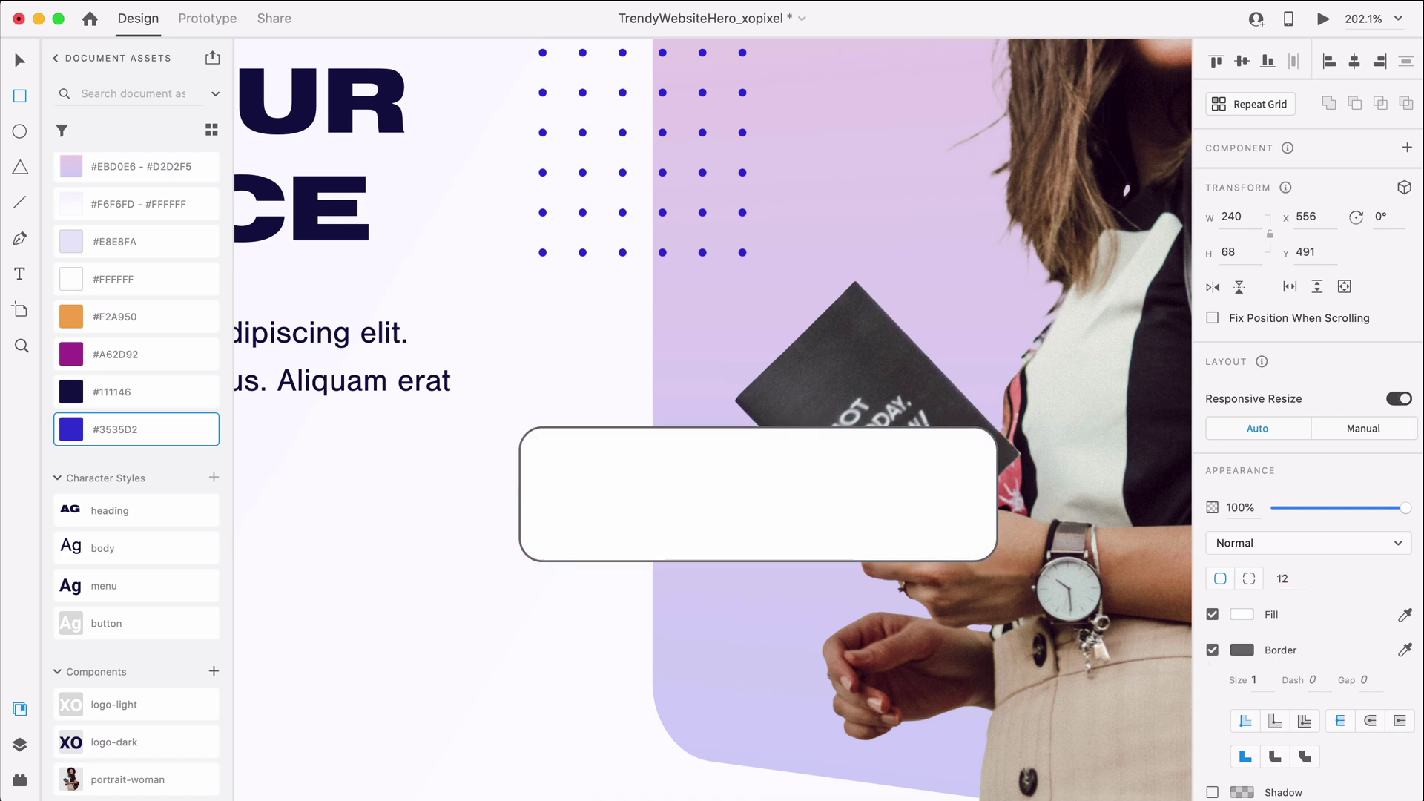
- Remove the card's border and give it a #3535D2 shadow at 20% opacity, blur 20
key("v")
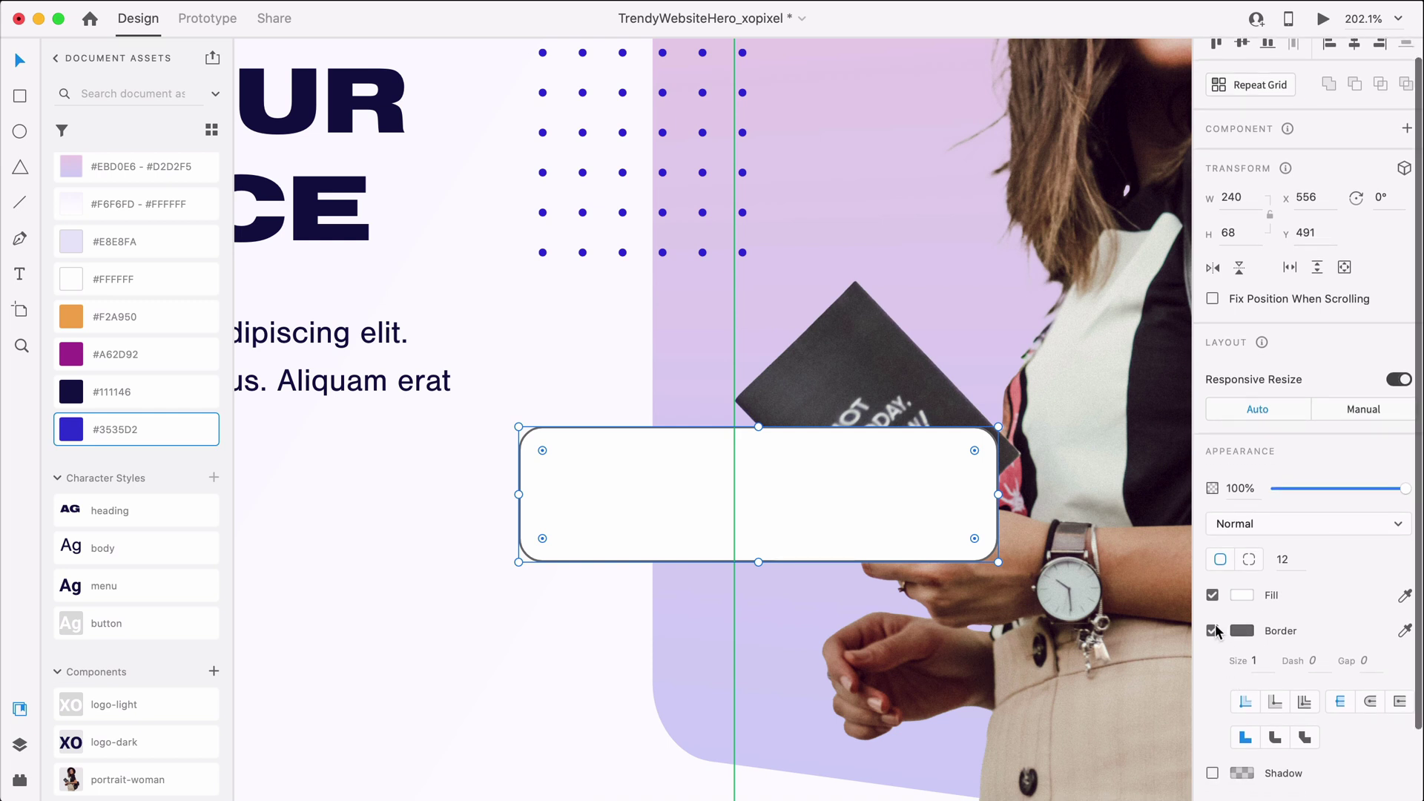
left_click(1212, 649)
left_click(1212, 686)
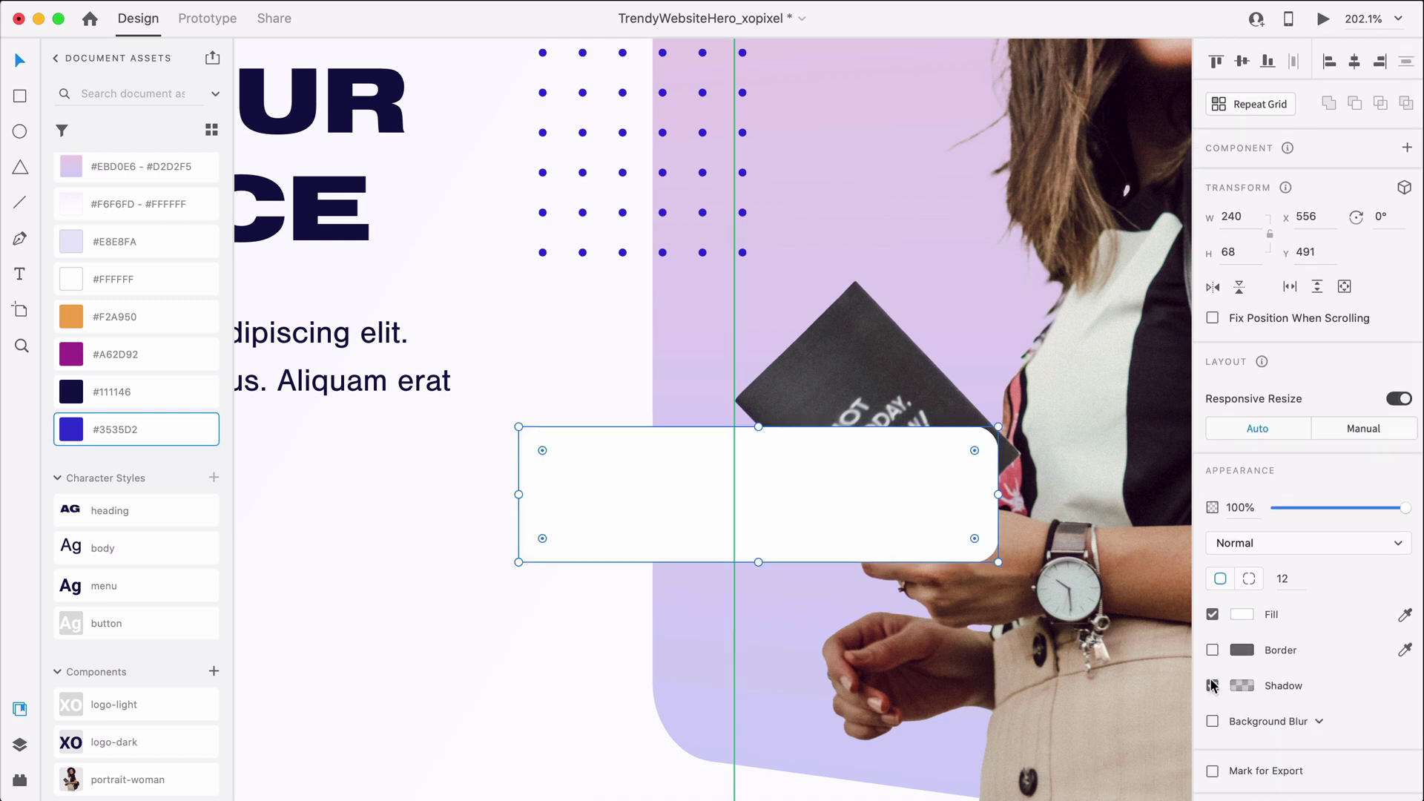
right_click(132, 429)
left_click(201, 472)
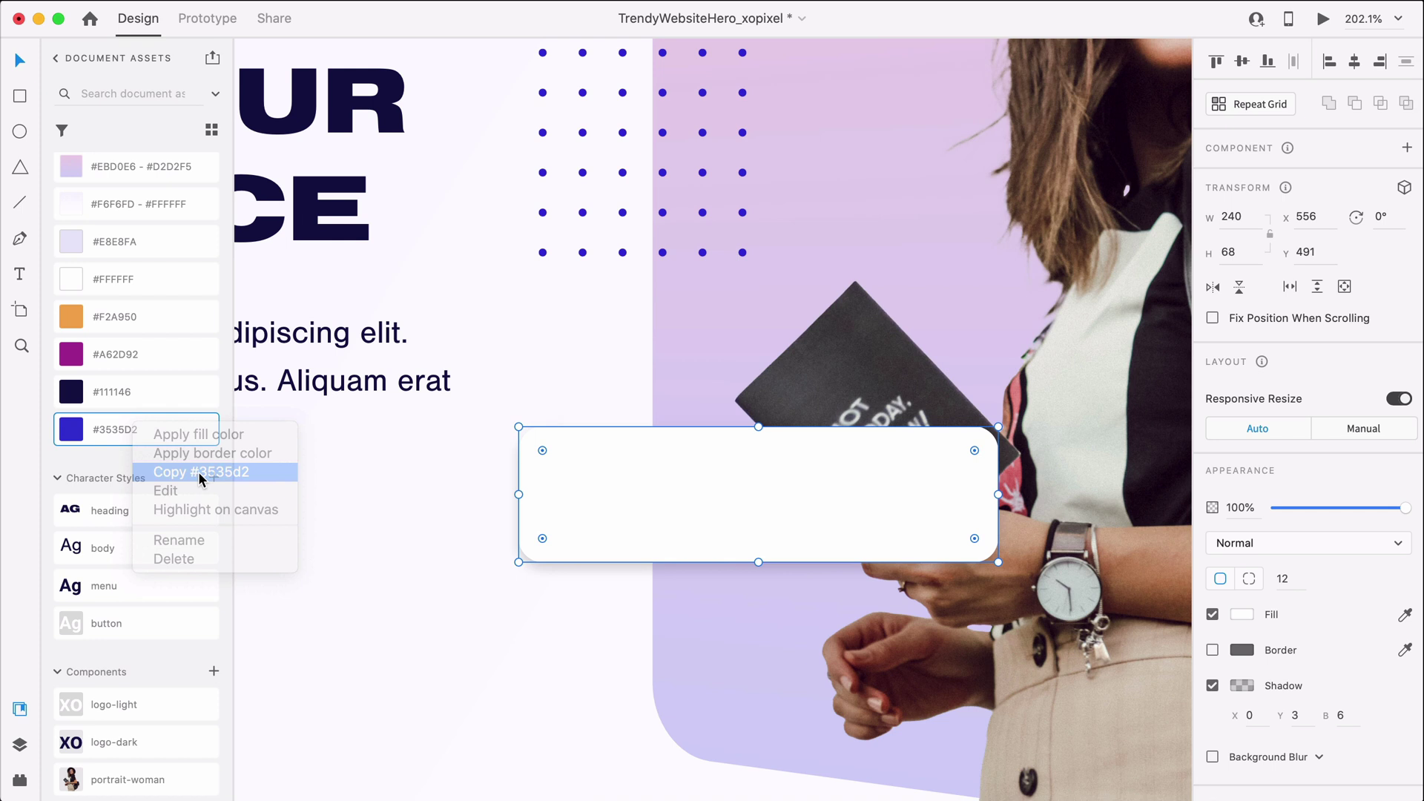
left_click(1252, 684)
key("super+v")
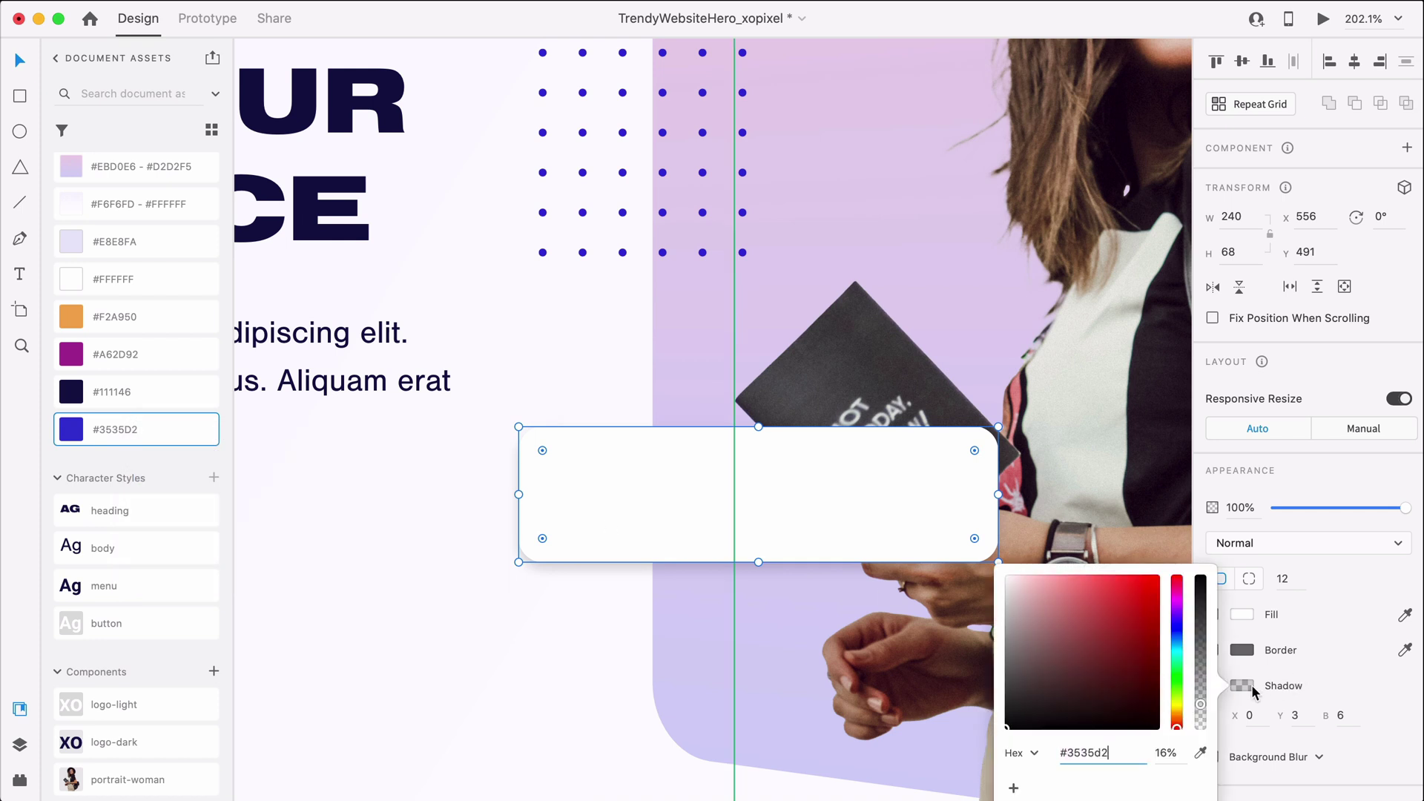
key("Return")
left_click(1170, 747)
type("2")
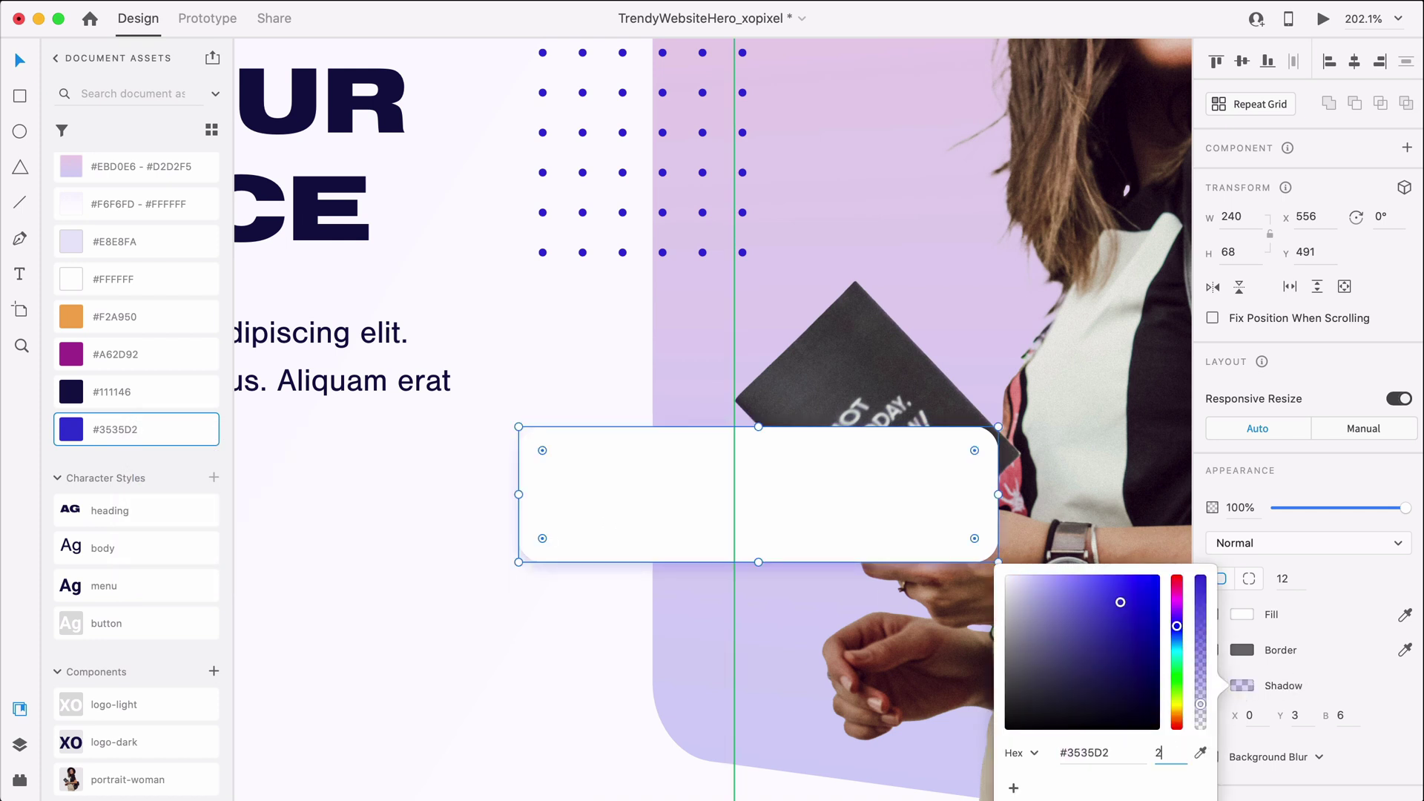
type("0")
key("Return")
left_click(1346, 715)
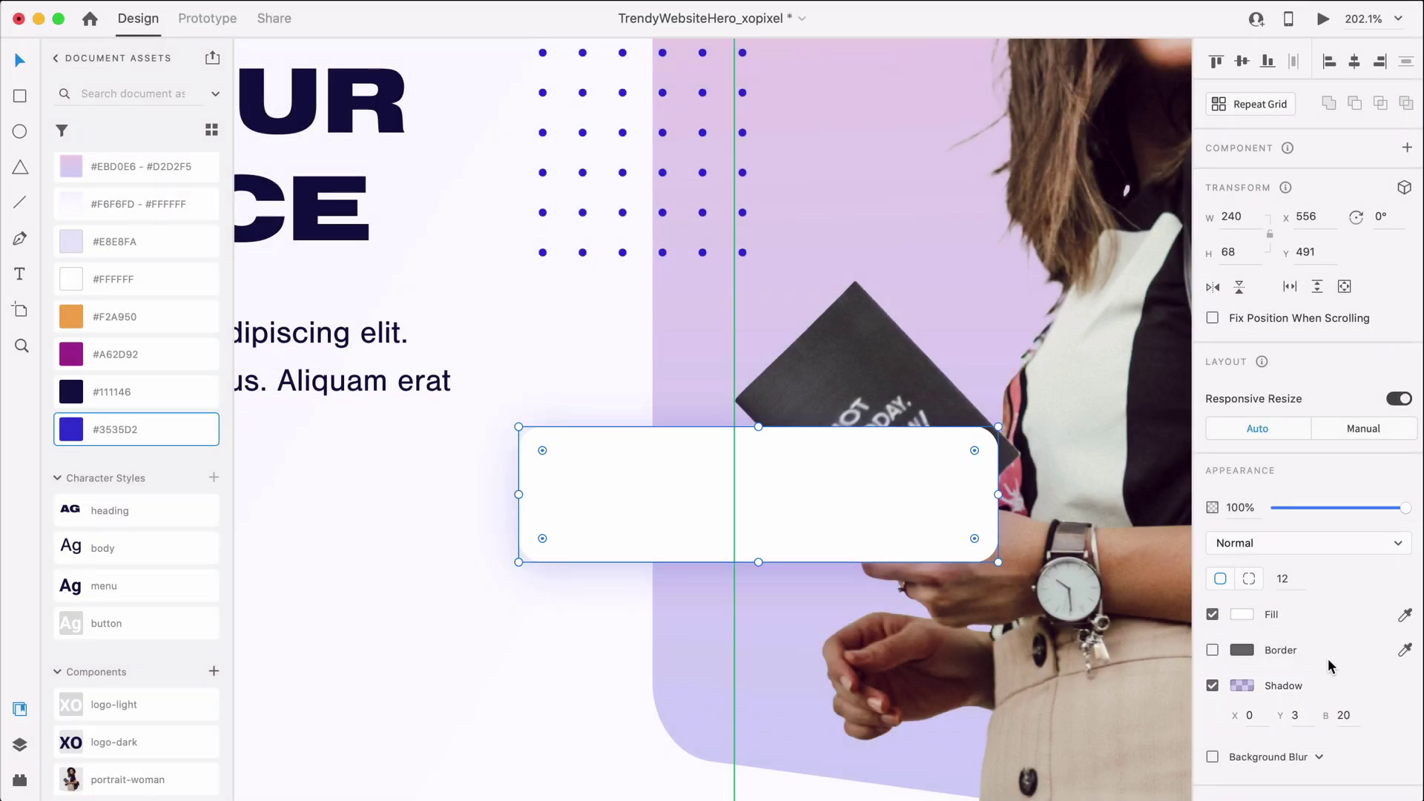
- Draw a 50×50 circle at the card's left end and a thin 148×14 bar beside it
left_click(791, 627)
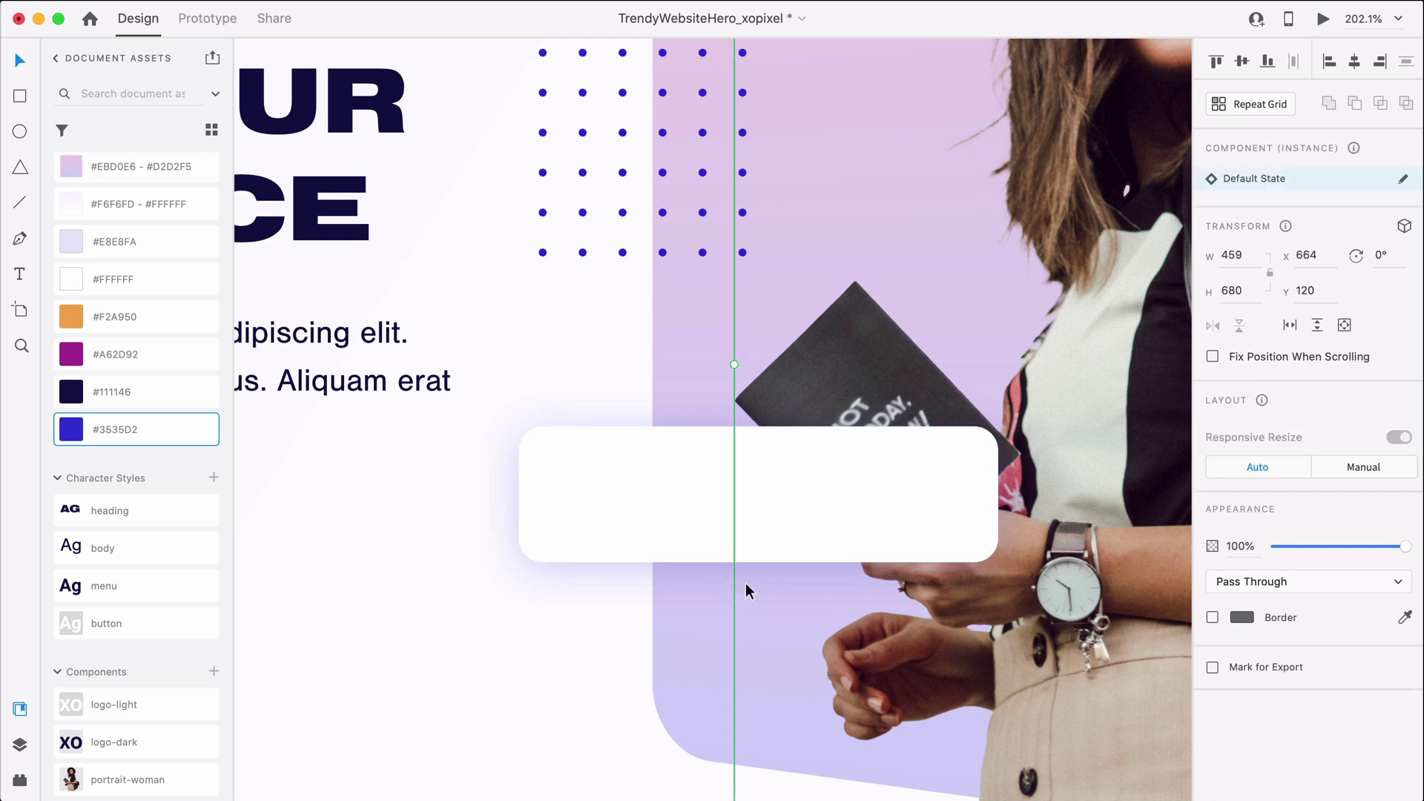
key("e")
mouse_move(553, 454)
left_mouse_down()
mouse_move(658, 519)
mouse_move(687, 554)
left_mouse_up()
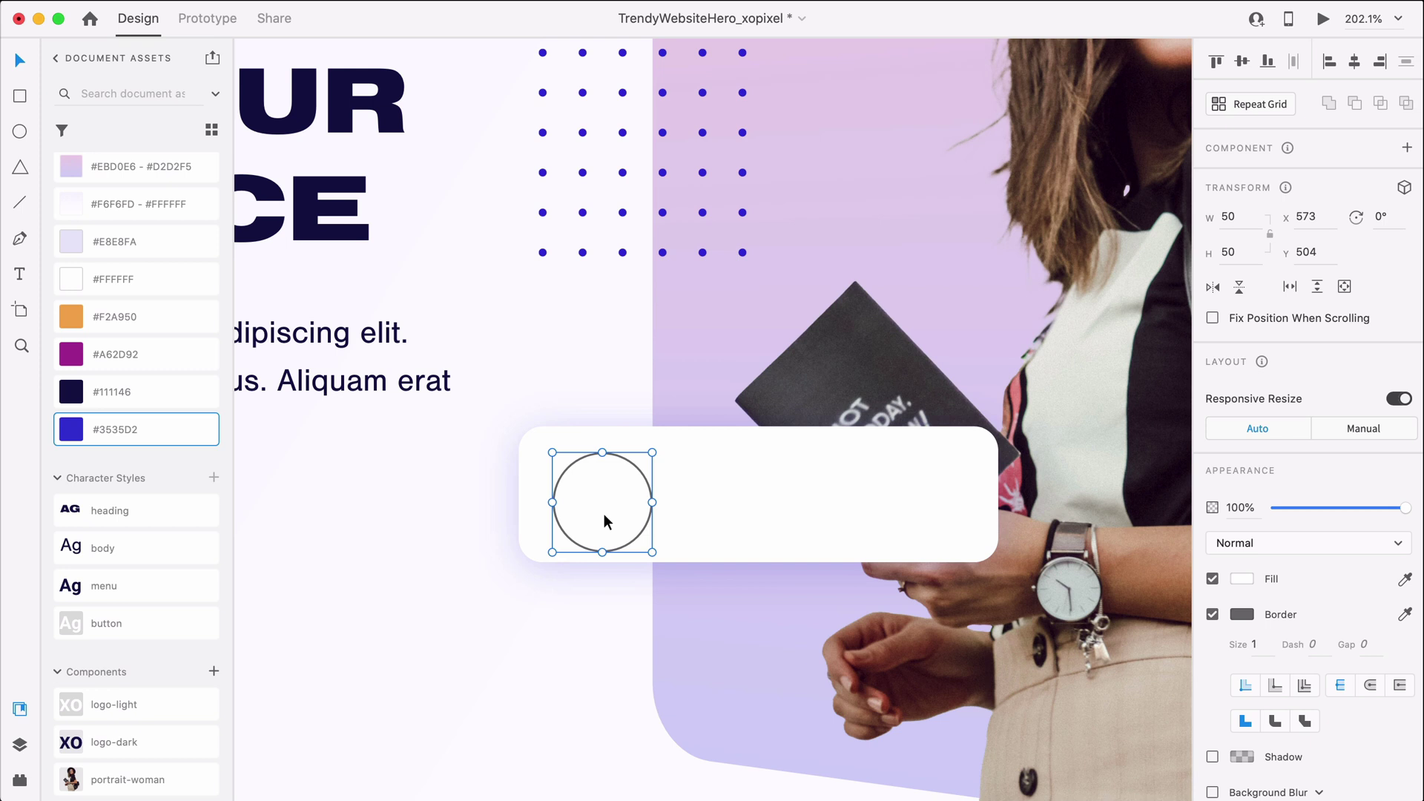
left_click_drag(604, 515, 592, 506)
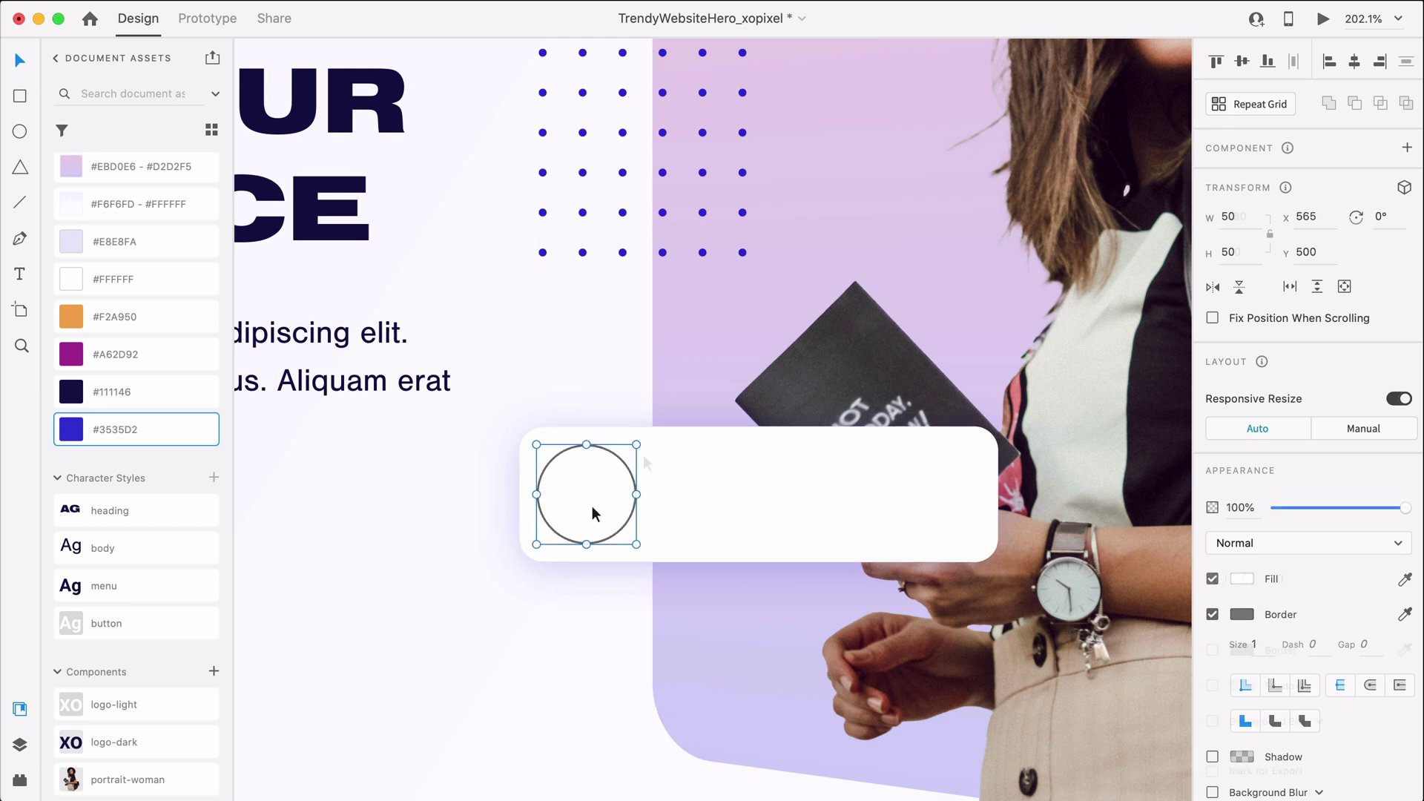
key("Escape")
key("r")
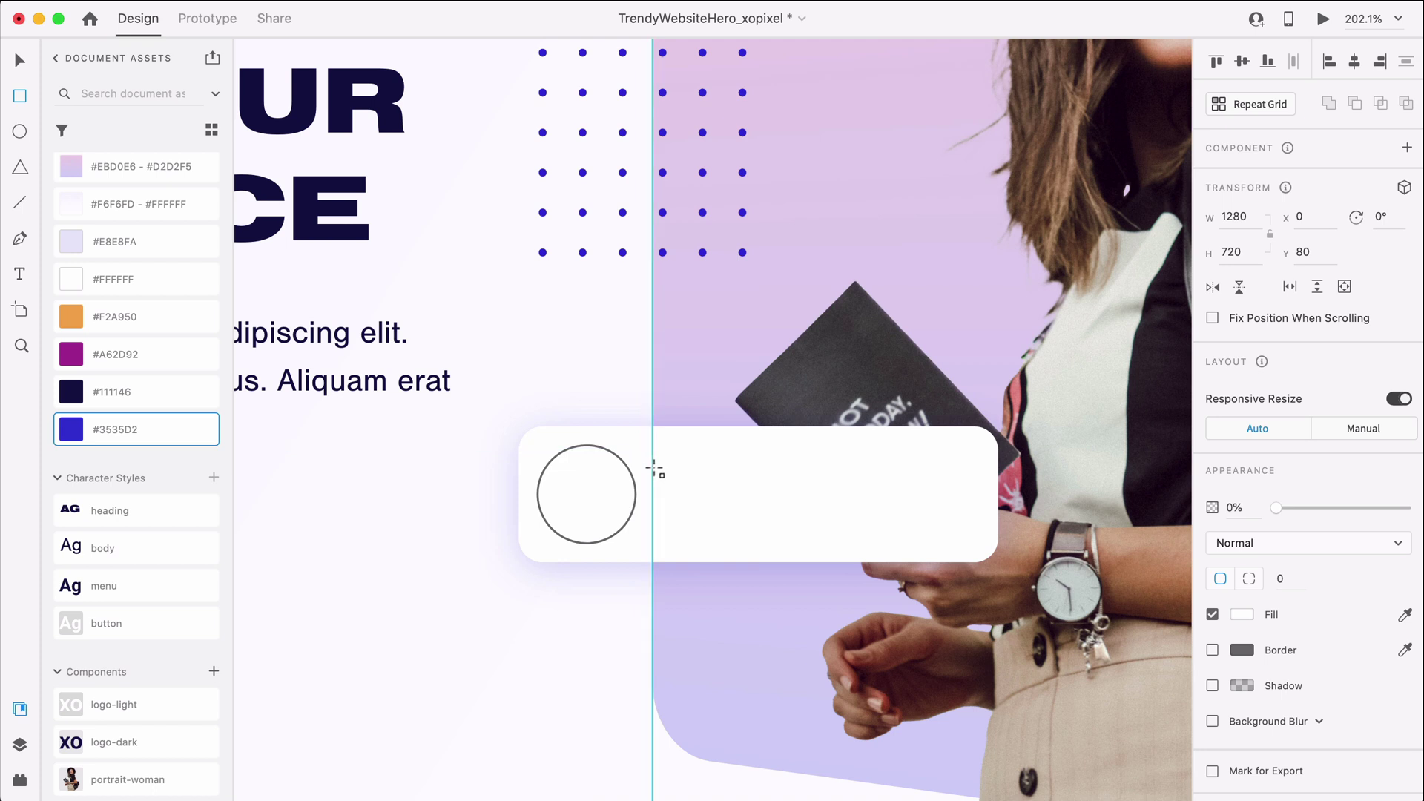
mouse_move(656, 471)
left_mouse_down()
mouse_move(732, 500)
mouse_move(952, 499)
left_mouse_up()
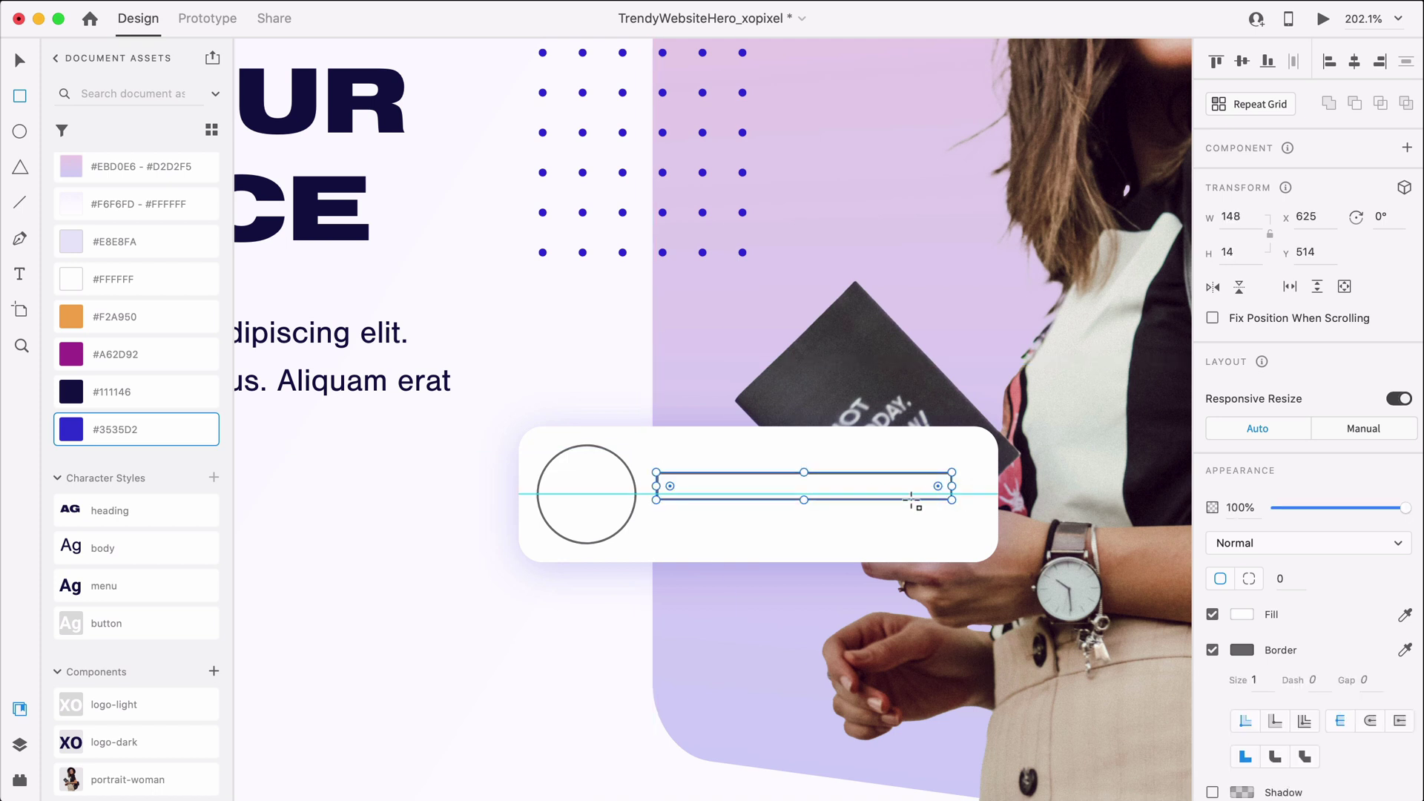
- Fill the bar #E8E8FA, round its ends fully and remove its border
left_click(167, 245)
key("v")
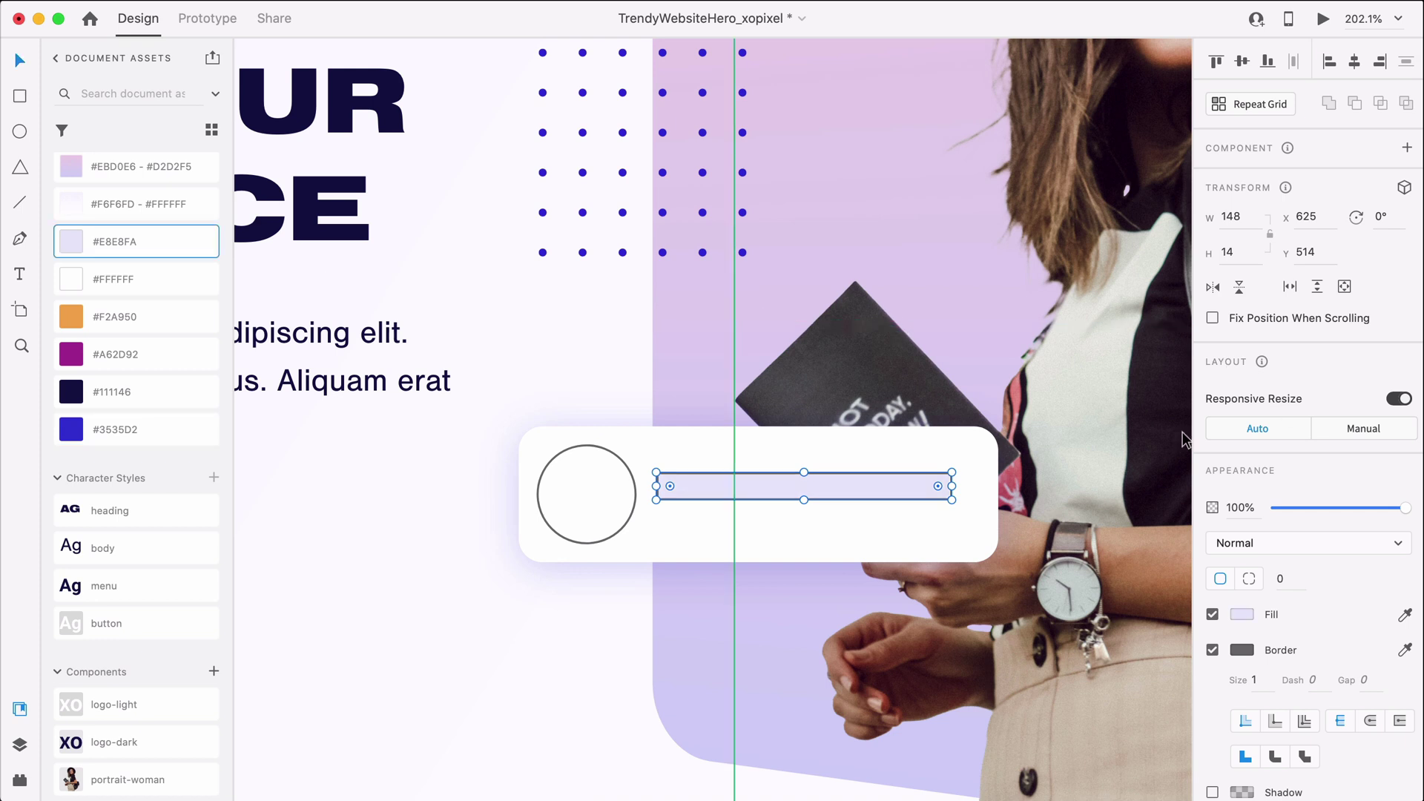
left_click_drag(936, 484, 852, 474)
left_click(1214, 649)
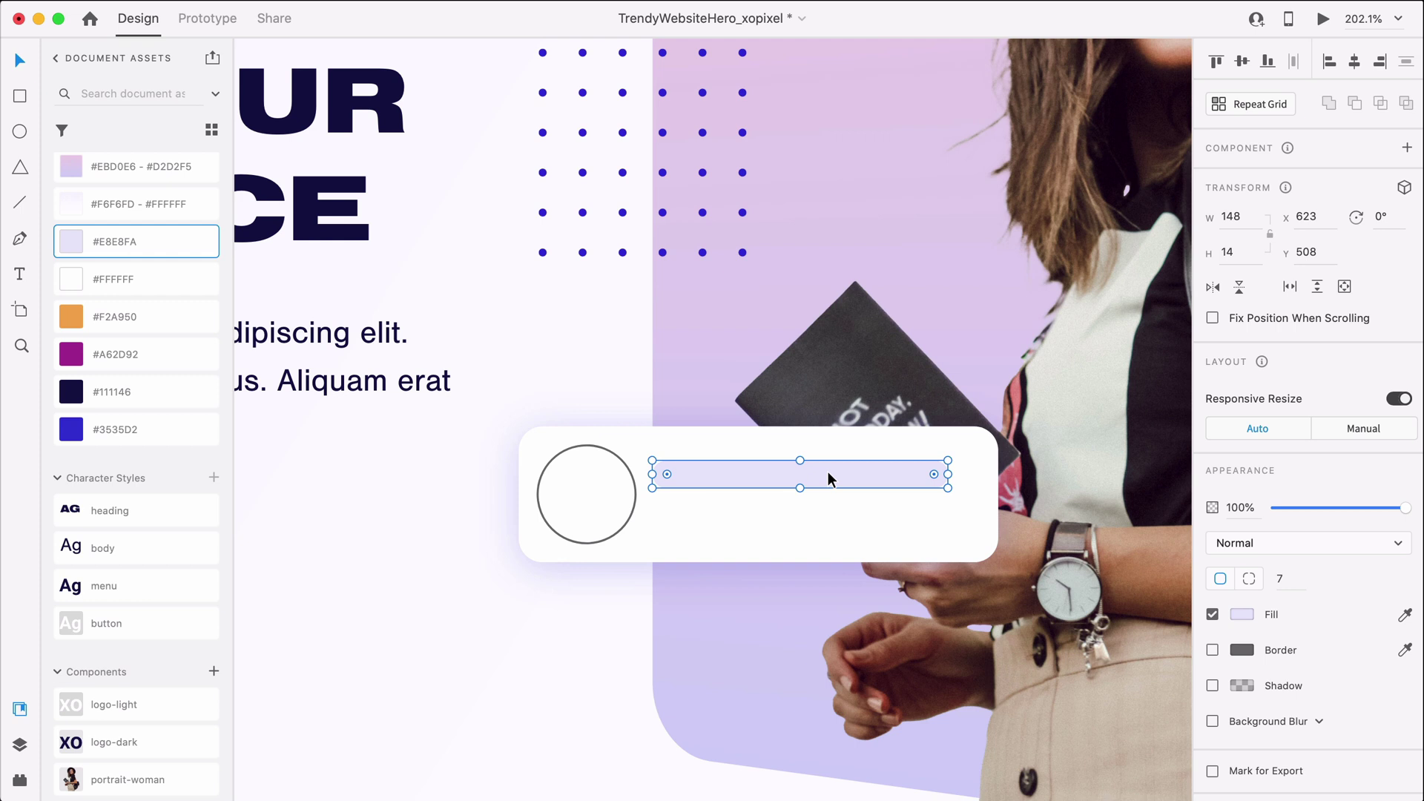
left_click_drag(644, 468, 644, 469)
- Duplicate the bar just below and shorten the copy to 99 wide
left_click_drag(755, 466, 759, 509)
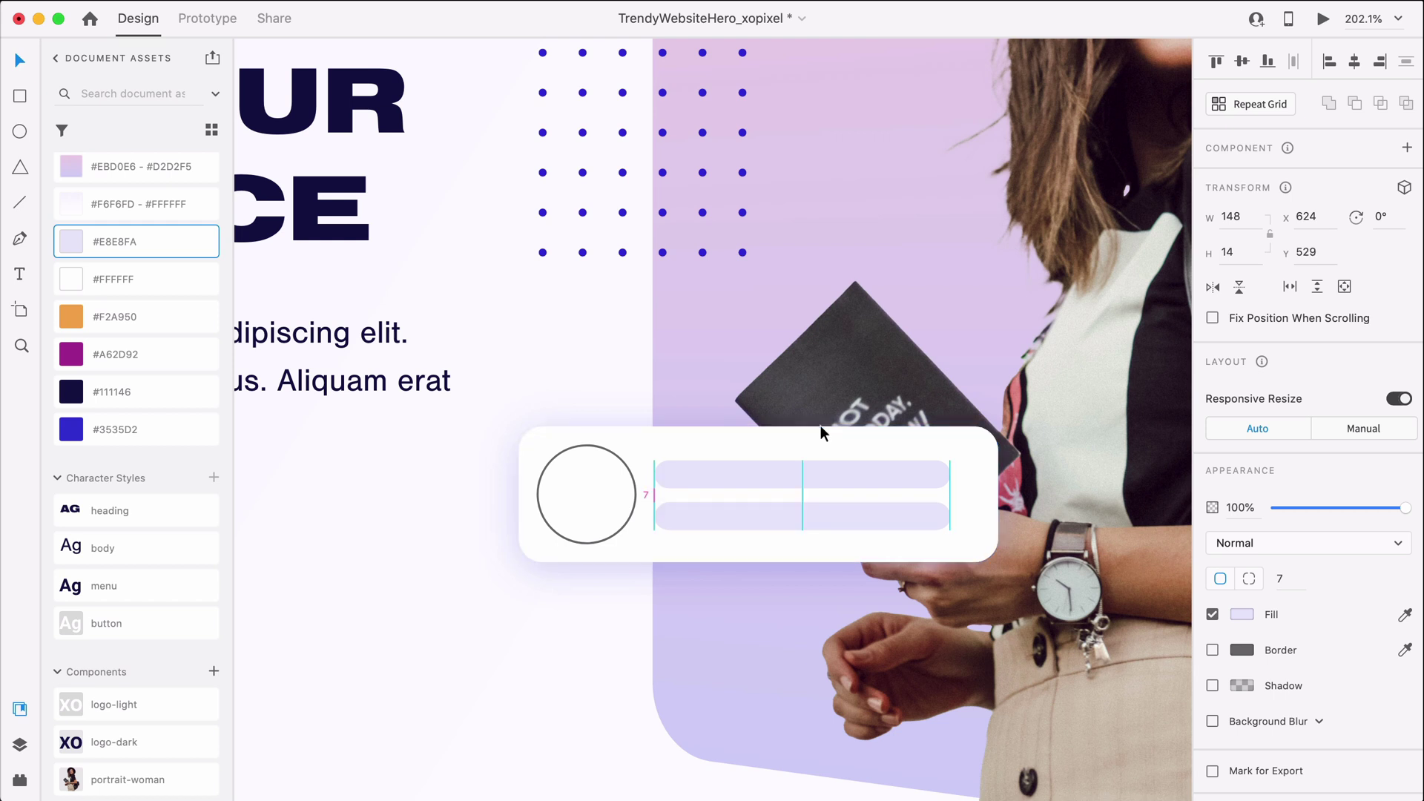
left_click(786, 470, "shift")
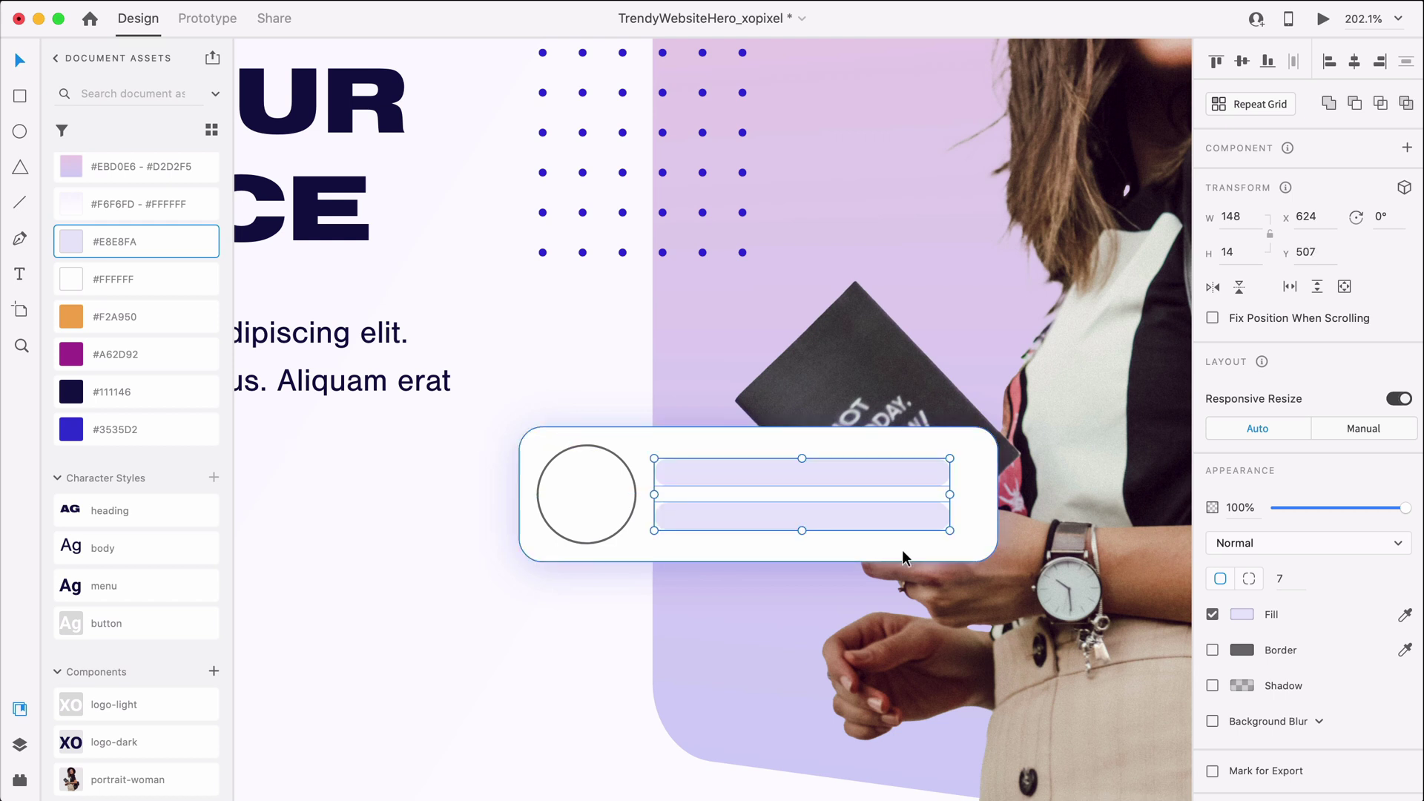
left_click(924, 515)
left_click_drag(950, 515, 868, 522)
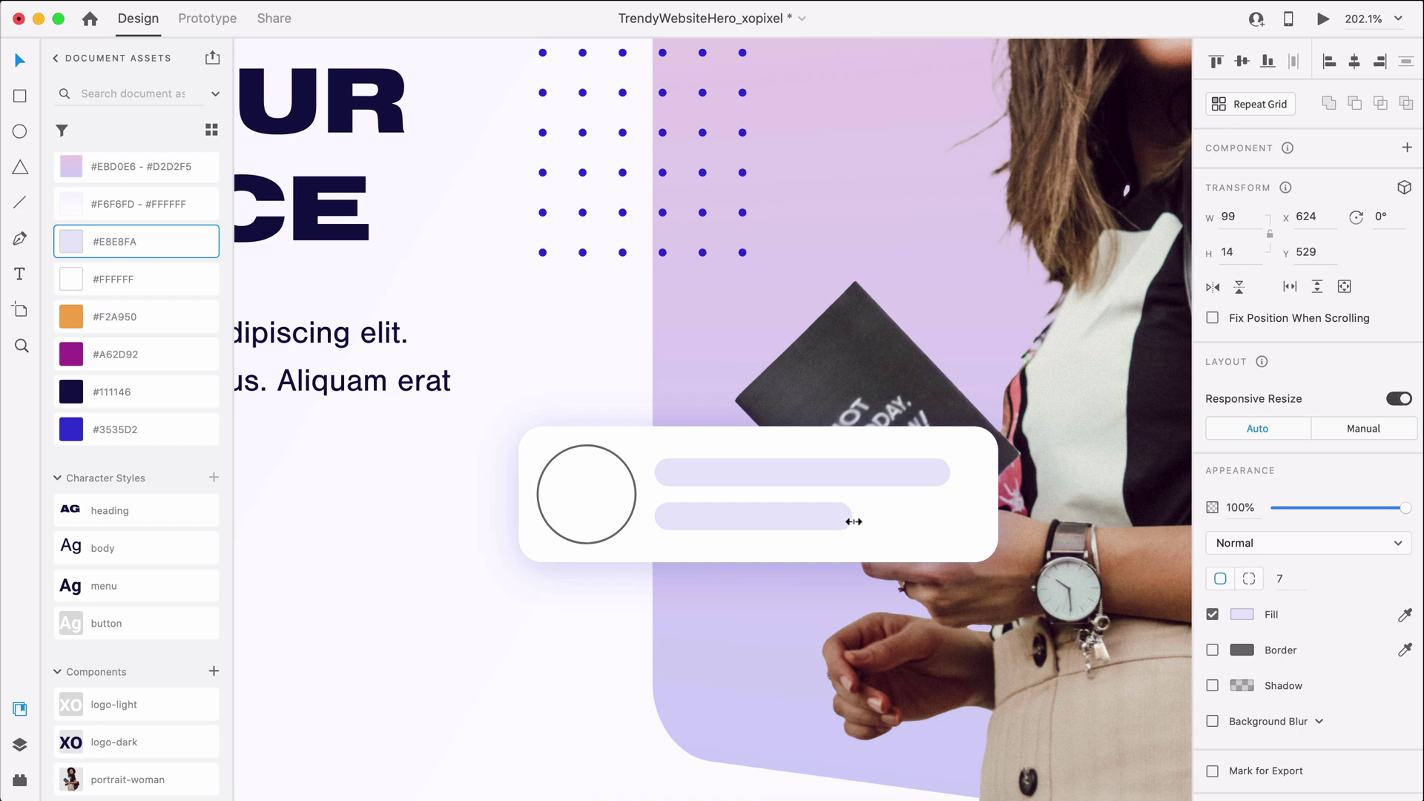
left_click(851, 599)
- Select the whole user card and position it beside the dot grid with small arrow-key nudges
left_click(601, 605)
scroll(601, 608, "down", 5)
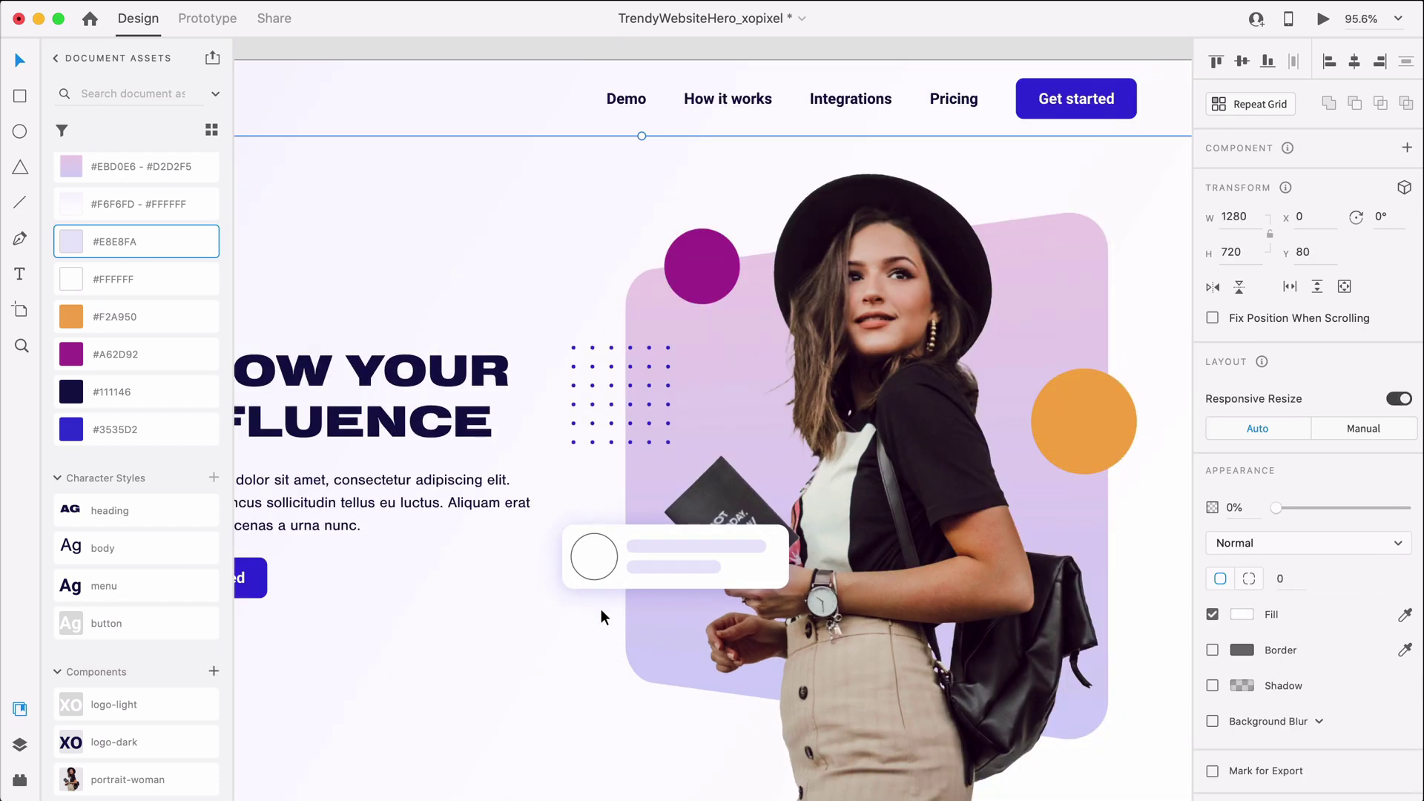
scroll(600, 608, "up", 8)
scroll(601, 609, "right", 2)
left_click(513, 473)
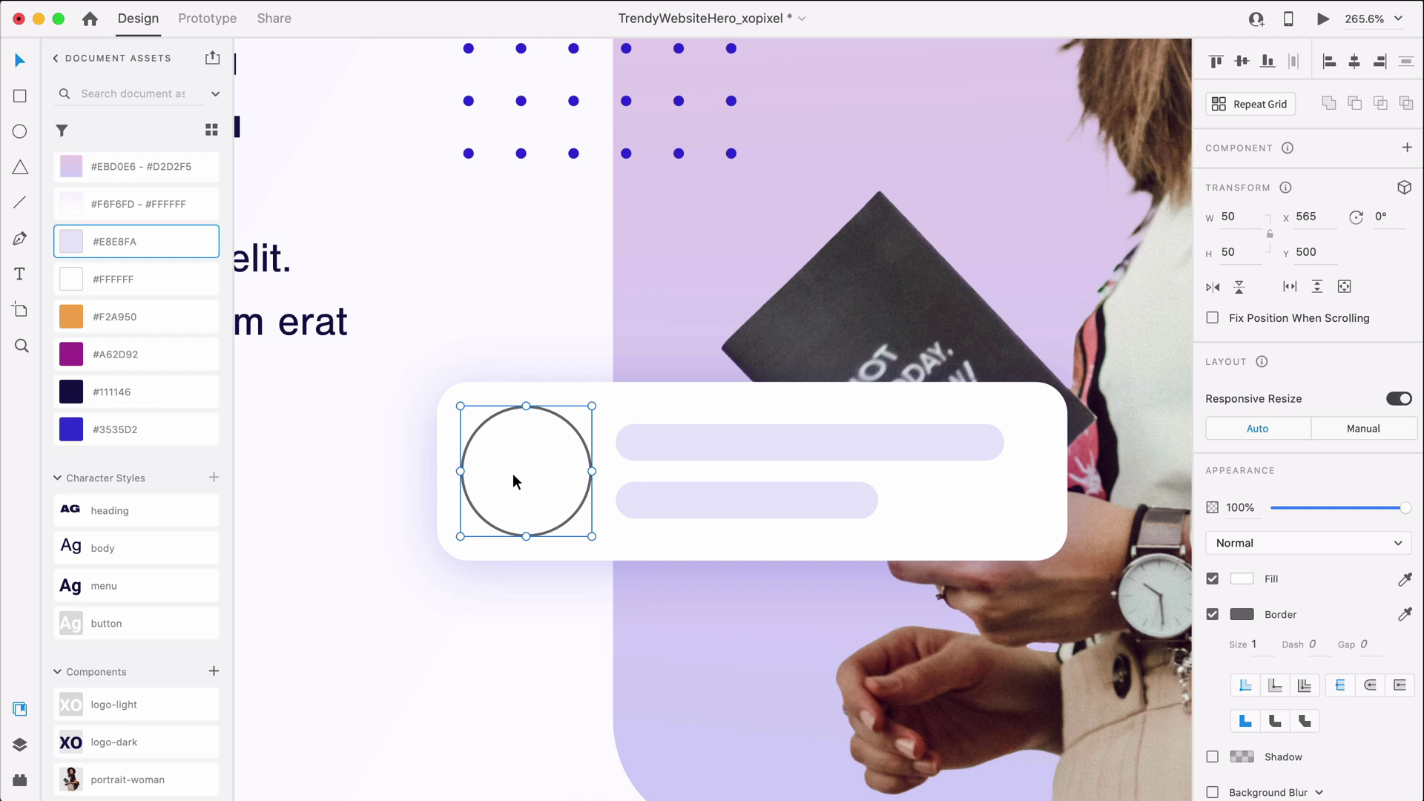
left_click(668, 439, "shift")
left_click(666, 494, "shift")
left_click(670, 390, "shift")
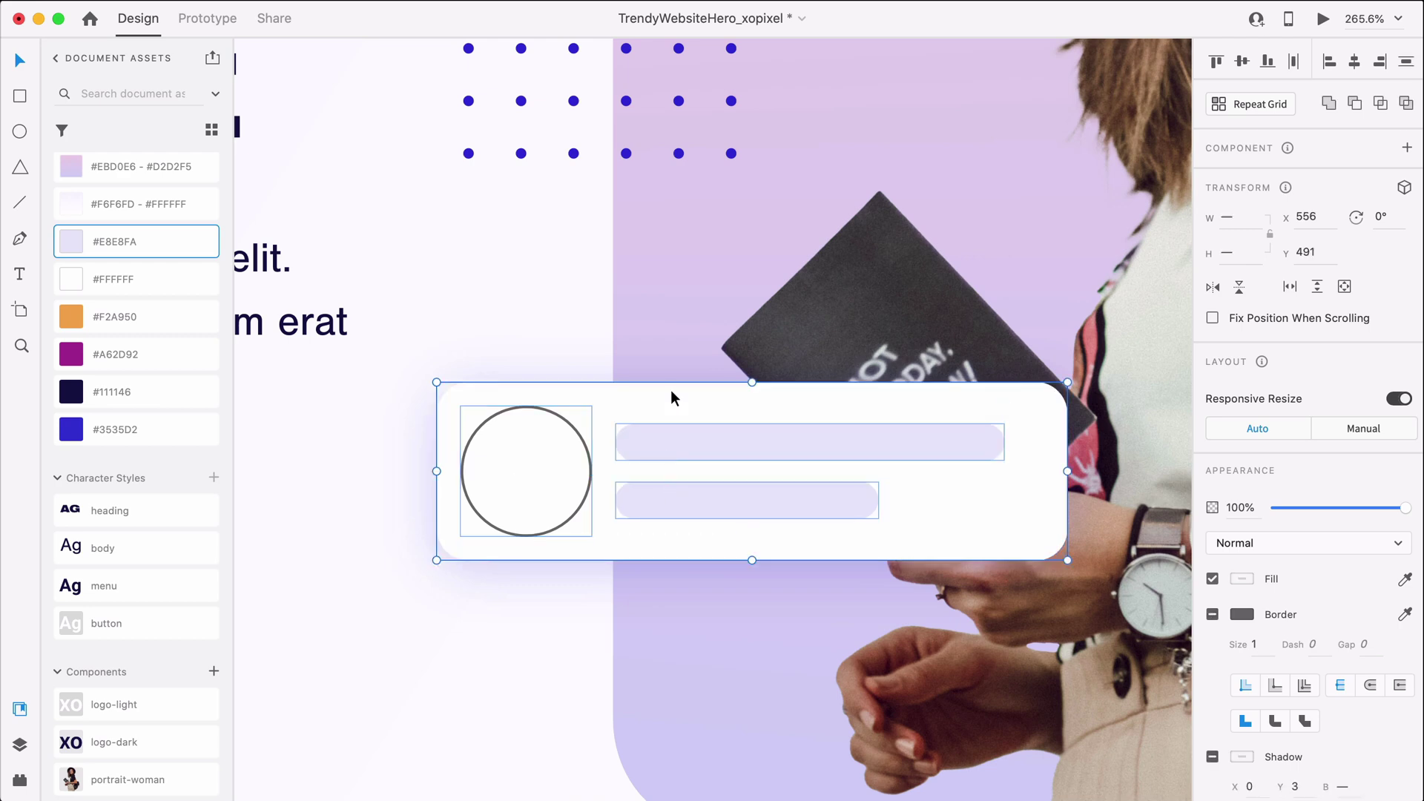
scroll(696, 492, "down", 5)
left_click_drag(696, 492, 723, 362)
scroll(723, 363, "up", 3)
key("Left")
key("Left")
key("Left")
key("Down")
key("Down")
key("Down")
key("Down")
key("Down")
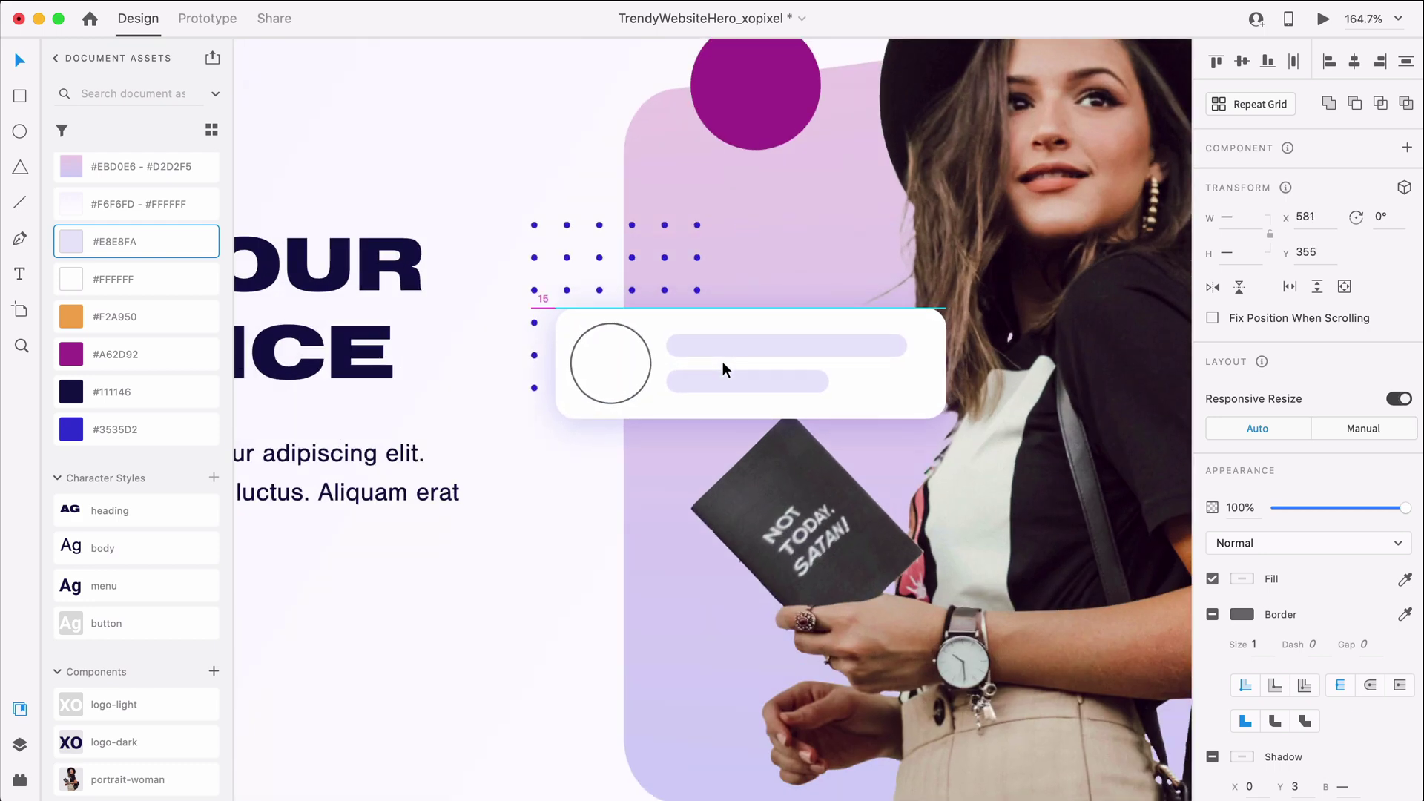
key("Up")
key("Up")
key("Up")
key("Up")
key("Up")
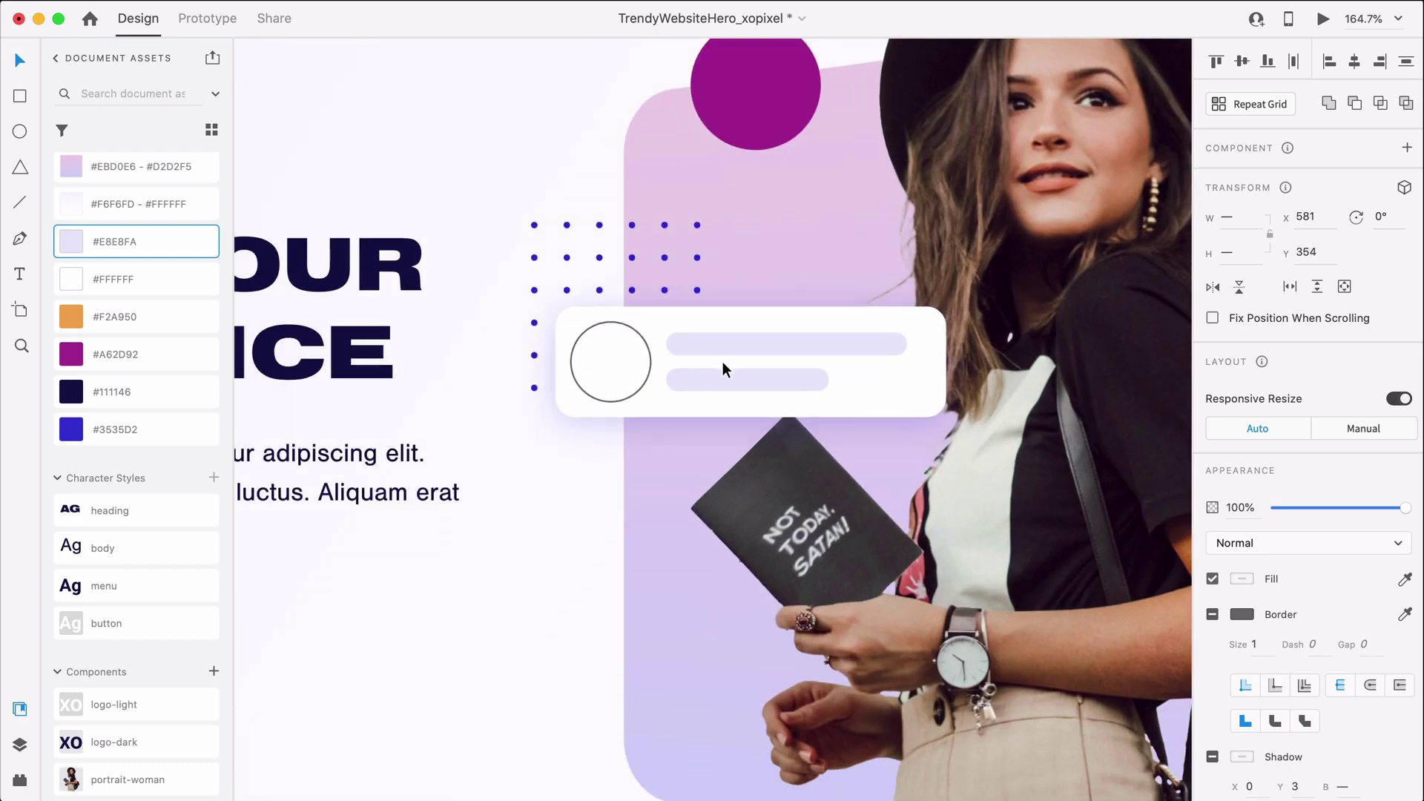
key("Right")
key("Right")
key("Right")
key("Right")
key("Right")
key("Right")
key("Right")
key("Right")
key("Right")
key("Right")
key("Right")
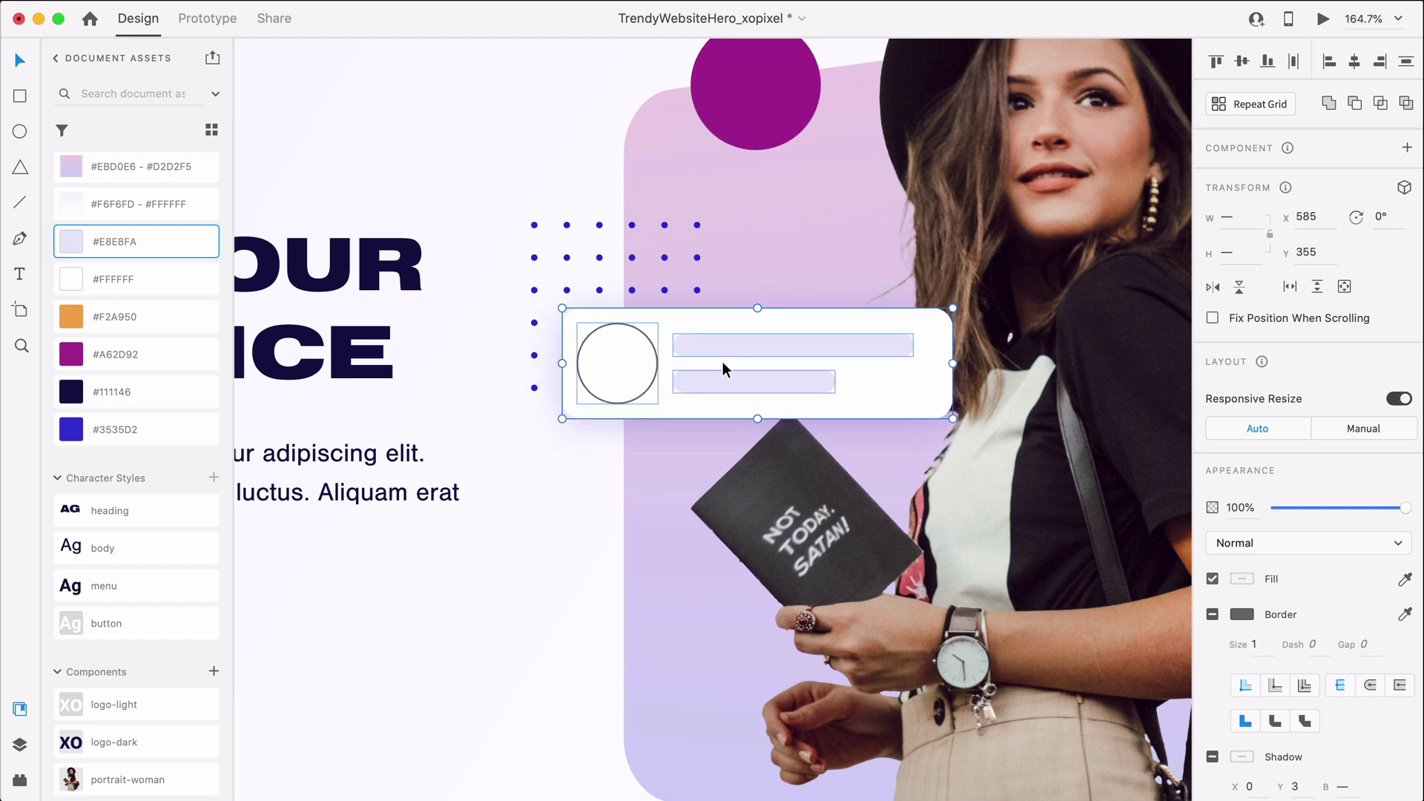
key("Left")
key("Left")
key("Left")
key("Left")
key("Left")
key("Left")
key("Left")
key("Left")
key("Left")
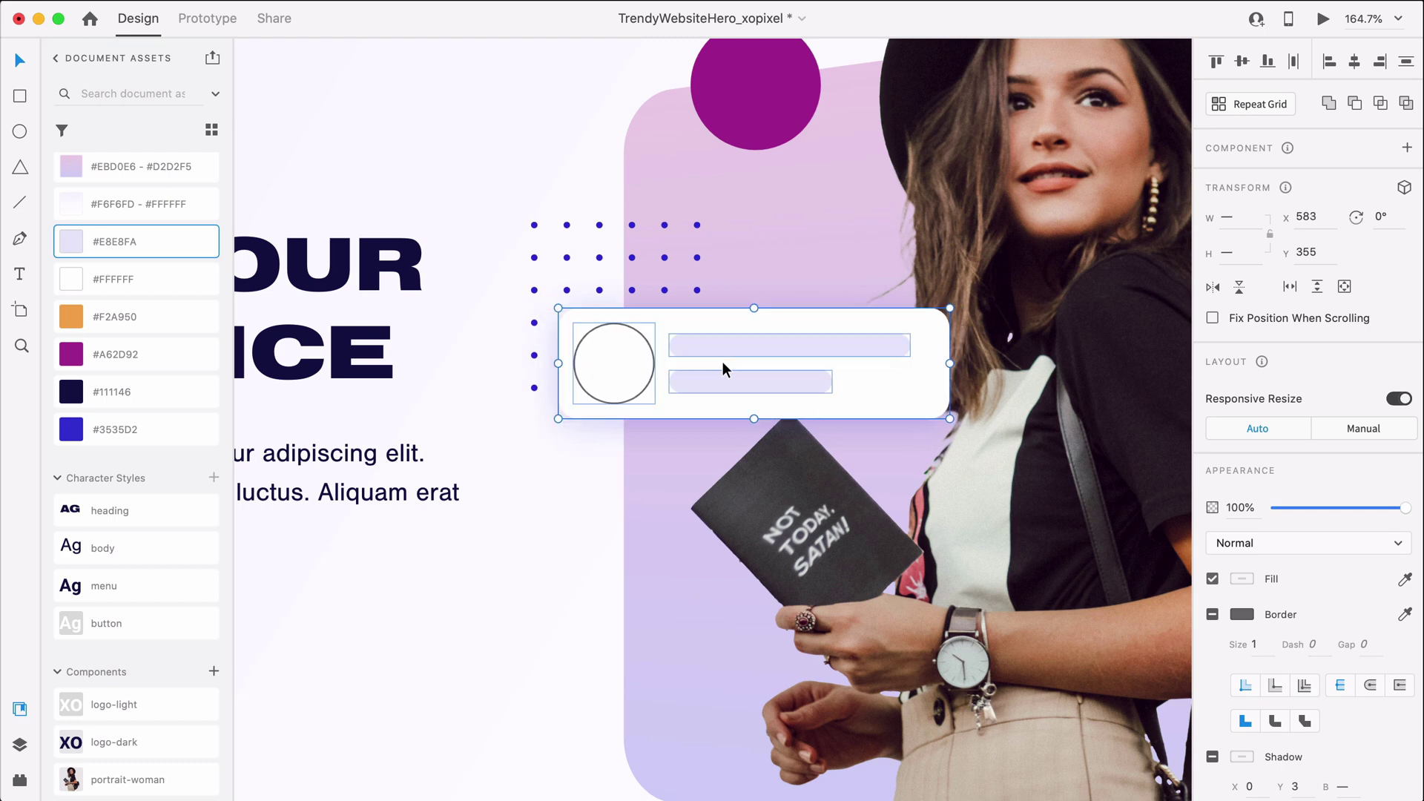
scroll(723, 362, "down", 5)
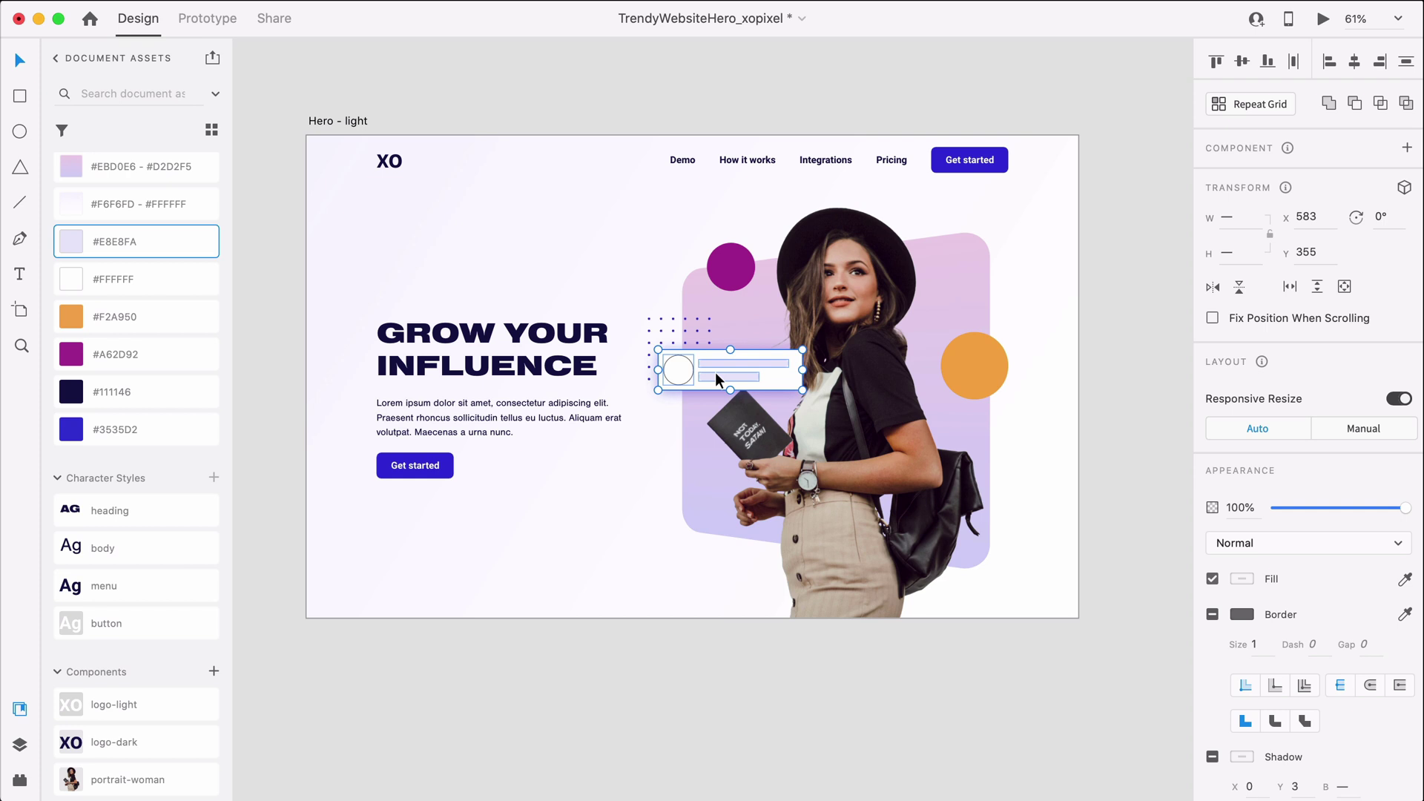
- Duplicate the user card lower right, beside the woman's bag
left_click_drag(716, 374, 919, 473)
key("super+shift+apostrophe")
key("super+shift+apostrophe")
left_click(923, 659)
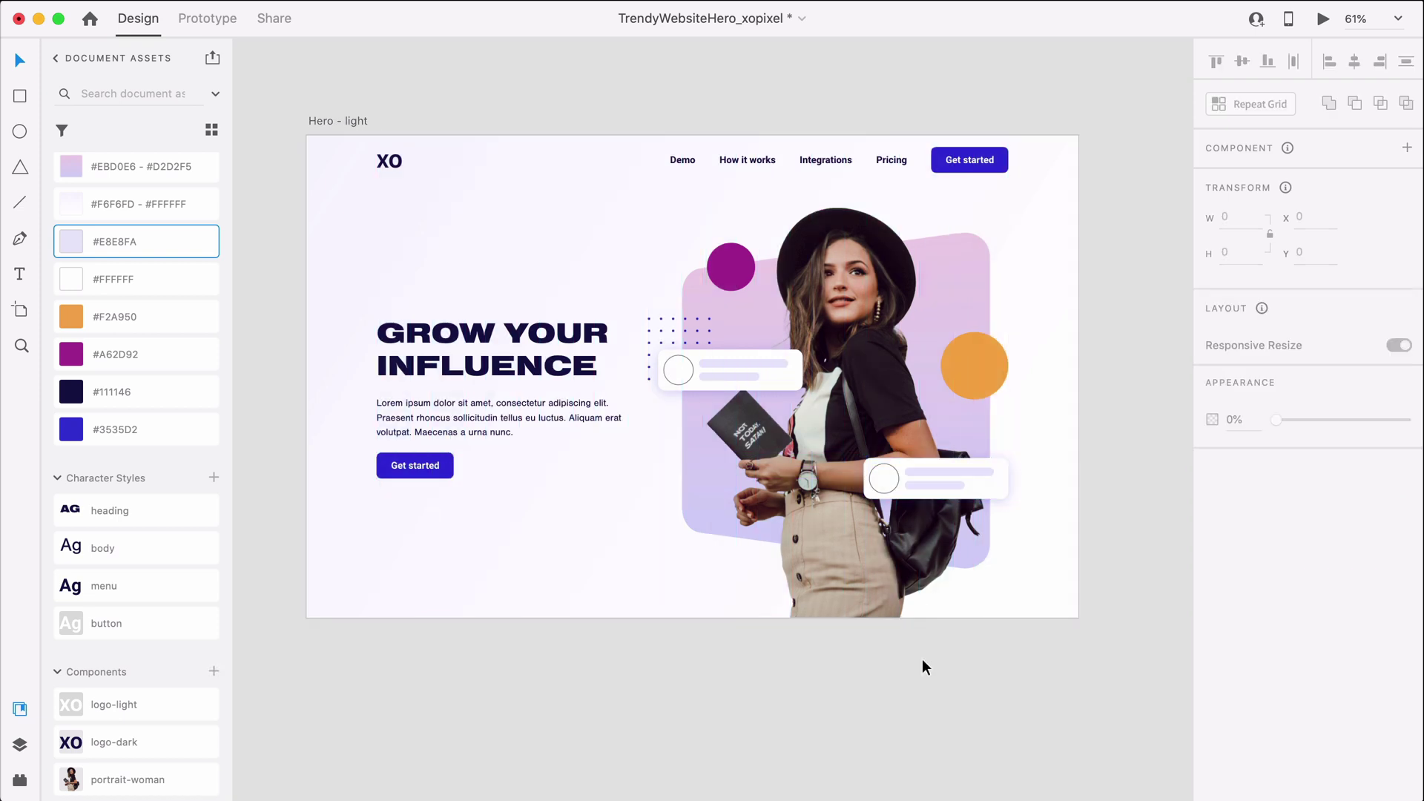
- Fill both avatar circles with two face photos picked in the UI Faces plugin
left_click(683, 376)
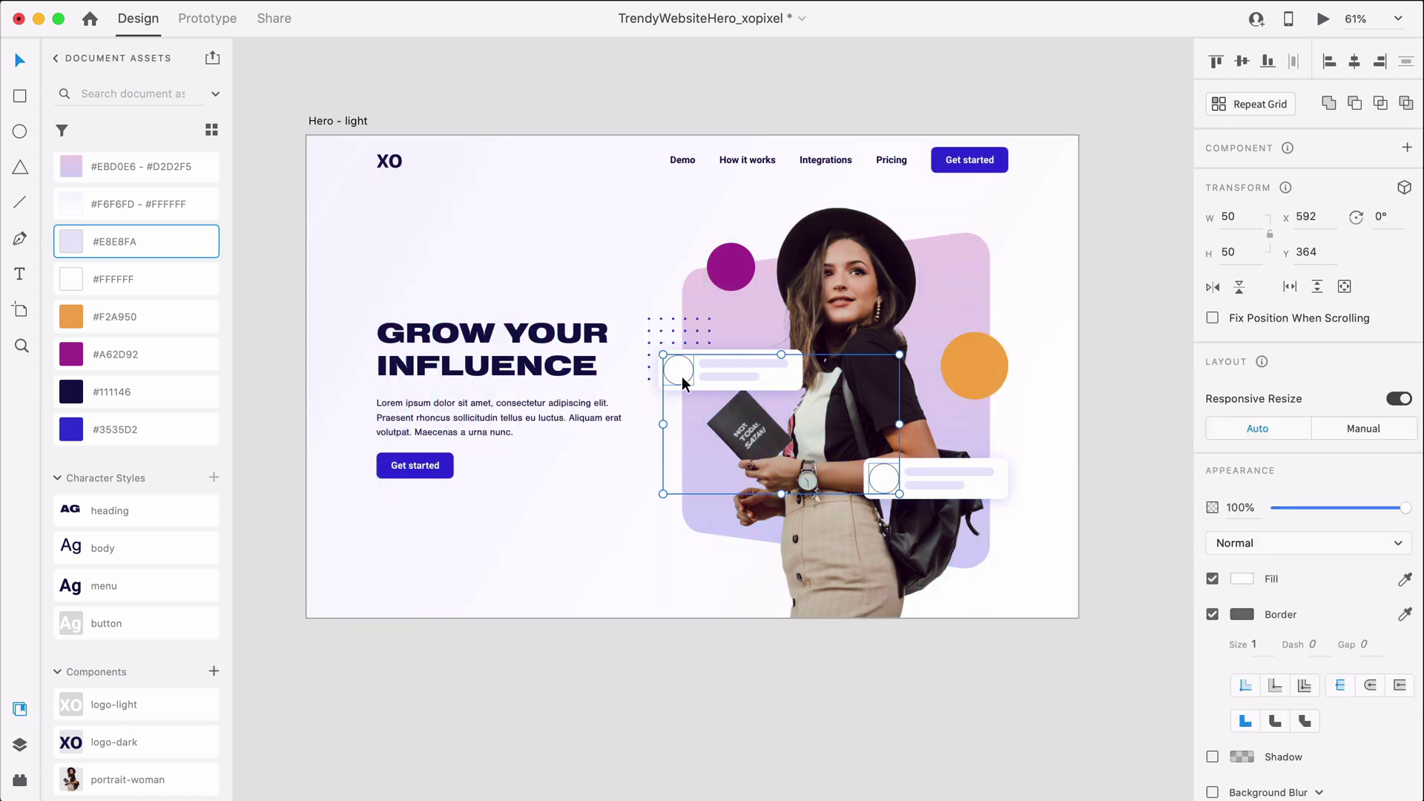
left_click(20, 779)
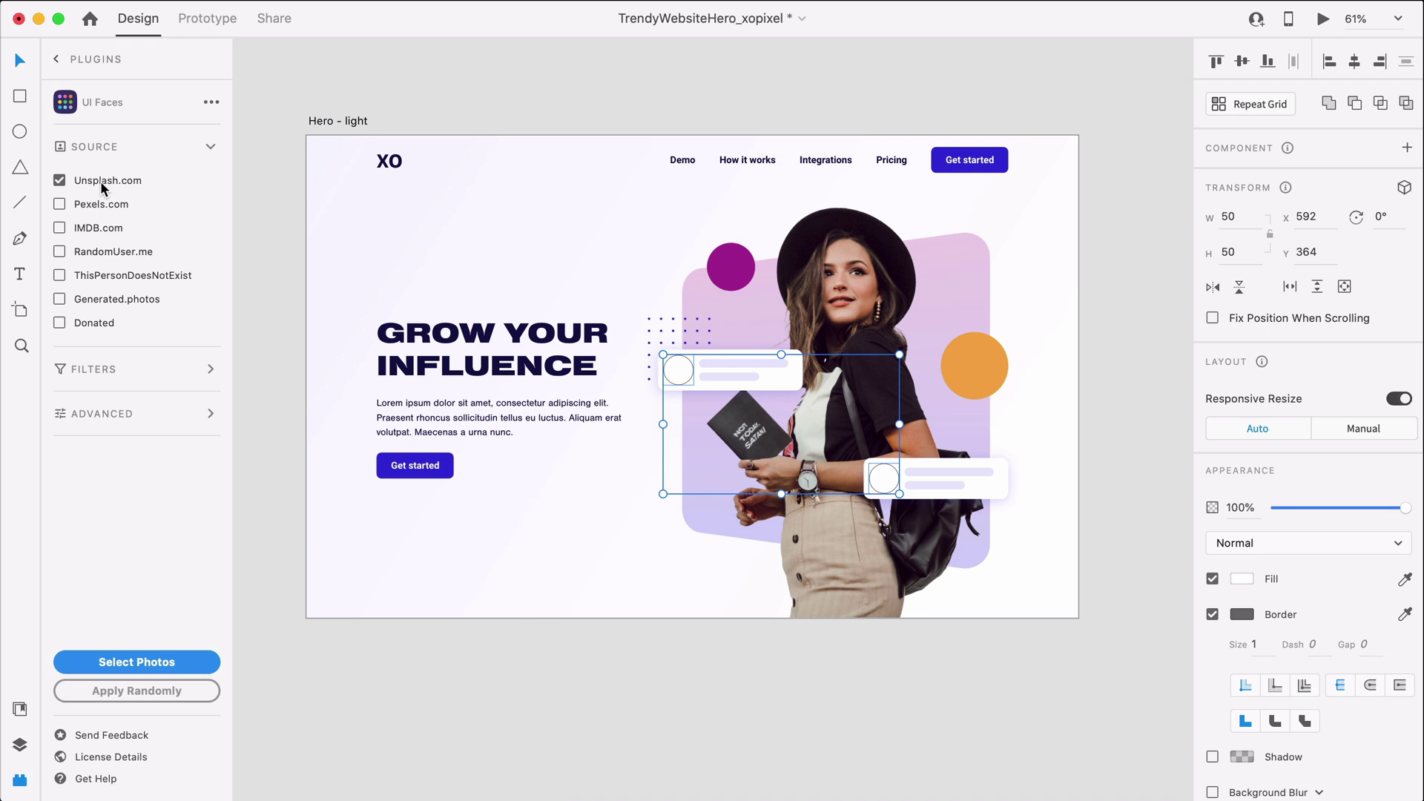
left_click(148, 661)
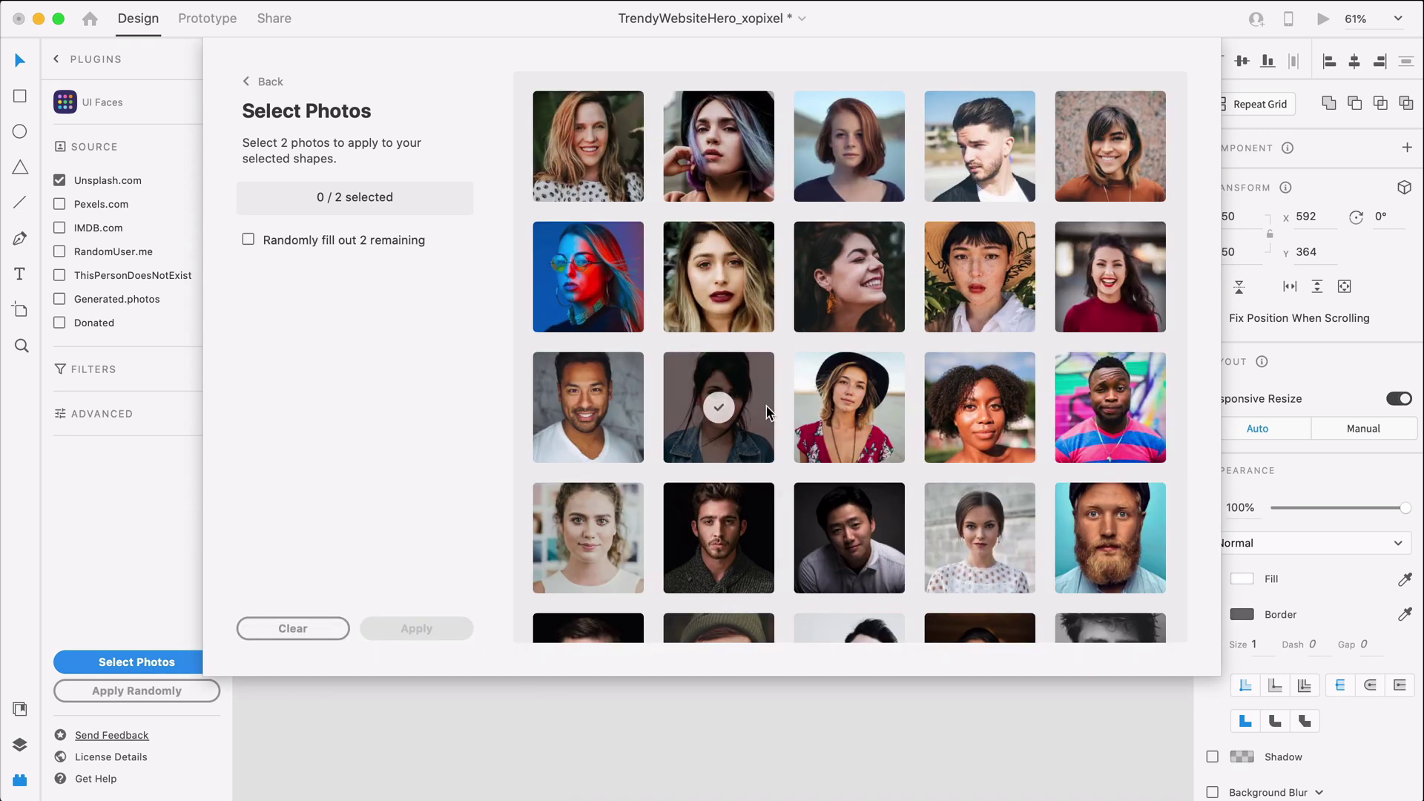
left_click(996, 424)
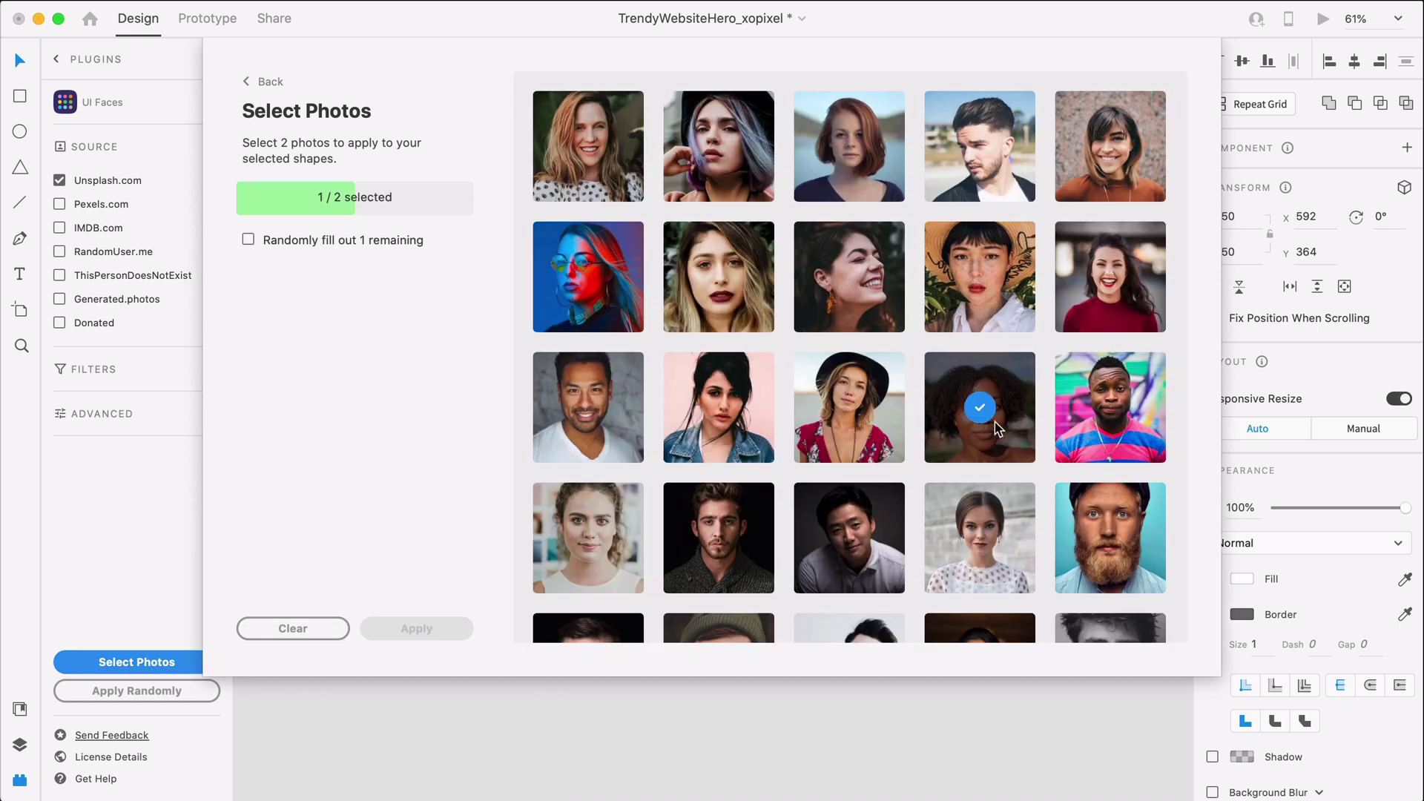
left_click(1107, 136)
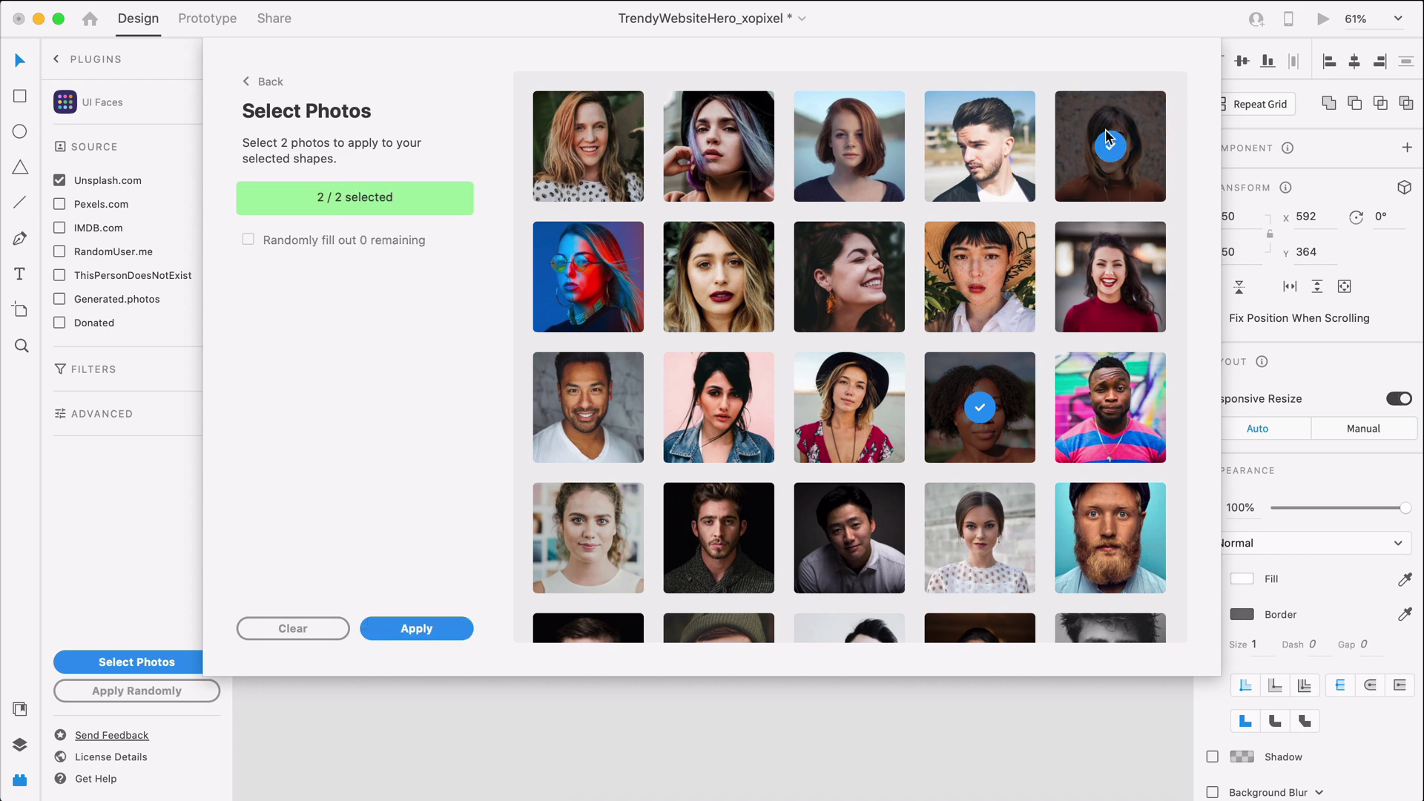
left_click(392, 629)
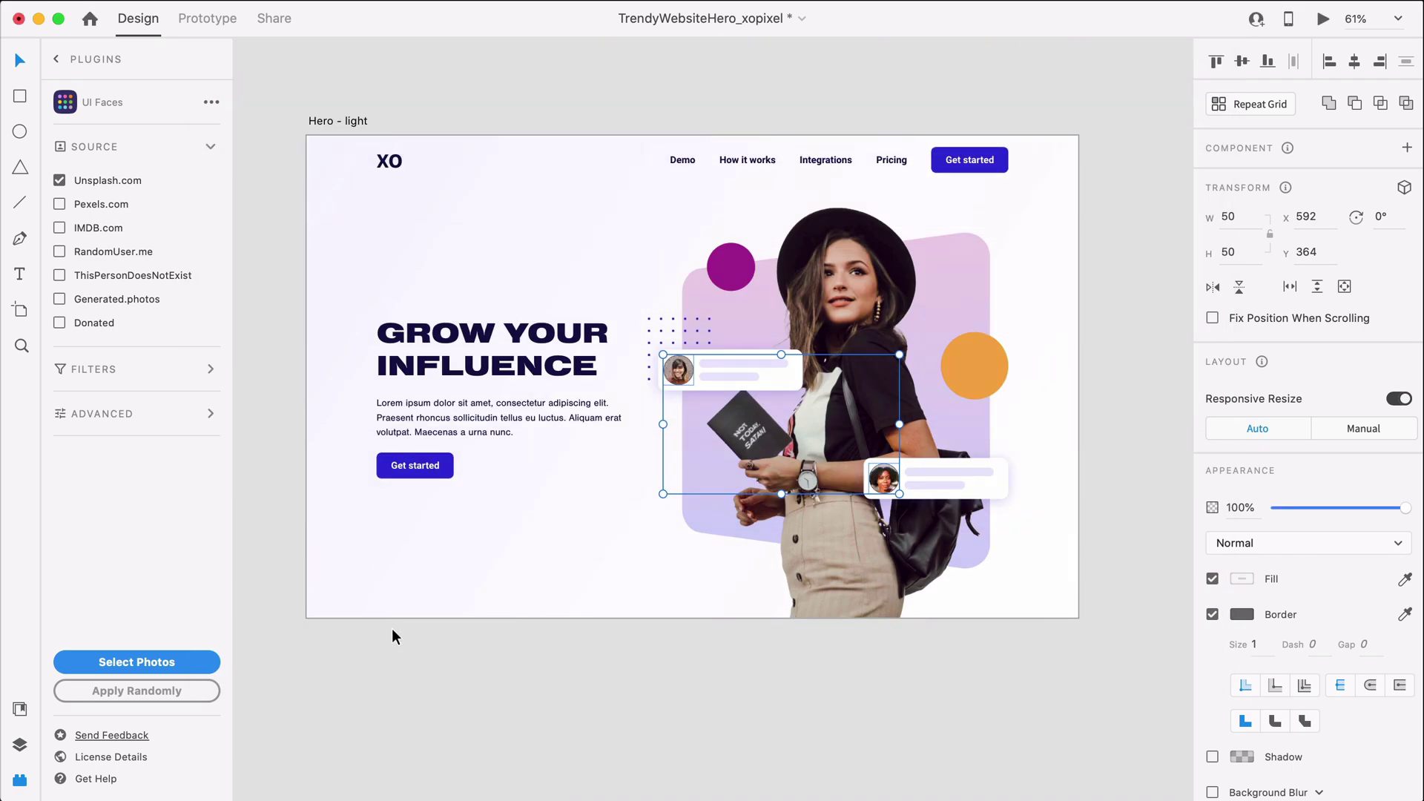
left_click(888, 649)
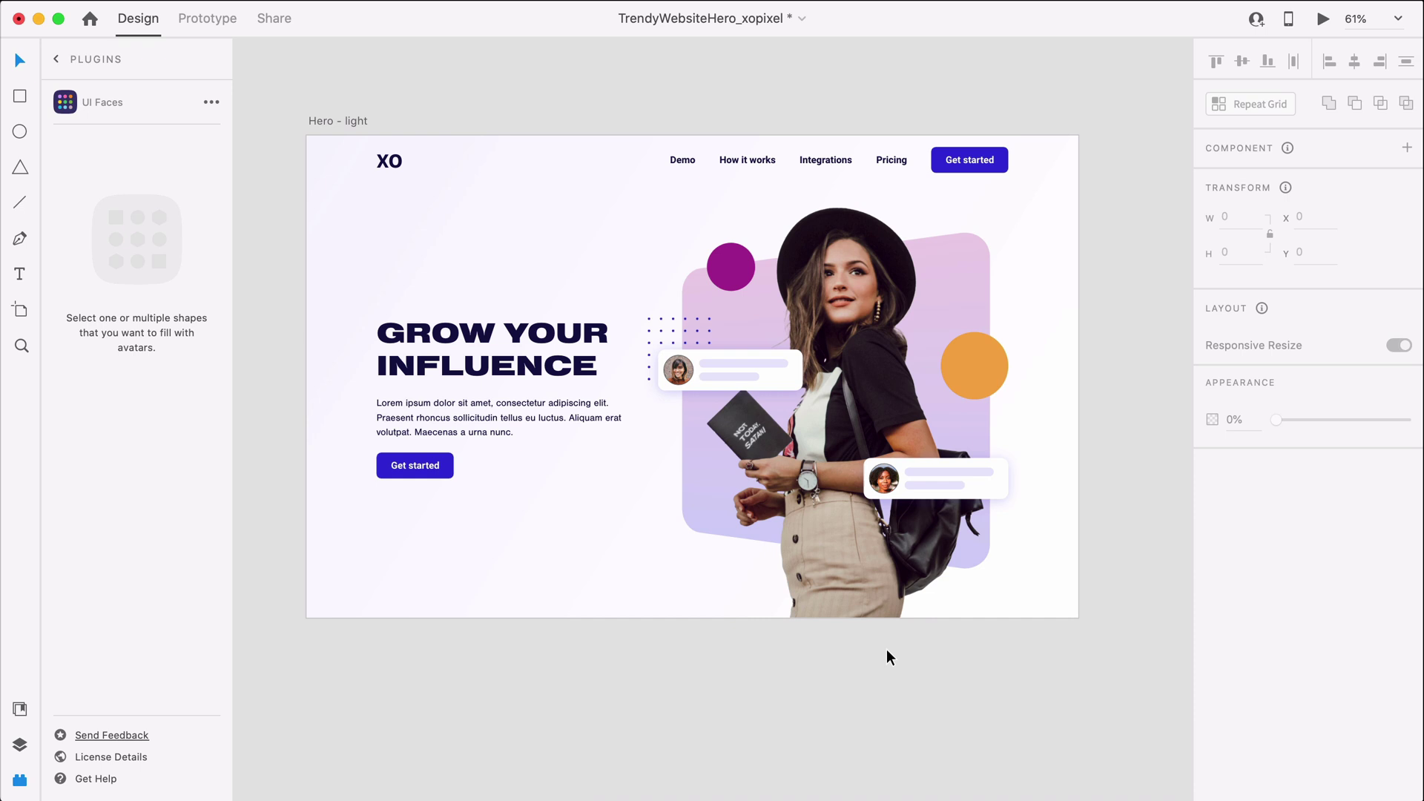
- Select both face-photo avatar circles and turn off their border
left_click(21, 710)
scroll(667, 400, "up", 2)
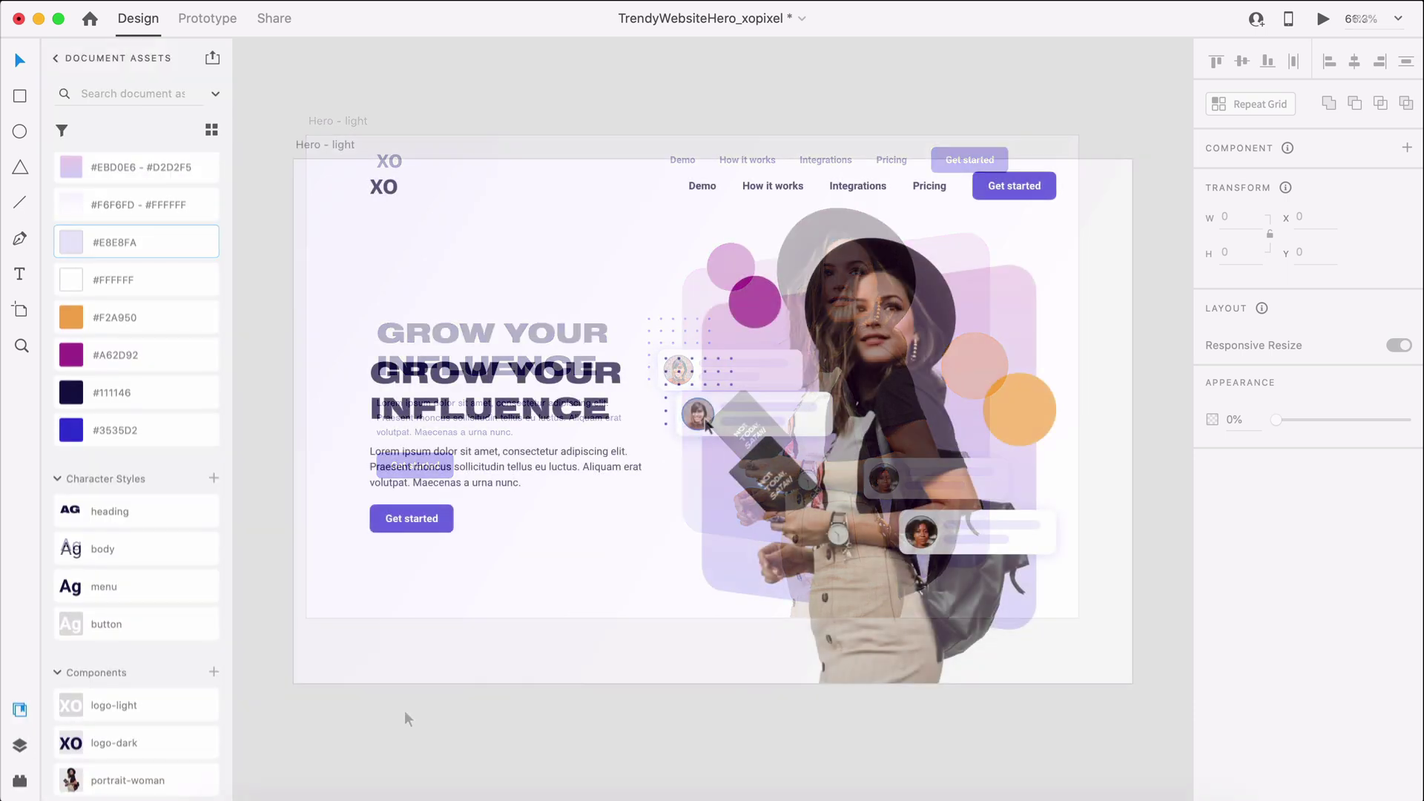
left_click(705, 417)
left_click(921, 532, "shift")
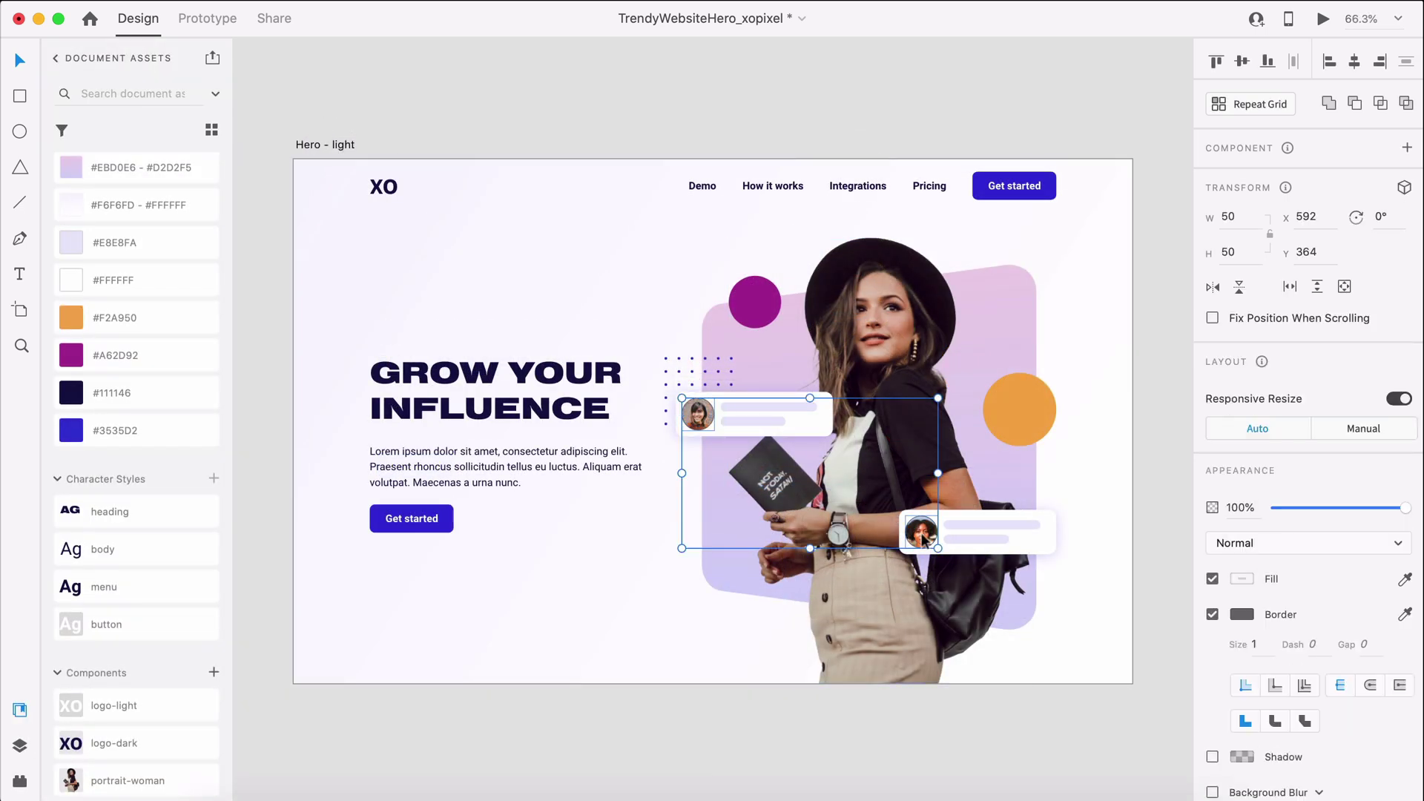
left_click(1213, 615)
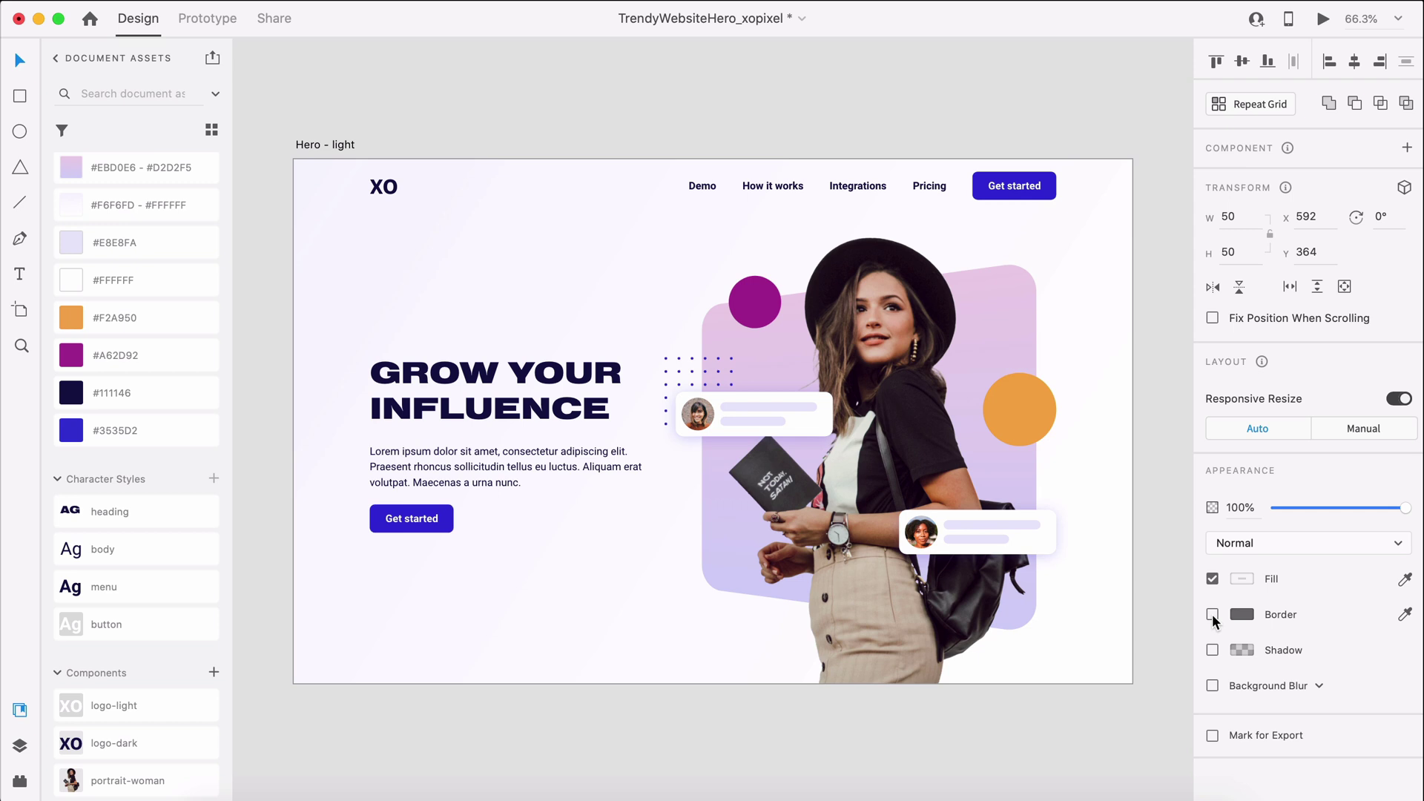
left_click(1164, 616)
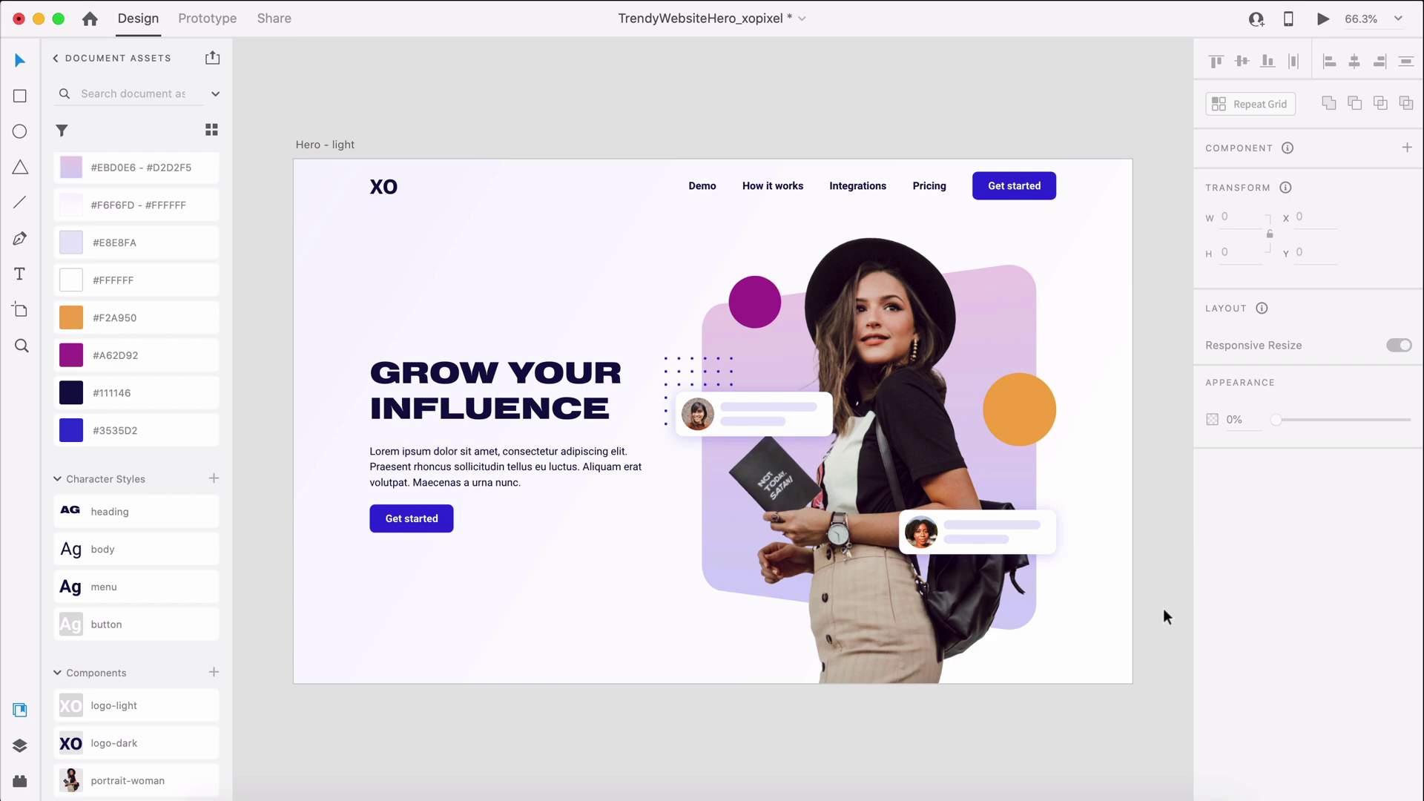
- Duplicate the Hero - light artboard, rename the copy 'Hero - dark', and reselect it
left_click(312, 146)
key("super+d")
double_click(339, 143)
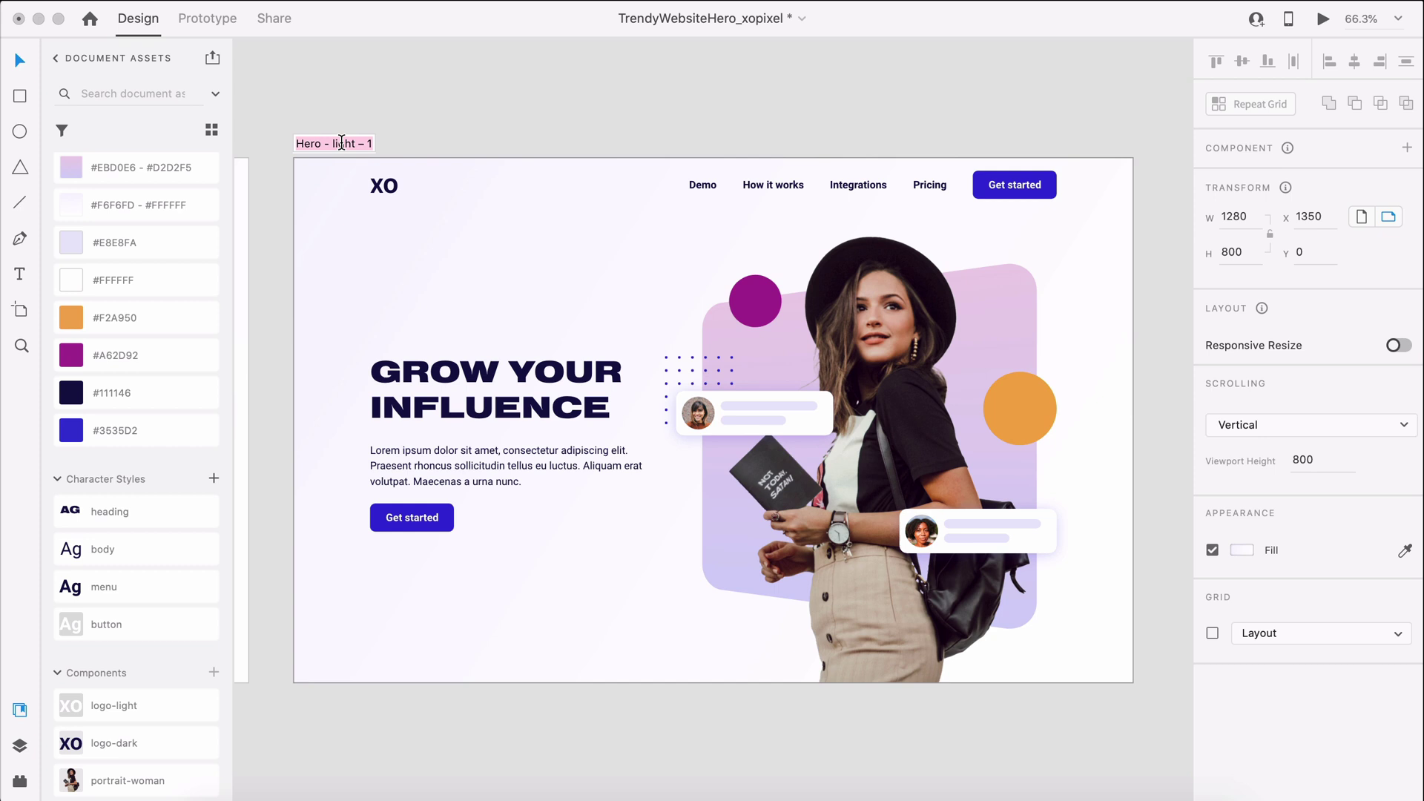
left_click(334, 143)
left_click_drag(332, 143, 407, 144)
type("dark")
key("Return")
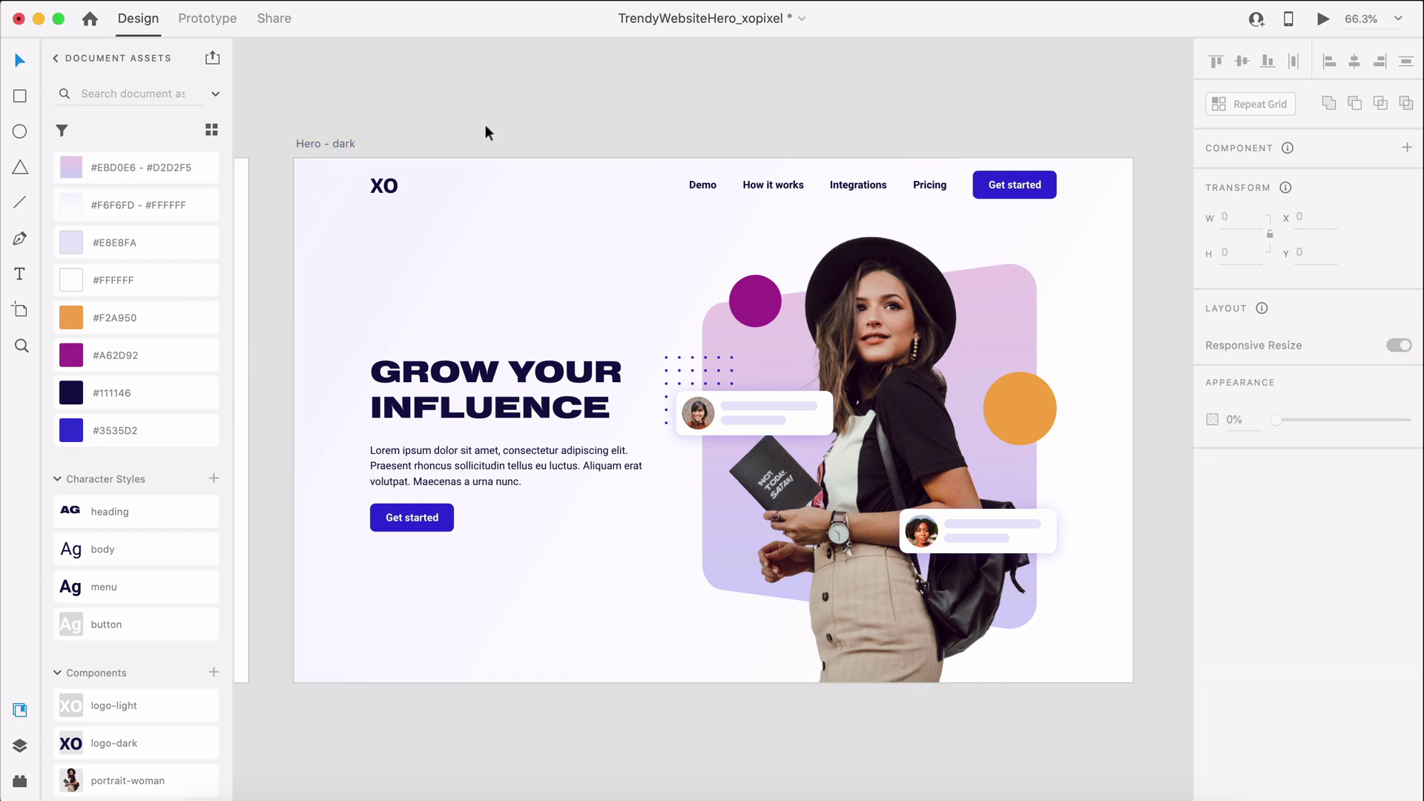
left_click(483, 131)
left_click(346, 144)
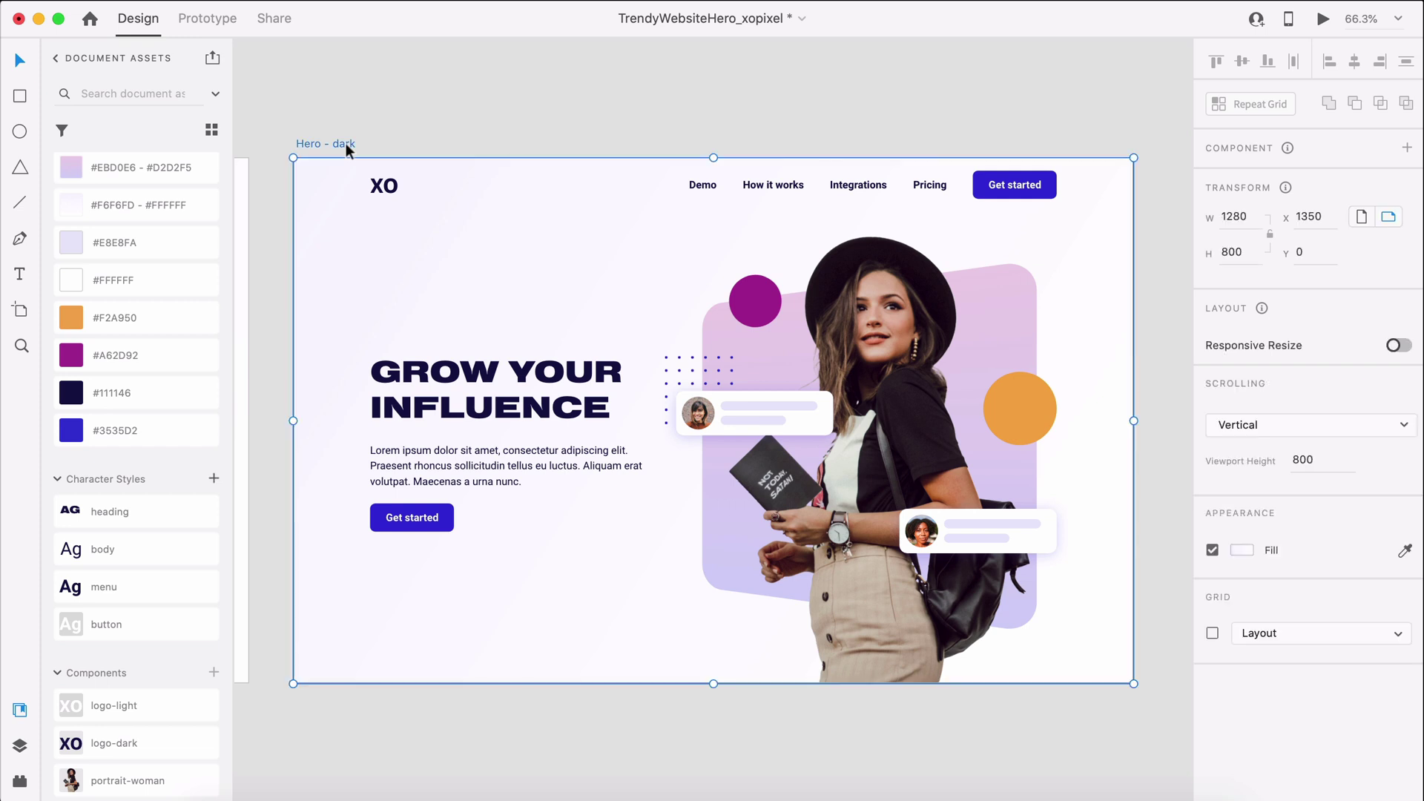
- Fill the artboard with navy #111146 and make the logo, menu, heading and paragraph #FFFFFF
left_click(201, 392)
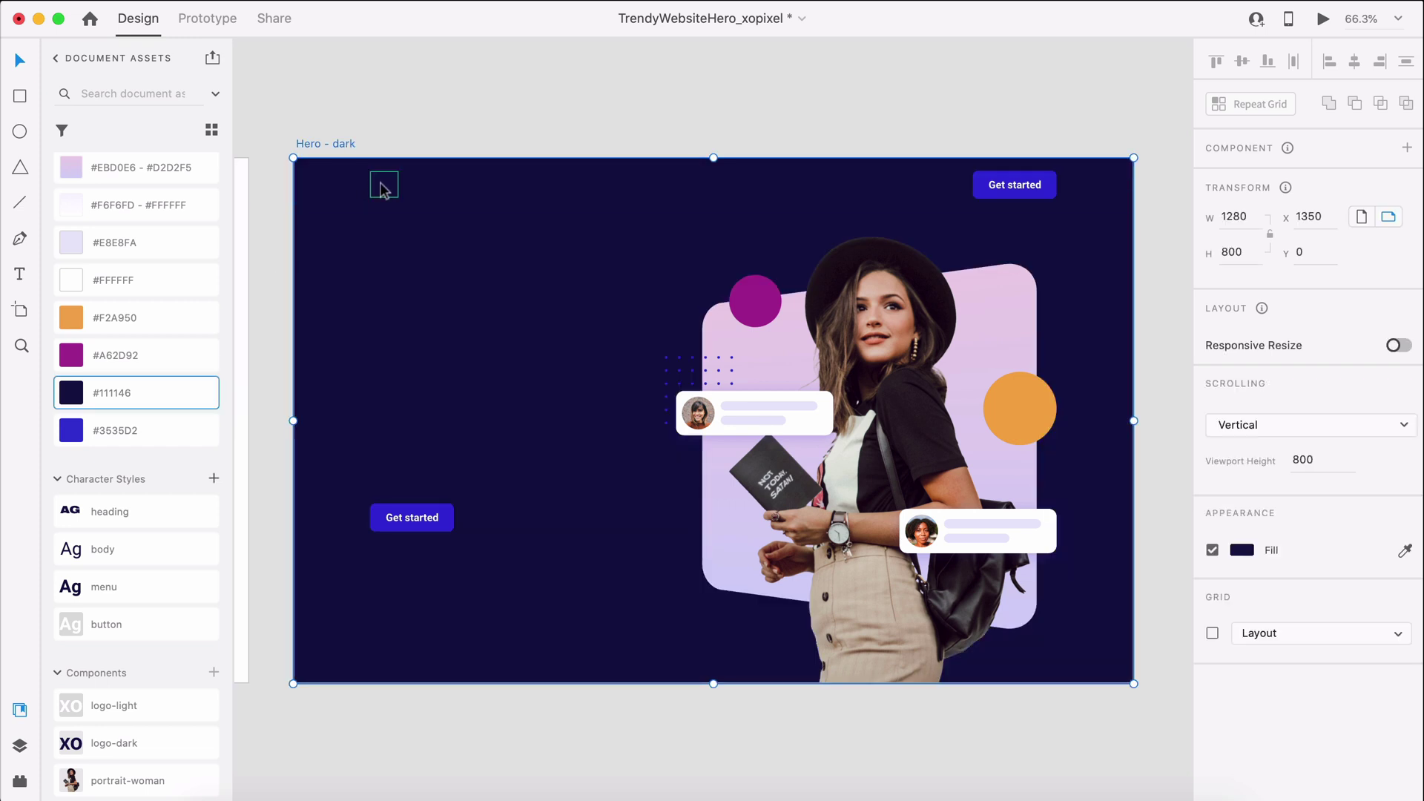
left_click(382, 181)
left_click(758, 192, "shift")
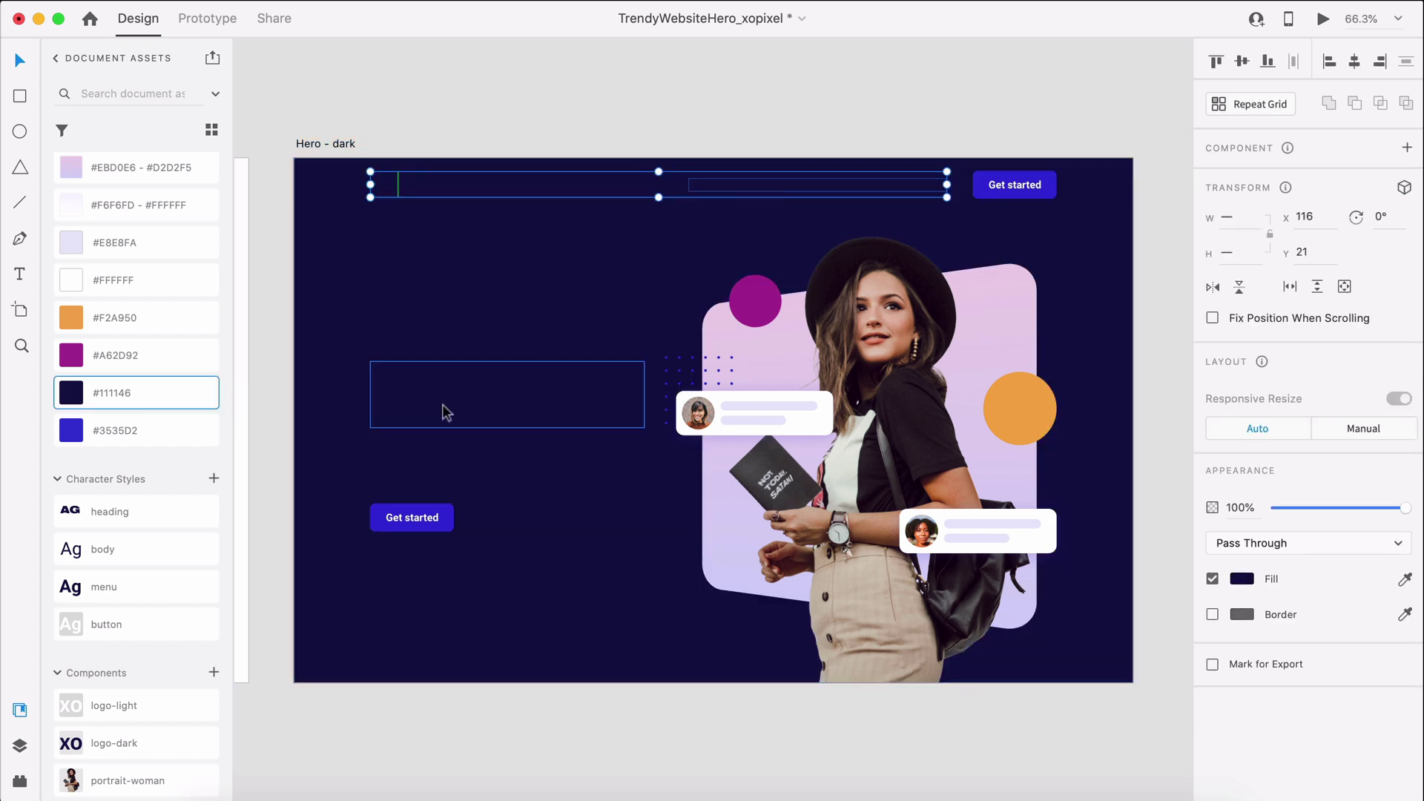
left_click(445, 410, "shift")
left_click(446, 458, "shift")
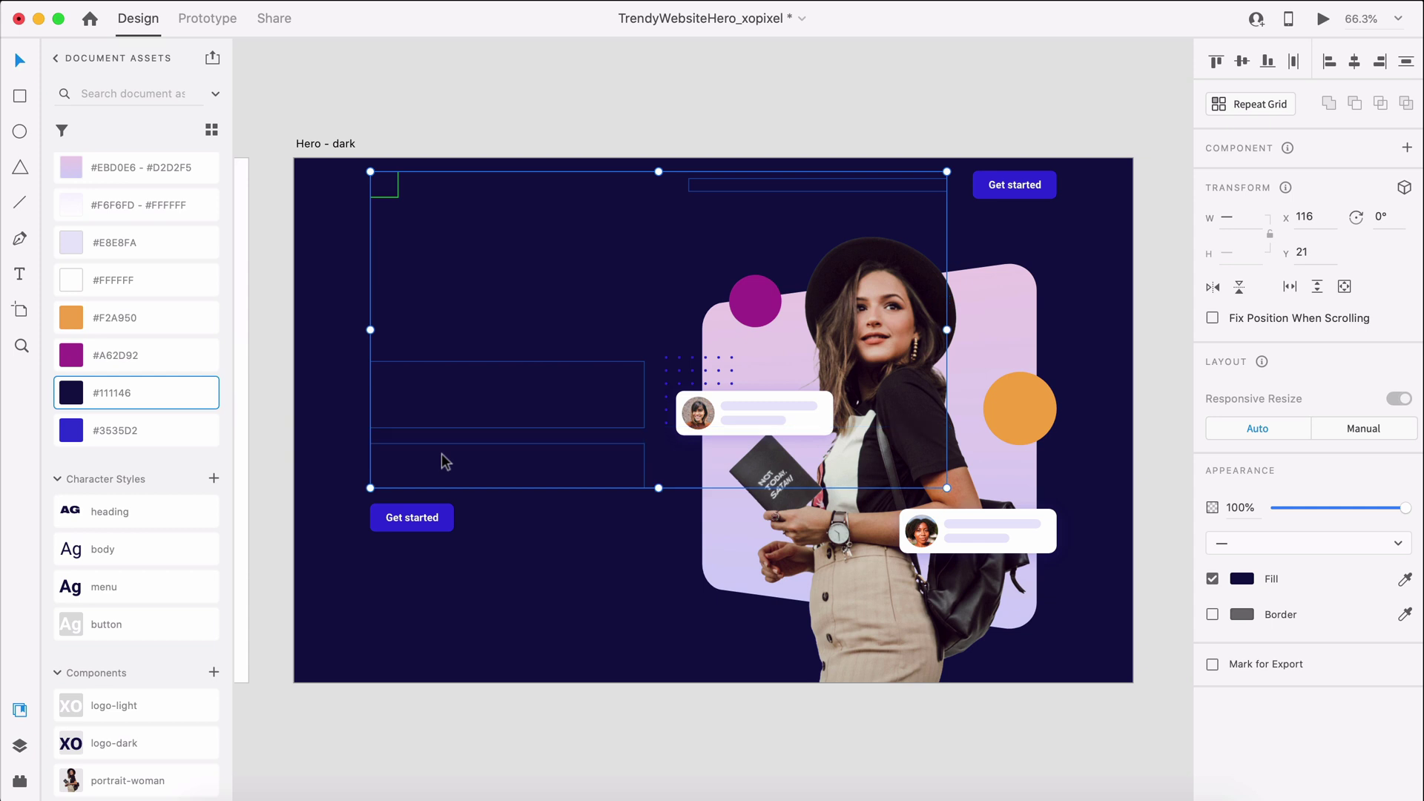
left_click(127, 284)
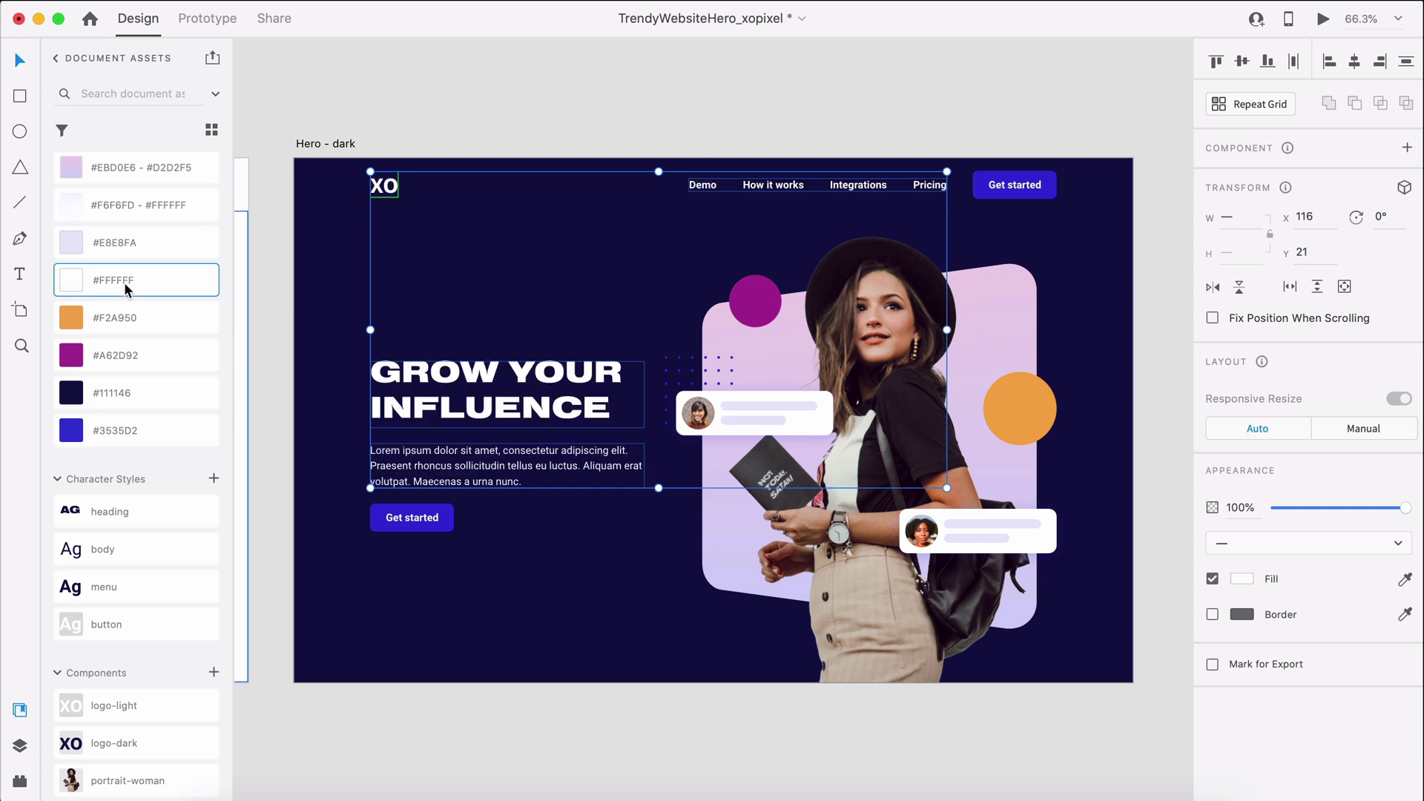
- Select the dot grid, then give the backdrop rectangle a #5C1951–#1D1D74 gradient
left_click(683, 359)
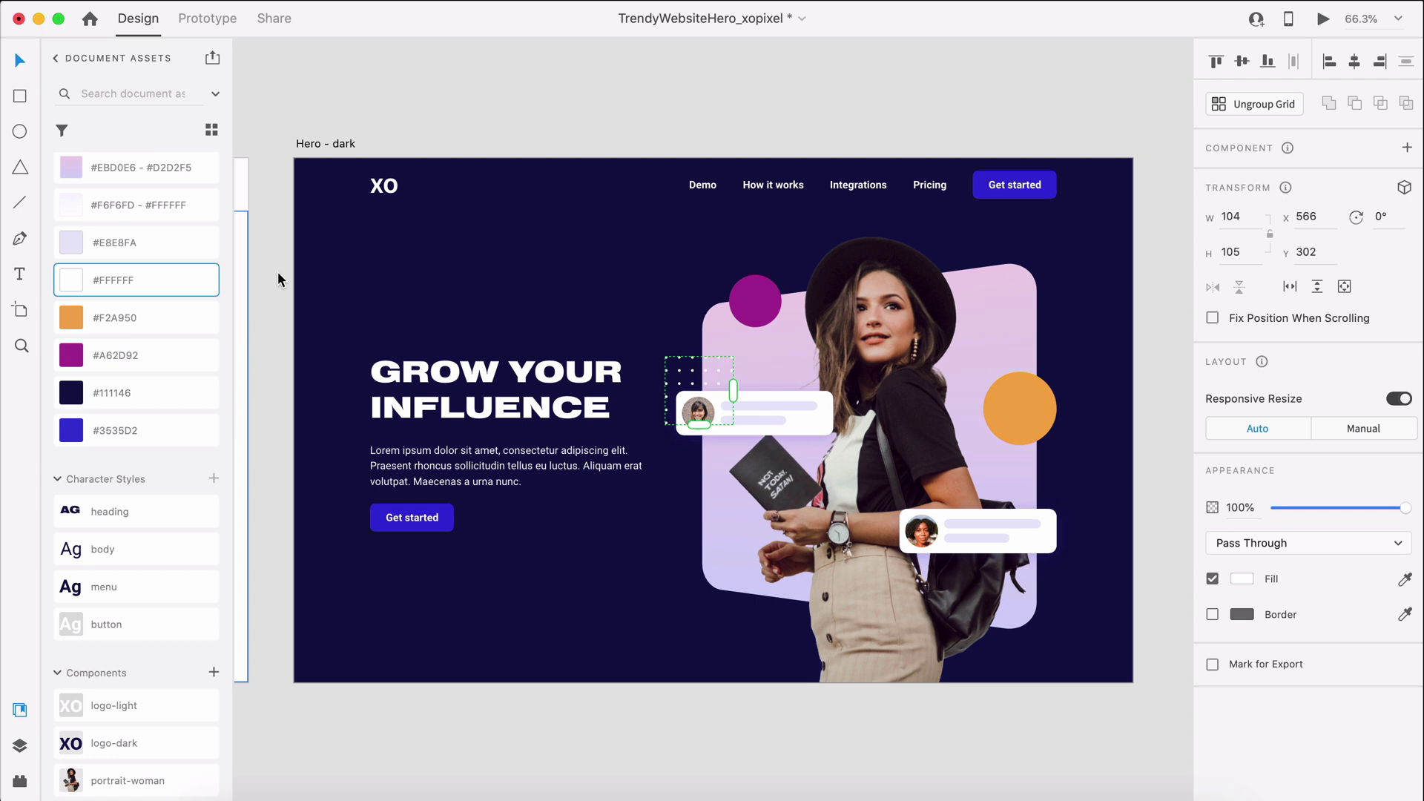
left_click(713, 323)
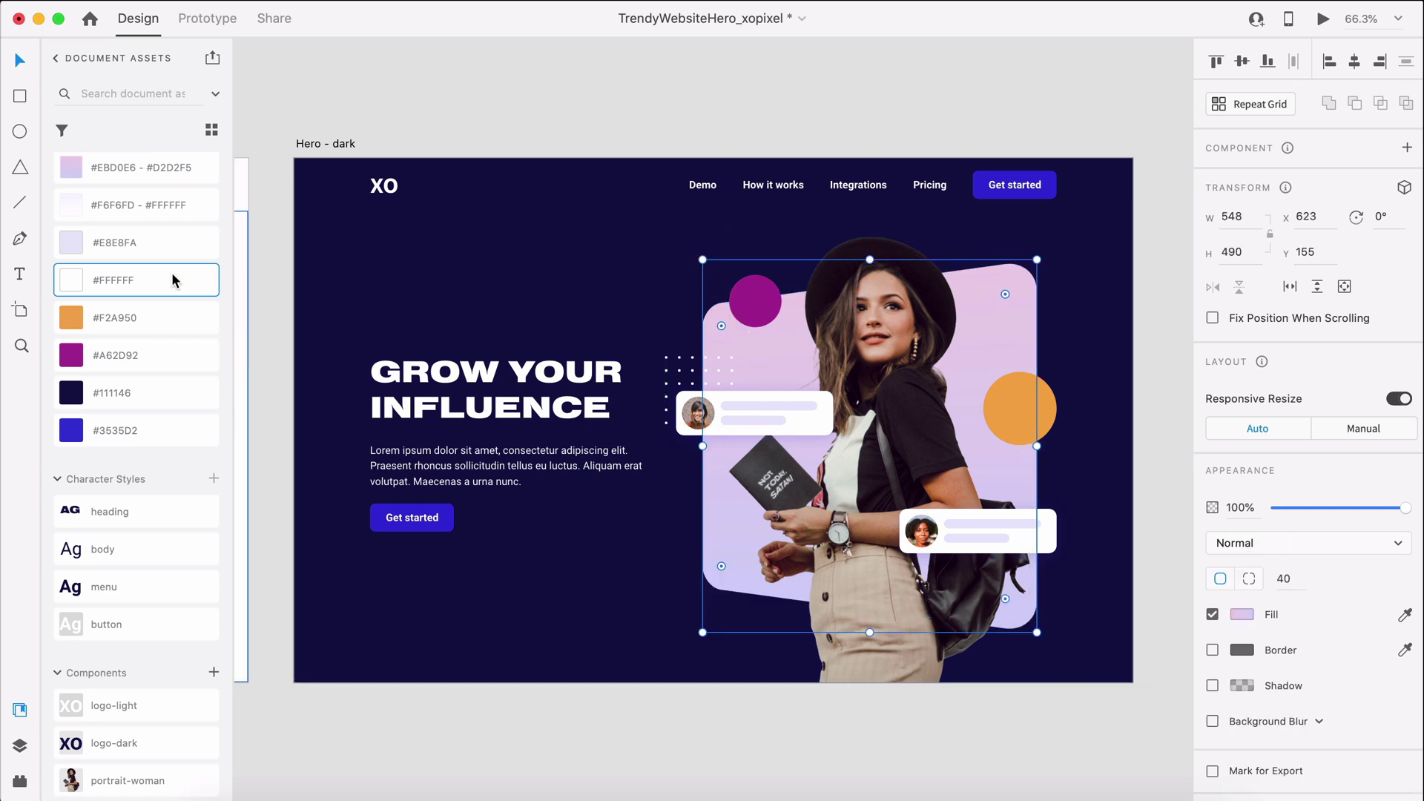
scroll(173, 280, "up", 3)
left_click(195, 212)
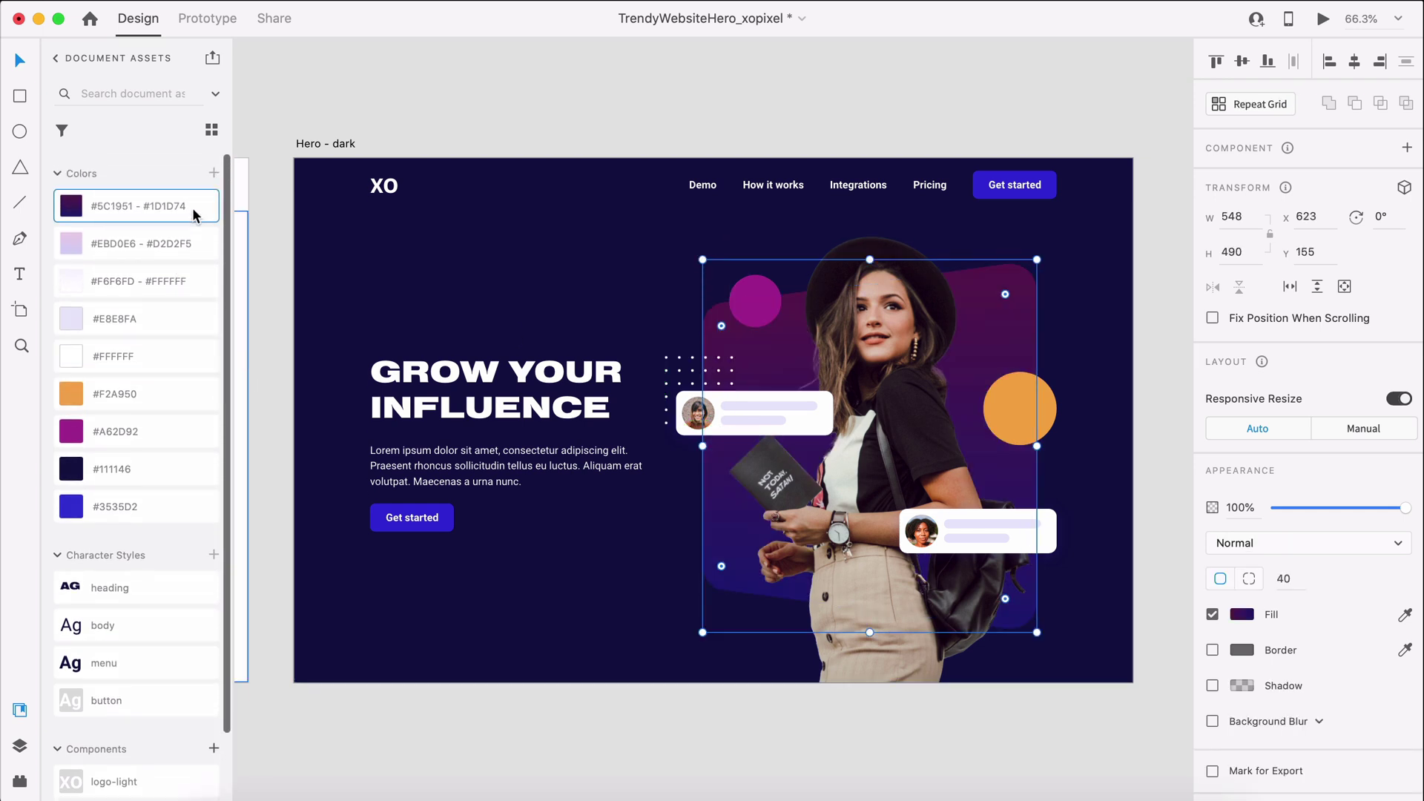
left_click(520, 88)
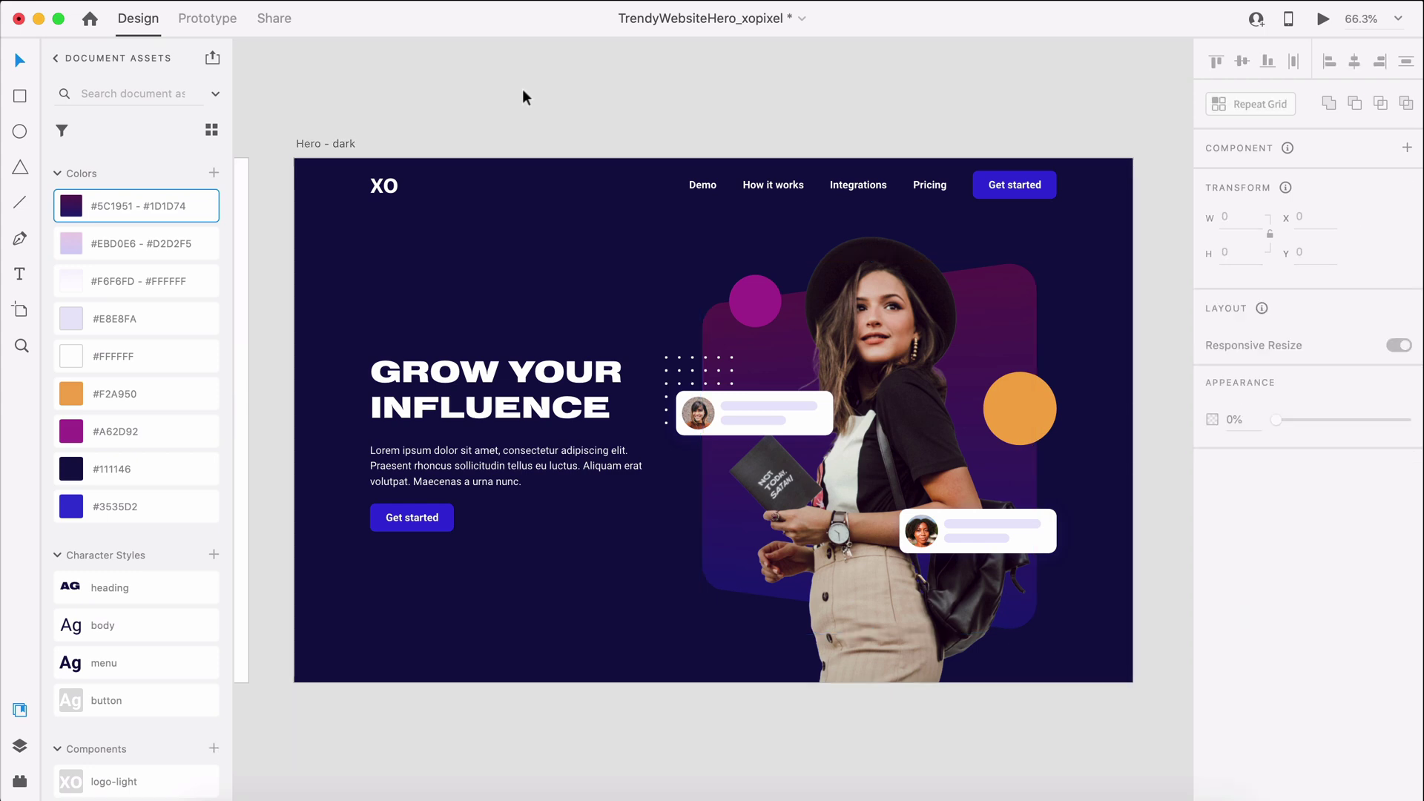